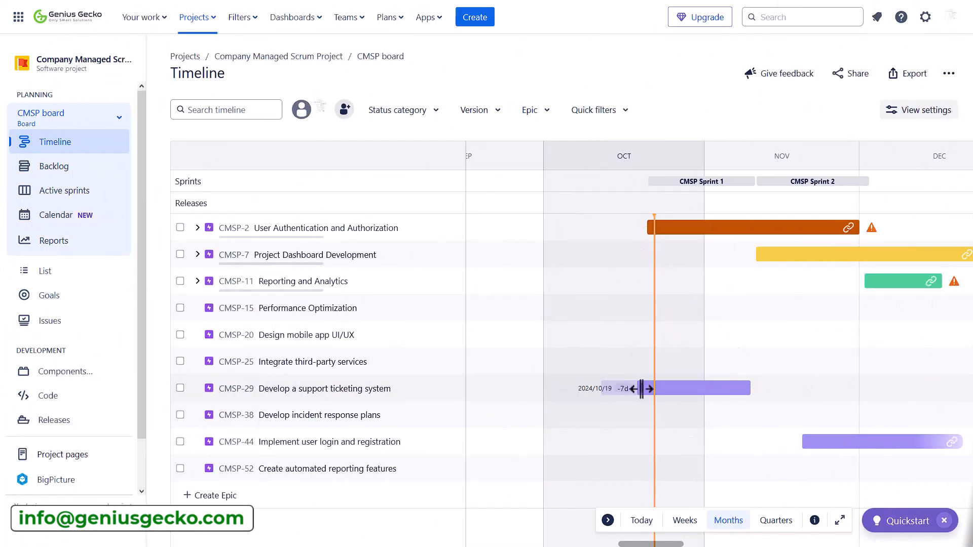
Step: Open the epic "Develop a support ticketing system" from the timeline and look through its detail fields
mouse_move(641, 389)
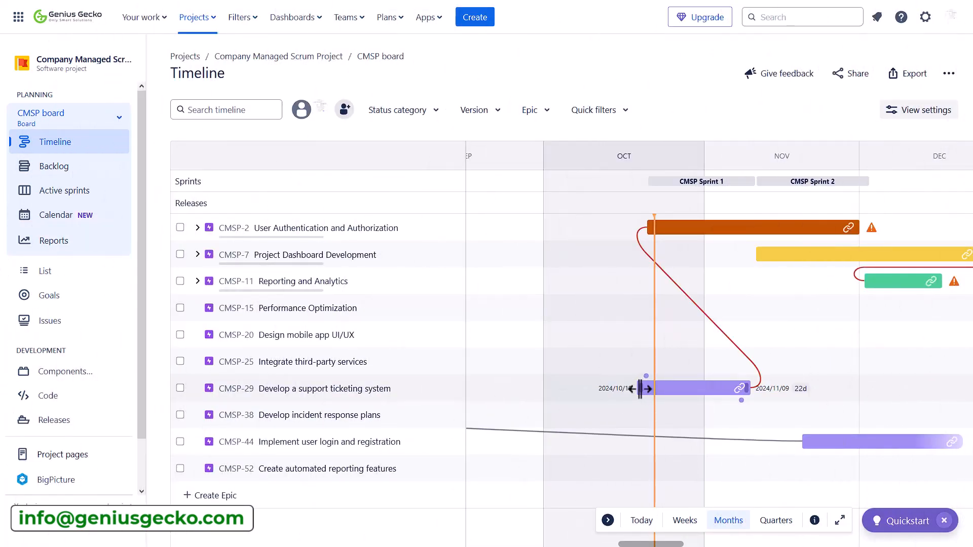
click(667, 390)
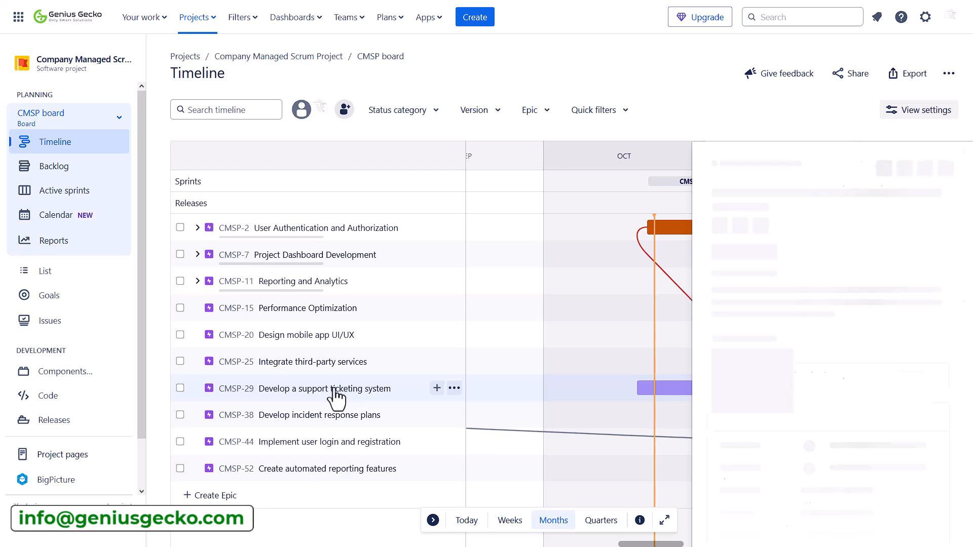
scroll(686, 315, down, 5)
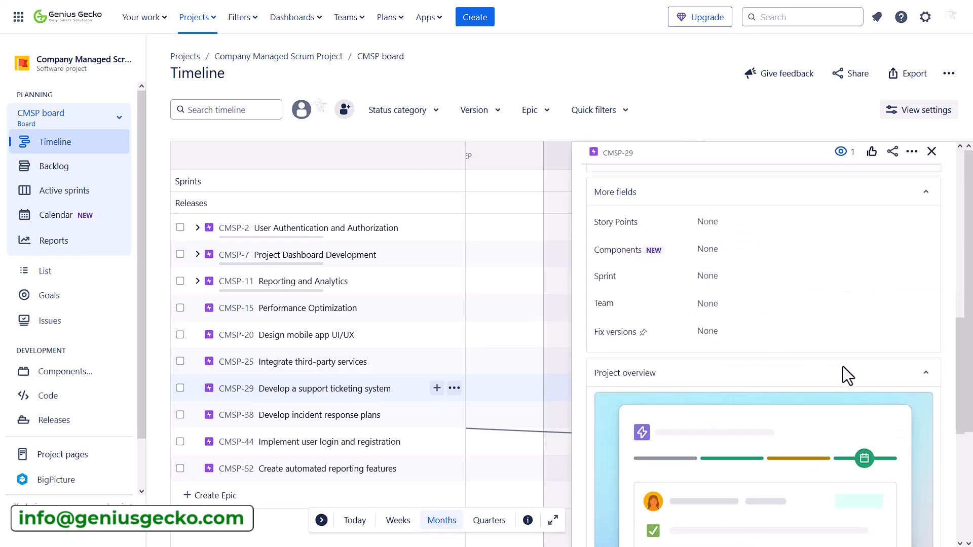
scroll(818, 360, down, 3)
scroll(818, 358, up, 6)
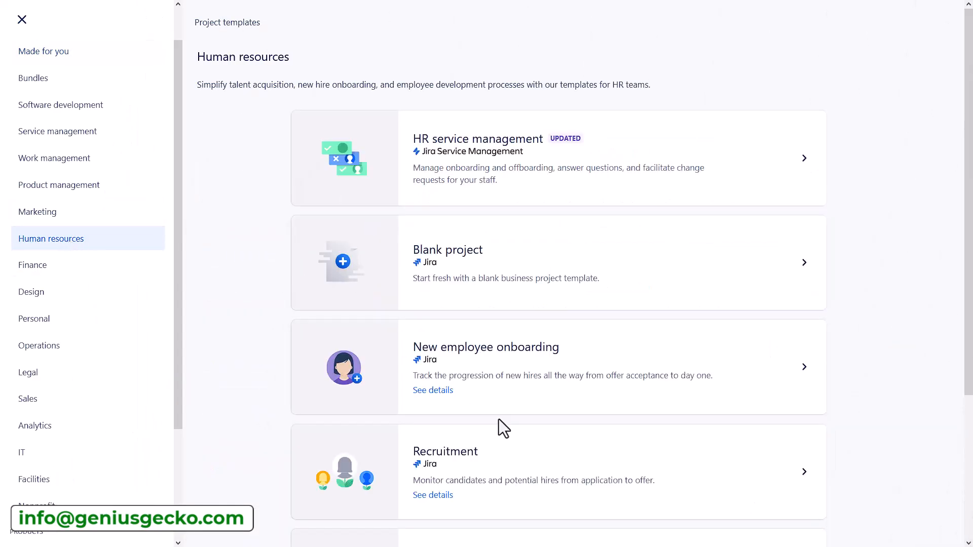
Step: Browse the Human resources project templates and add a "New card" item under Signed Offer on the Onboard board
scroll(500, 428, down, 3)
click(482, 263)
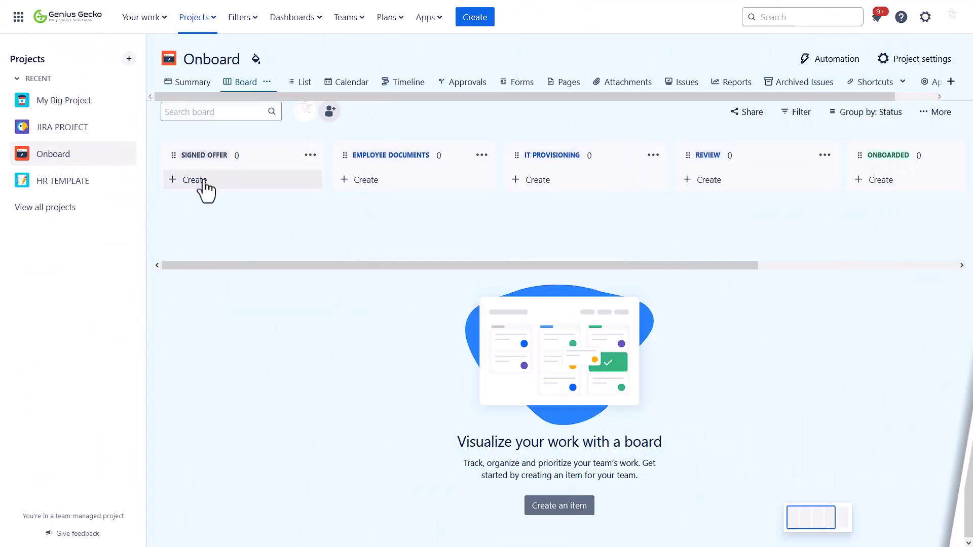
click(203, 185)
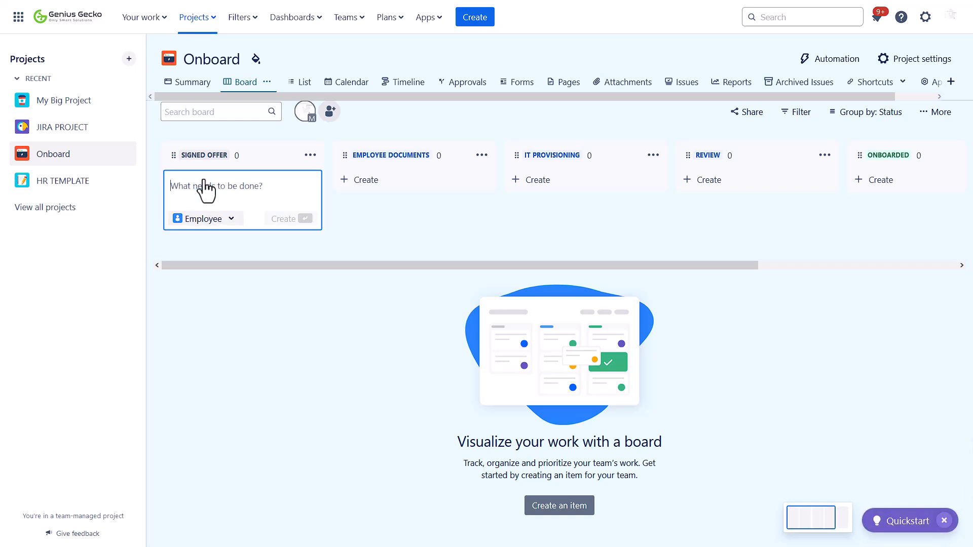
text(New card)
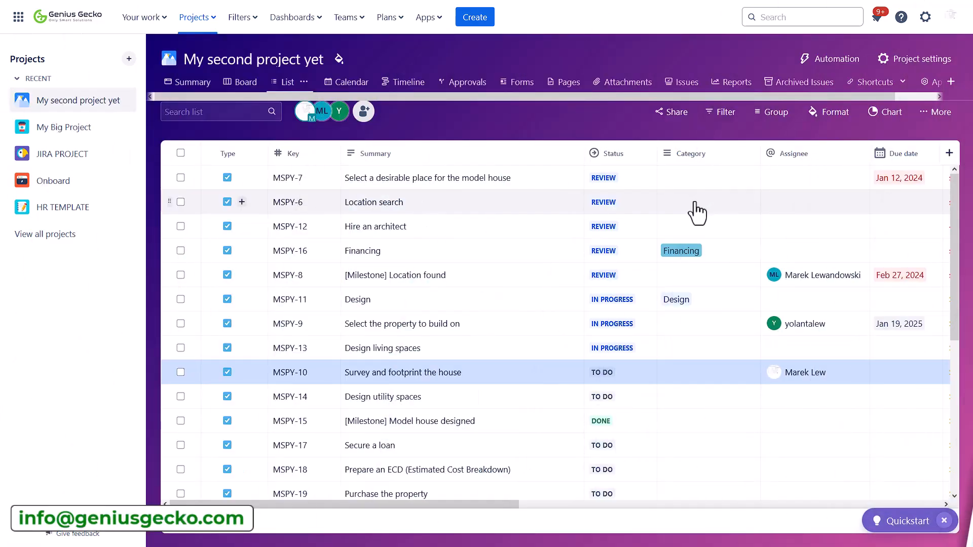
Step: Look over the list and timeline views of the project "My second project yet"
click(693, 202)
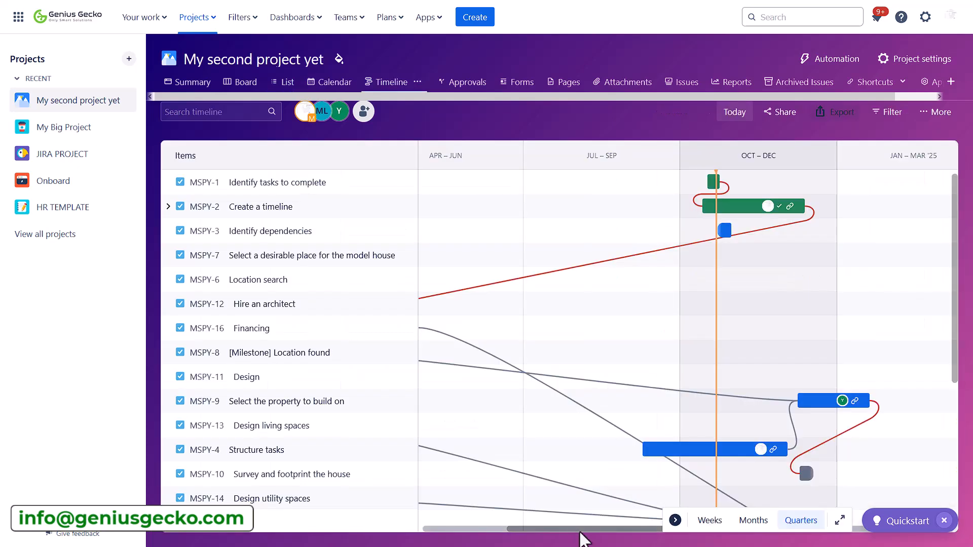
scroll(567, 539, left, 5)
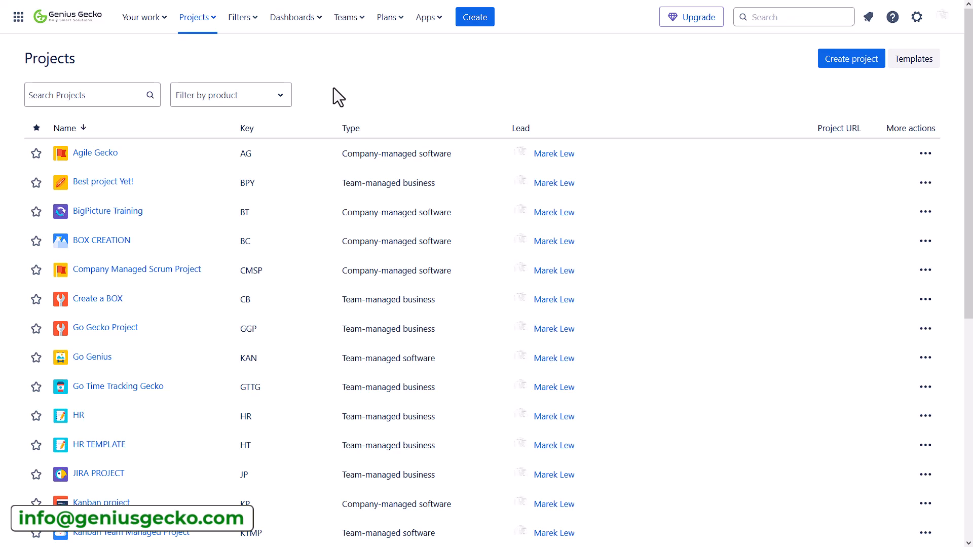
Step: Start creating a new project and show the Software development templates
scroll(174, 203, down, 1)
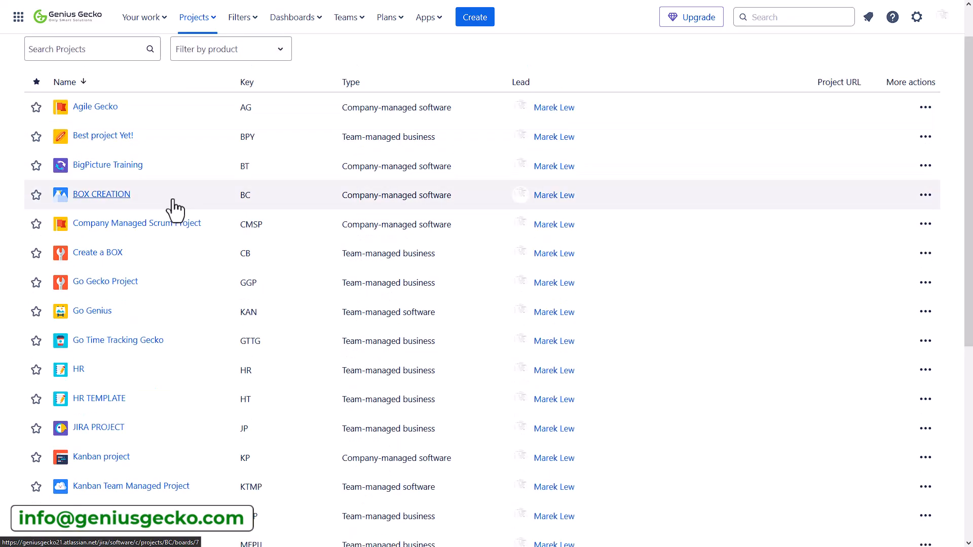
scroll(416, 148, up, 1)
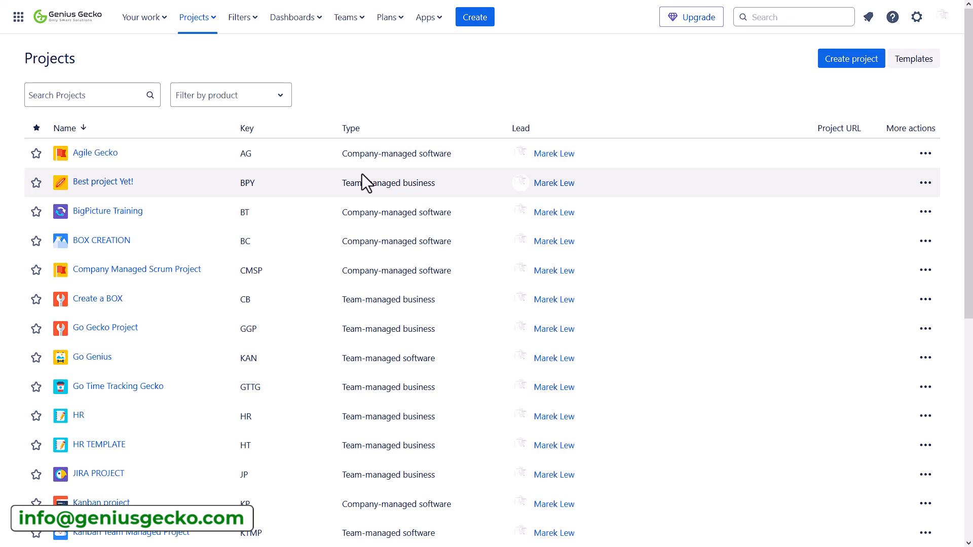
click(212, 23)
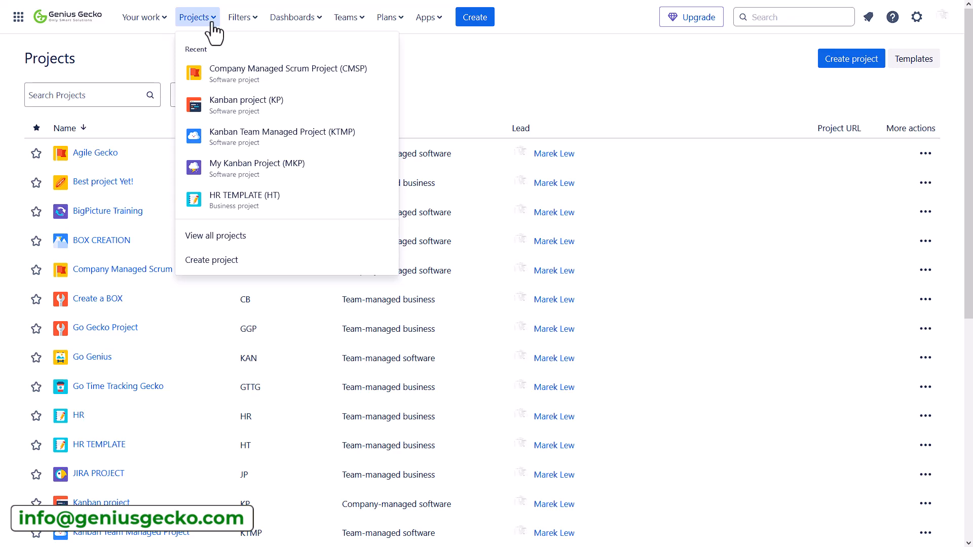
click(215, 264)
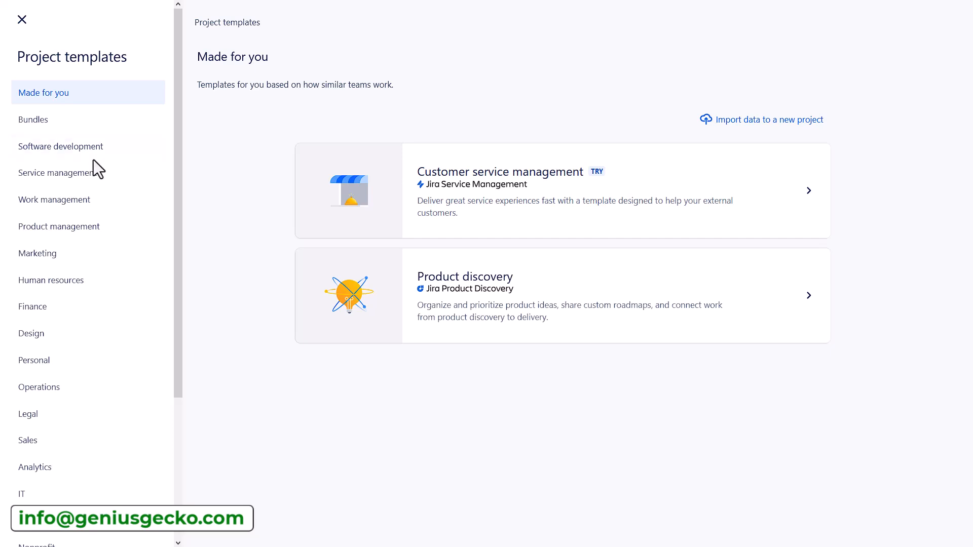
click(72, 152)
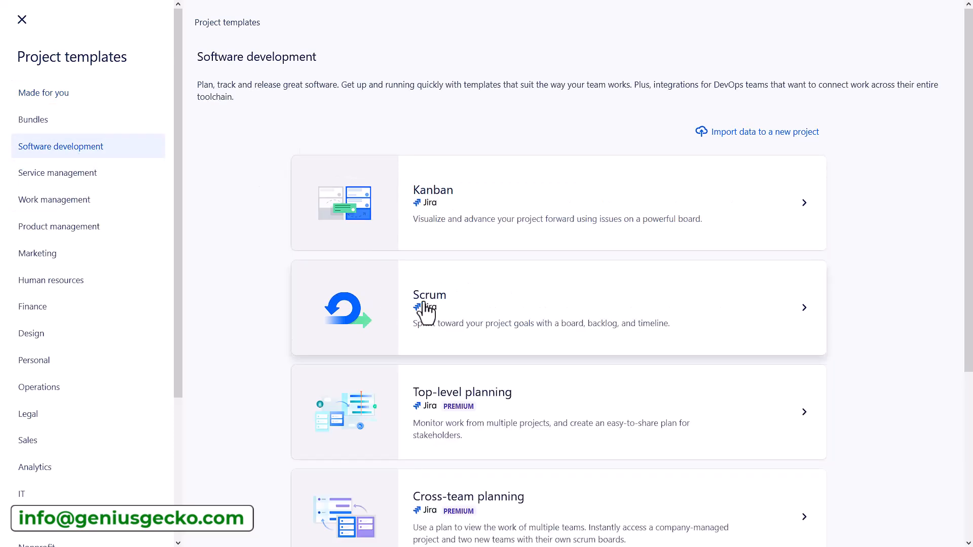
Step: Look through the Software development templates and read the Kanban template's description
scroll(322, 330, down, 3)
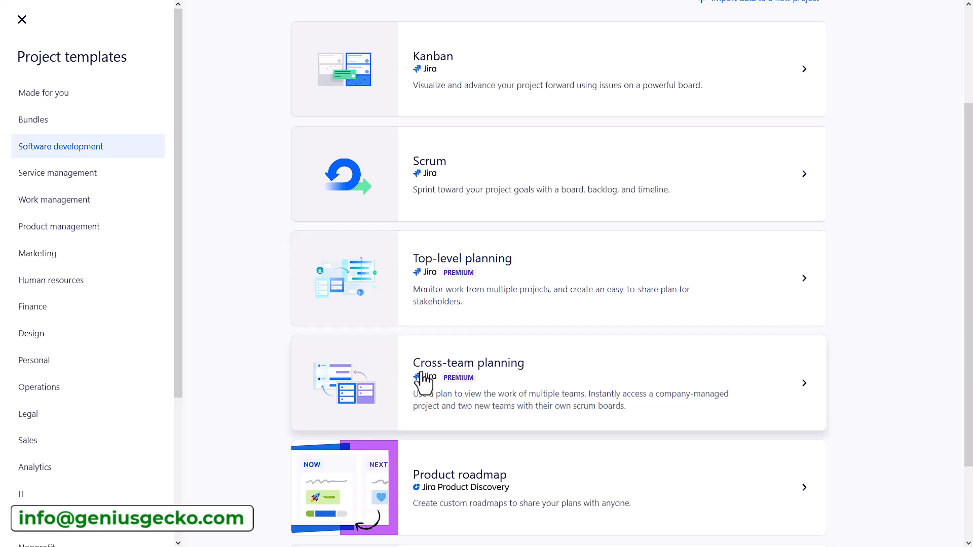
scroll(276, 258, up, 3)
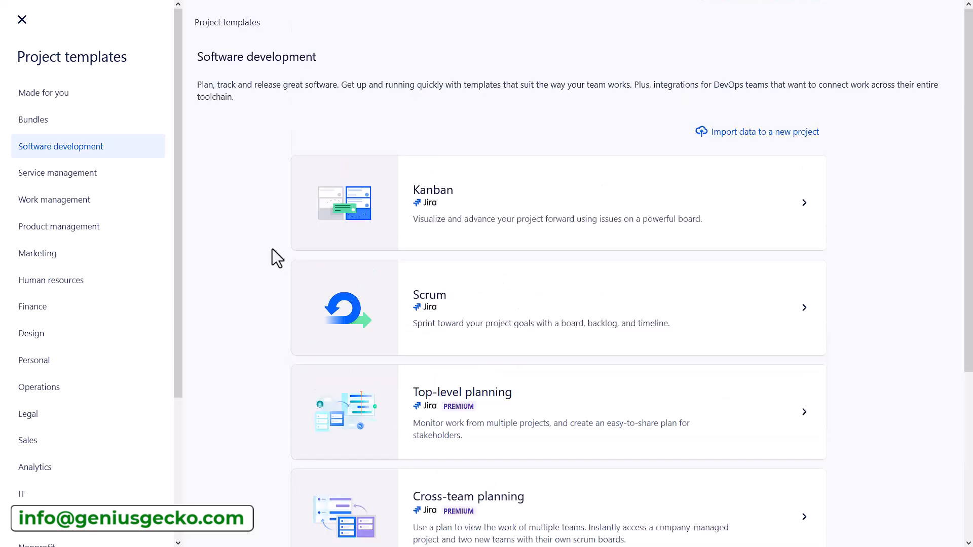
click(430, 303)
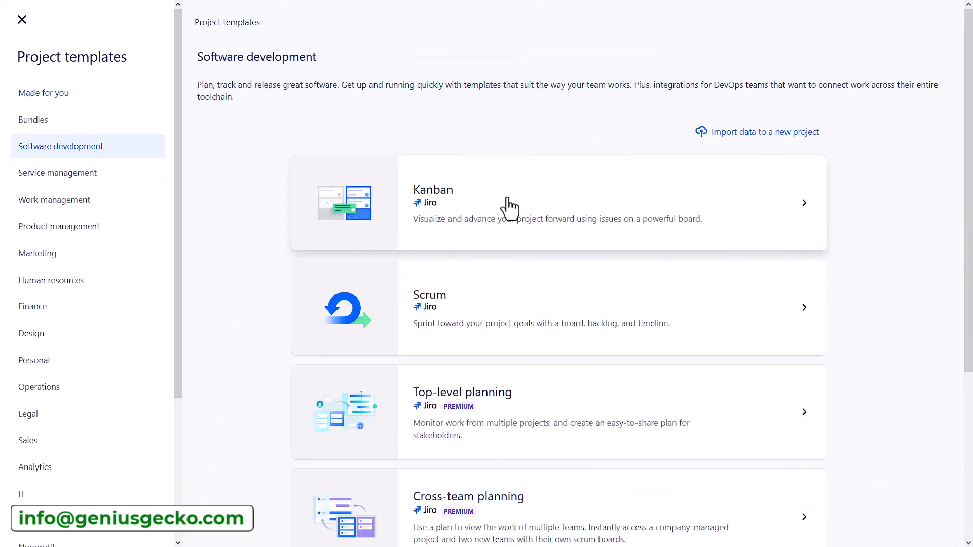
click(510, 208)
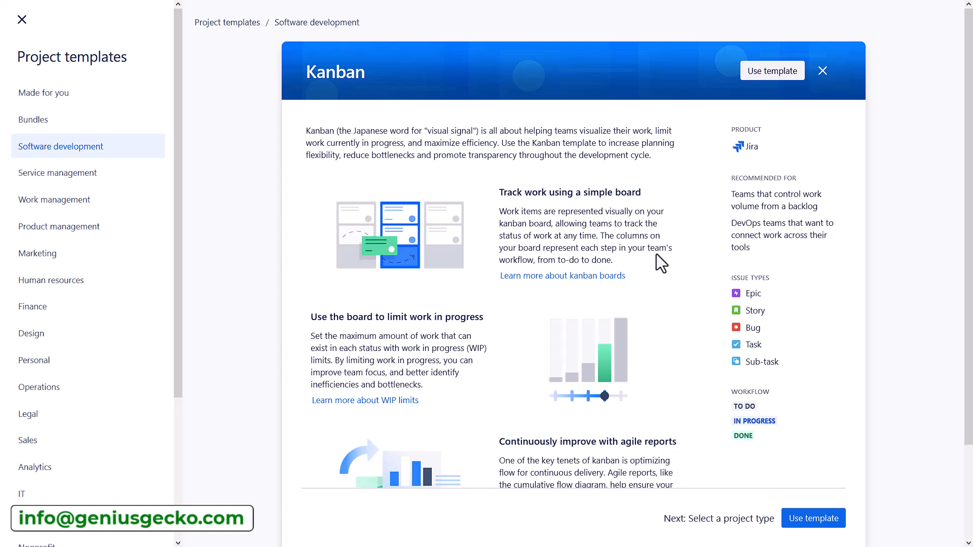
scroll(689, 254, down, 1)
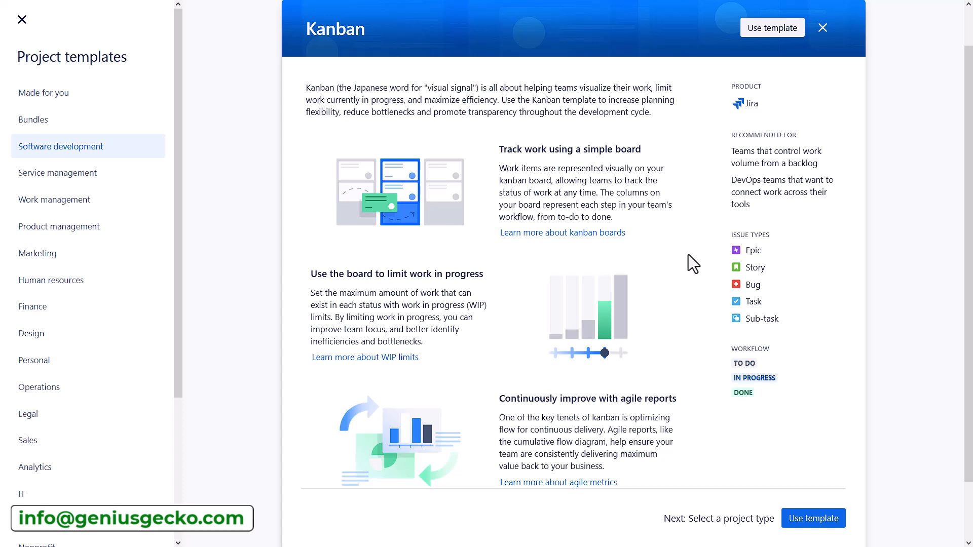
key(Escape)
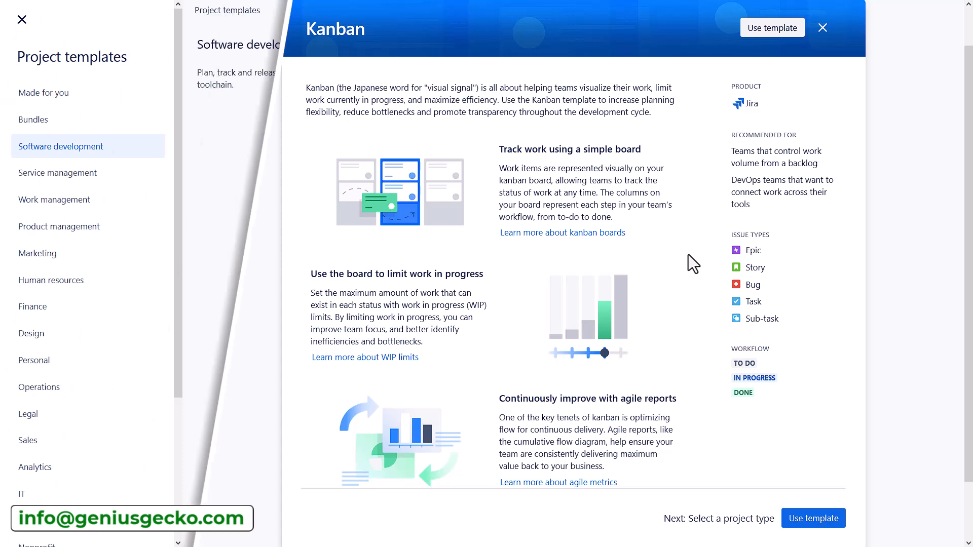
Step: Review the Scrum template's description and use it for the new project
click(458, 287)
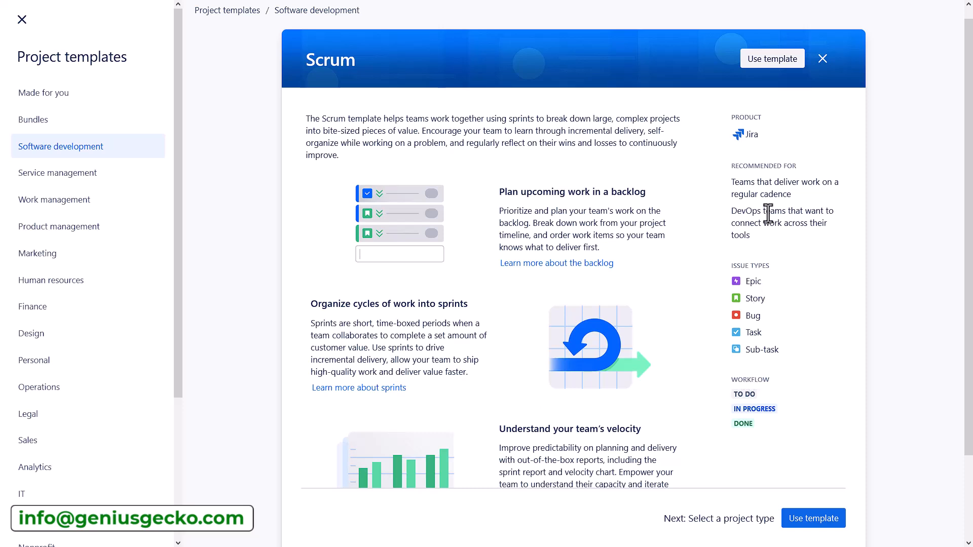
scroll(556, 269, down, 1)
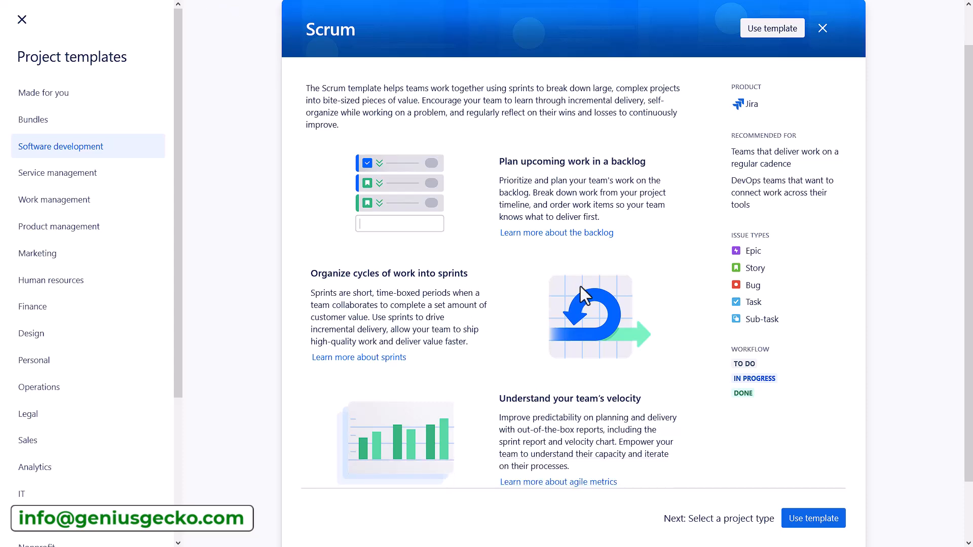
click(813, 518)
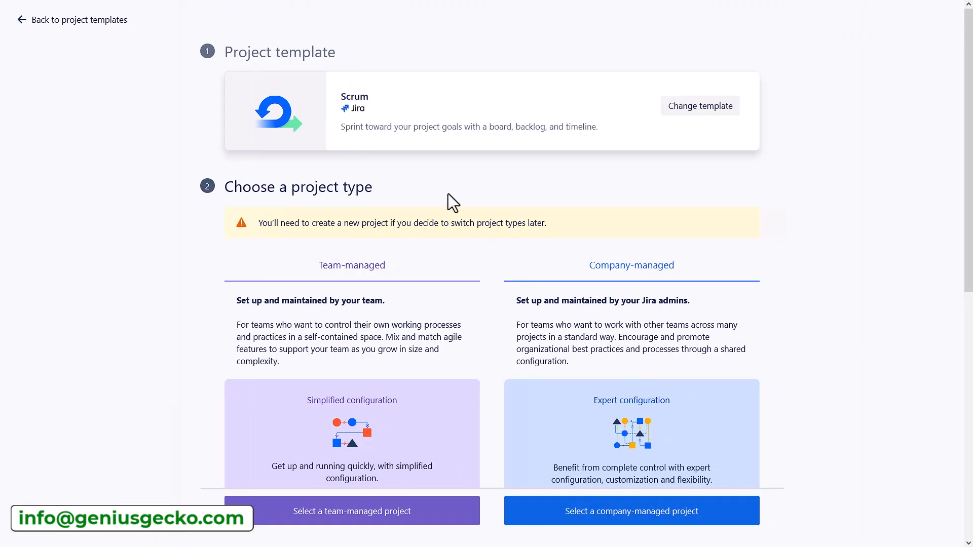
Step: Compare the team-managed and company-managed project types and select company-managed for the Scrum project
scroll(495, 179, down, 3)
scroll(494, 180, up, 2)
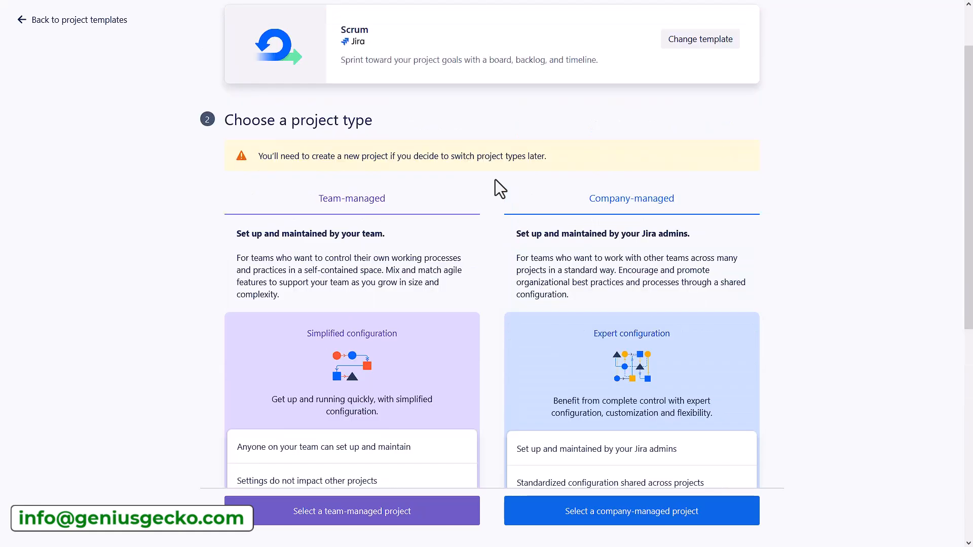
scroll(495, 179, down, 1)
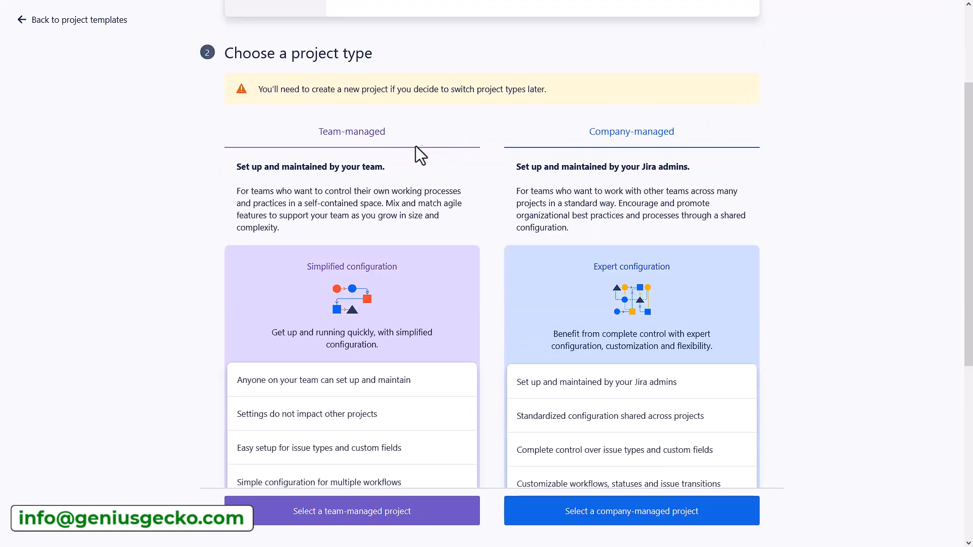
scroll(653, 145, down, 3)
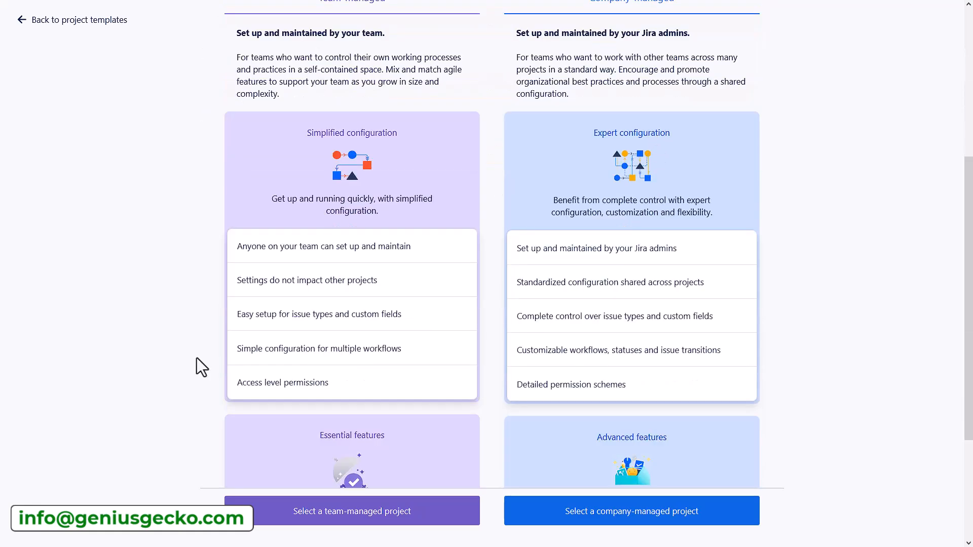
scroll(507, 314, down, 2)
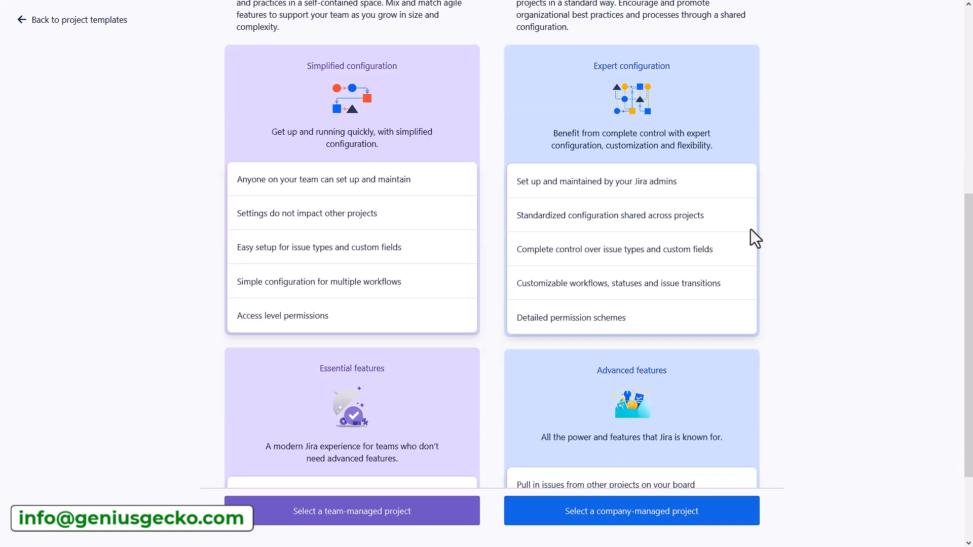
scroll(597, 382, down, 2)
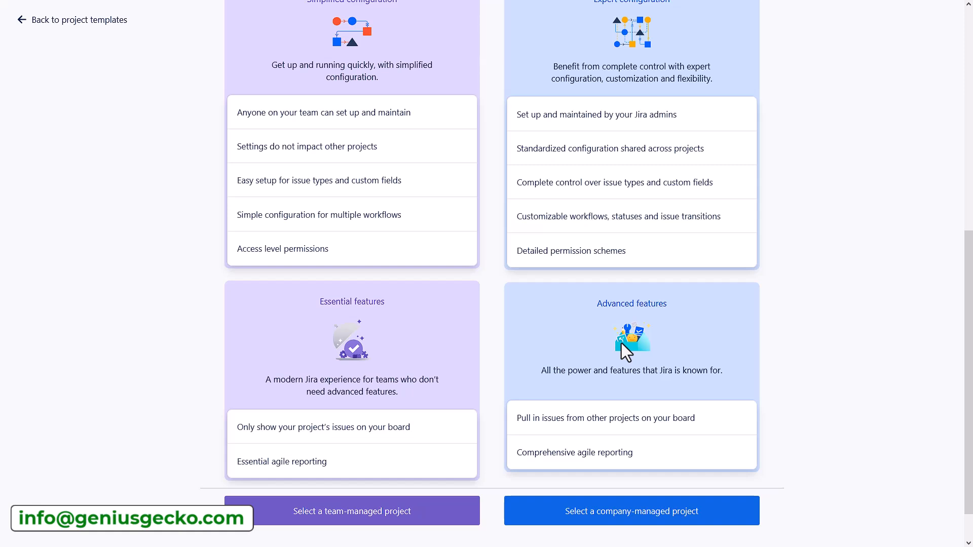
click(603, 519)
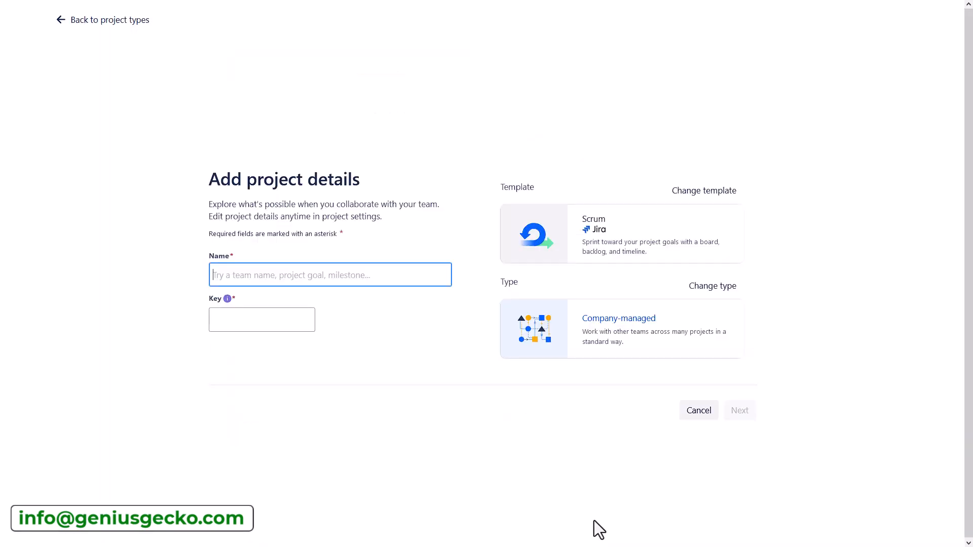
Step: Create the project with the name "GPS Navigation App" and continue past the page for connecting work
text(GPS Navigation App)
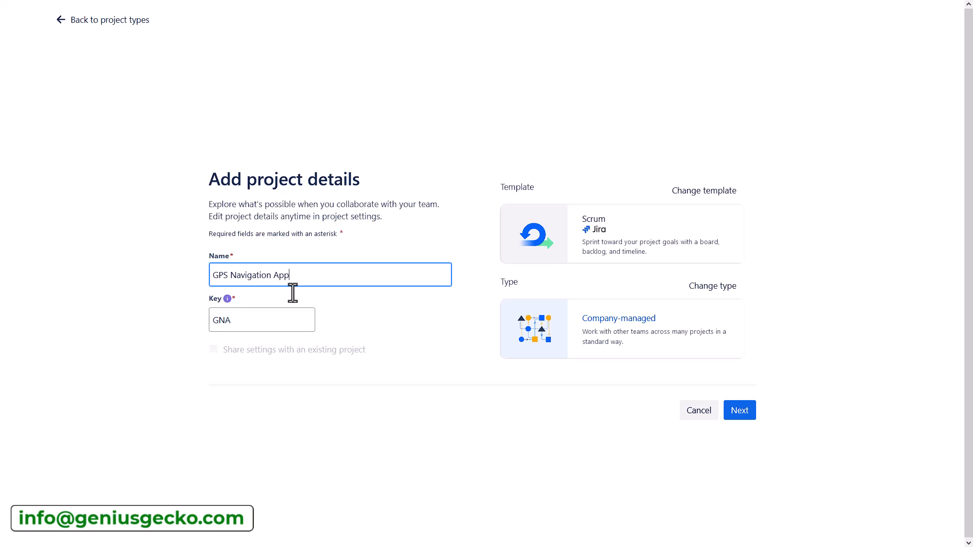
click(736, 412)
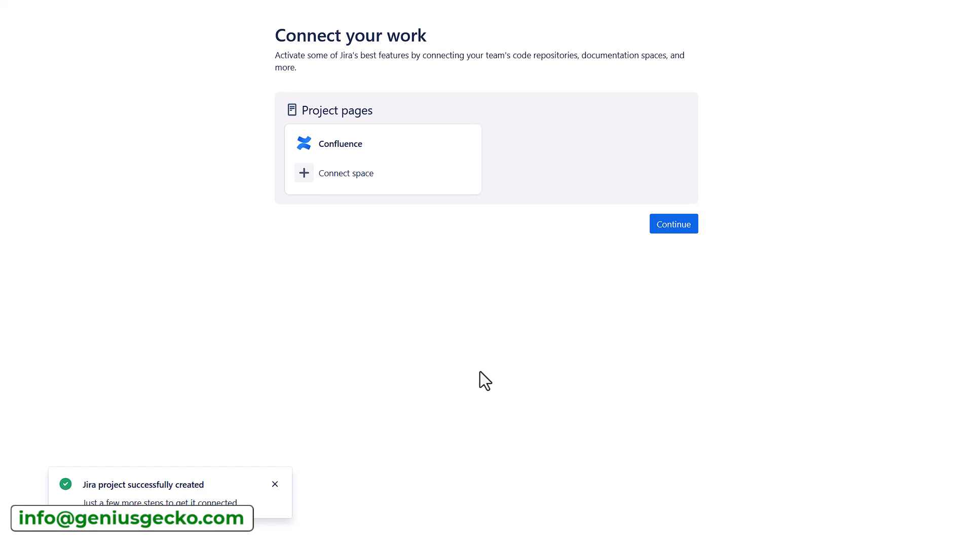
click(653, 229)
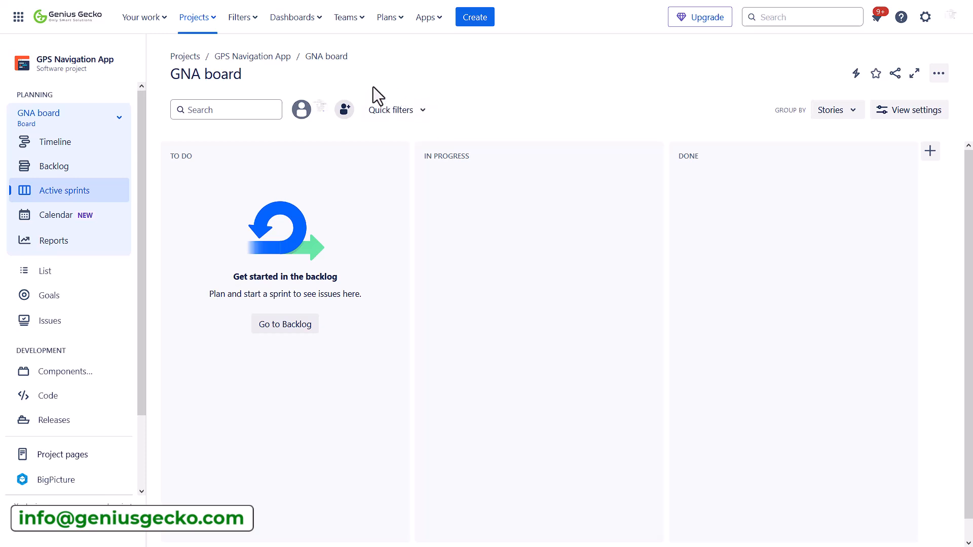
Step: Open the new project's timeline, and in Confluence read the vision and goals on the GPS Navigation App page
click(79, 149)
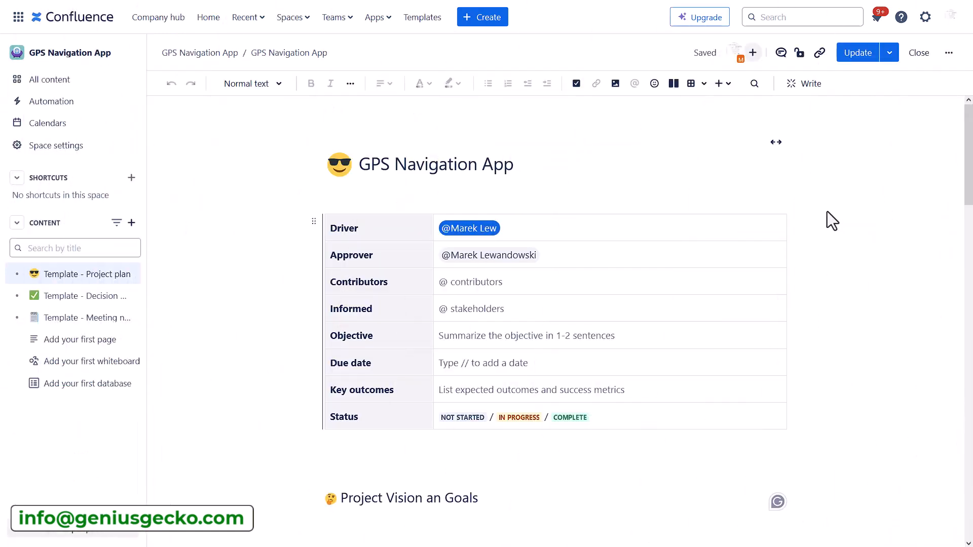
scroll(827, 212, down, 8)
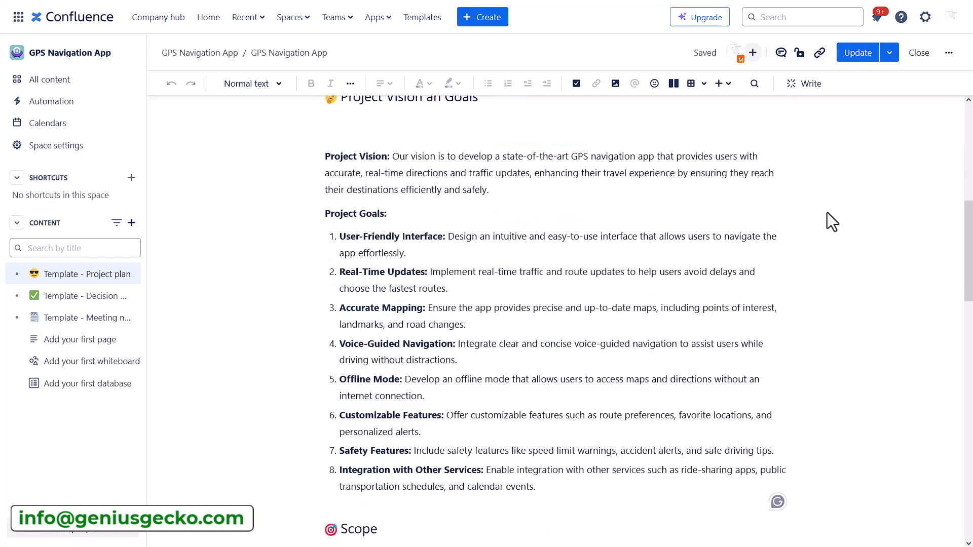
scroll(827, 212, up, 3)
scroll(805, 249, down, 1)
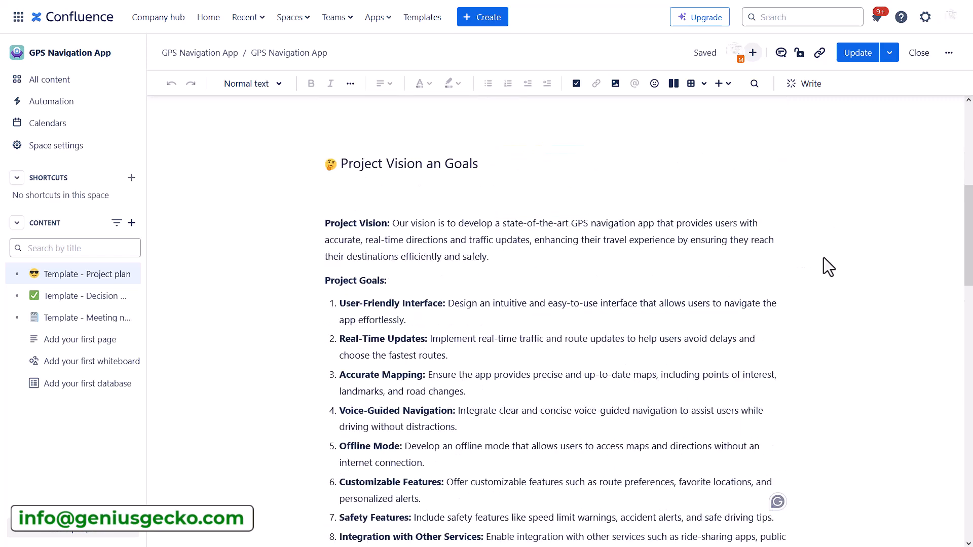
Step: Read the scope and timeline sections of the GPS Navigation App project plan in Confluence
scroll(823, 257, down, 8)
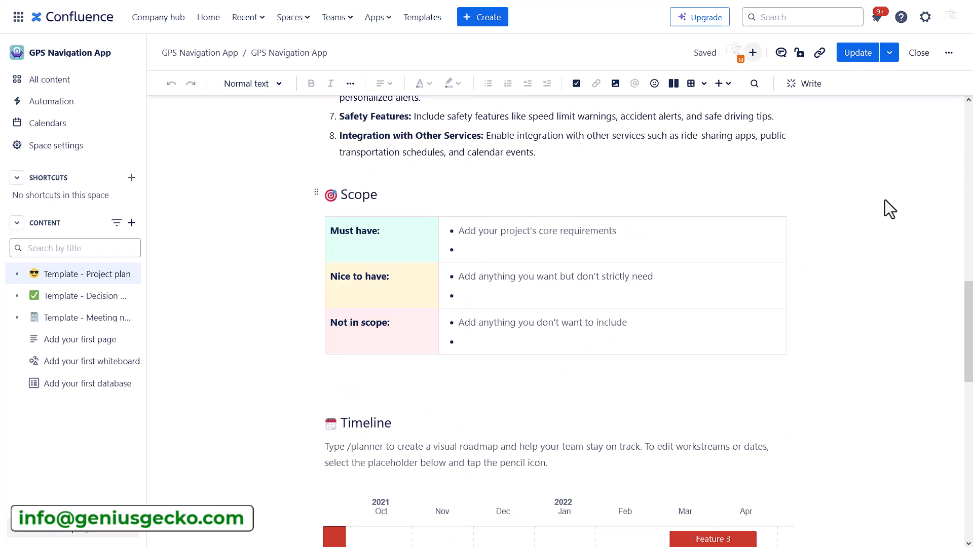
scroll(885, 199, down, 5)
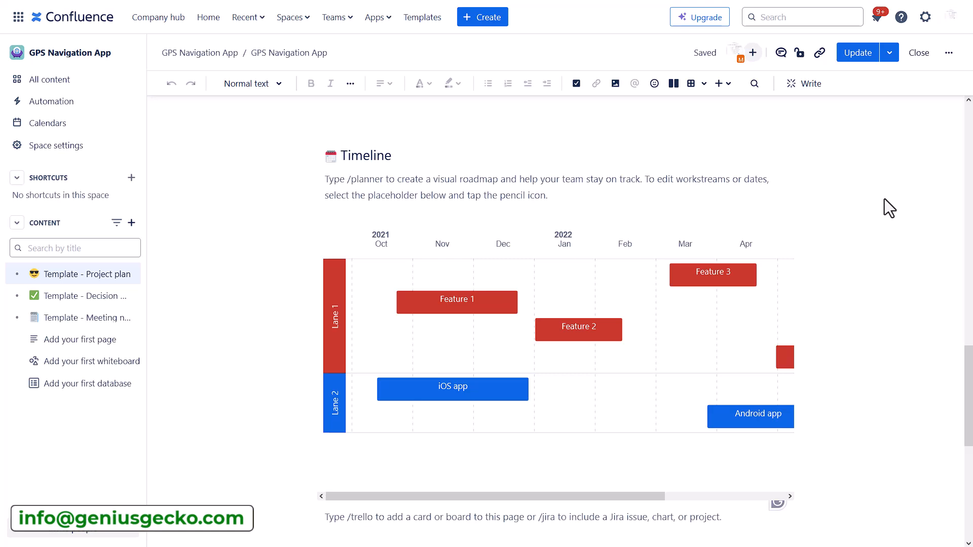
scroll(883, 198, down, 7)
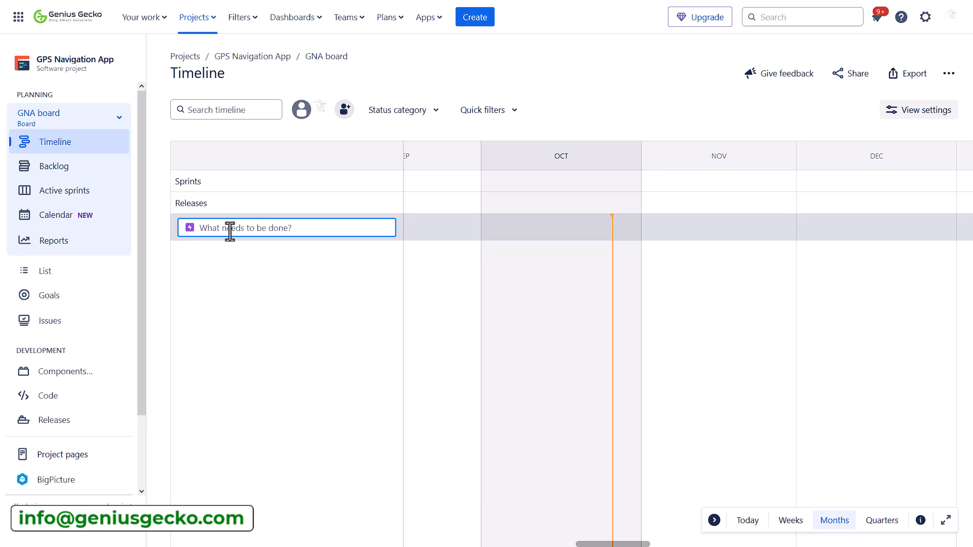
Step: In Jira, show the epic panel in the project's backlog and bring up the issue types in the issue creation form
click(70, 171)
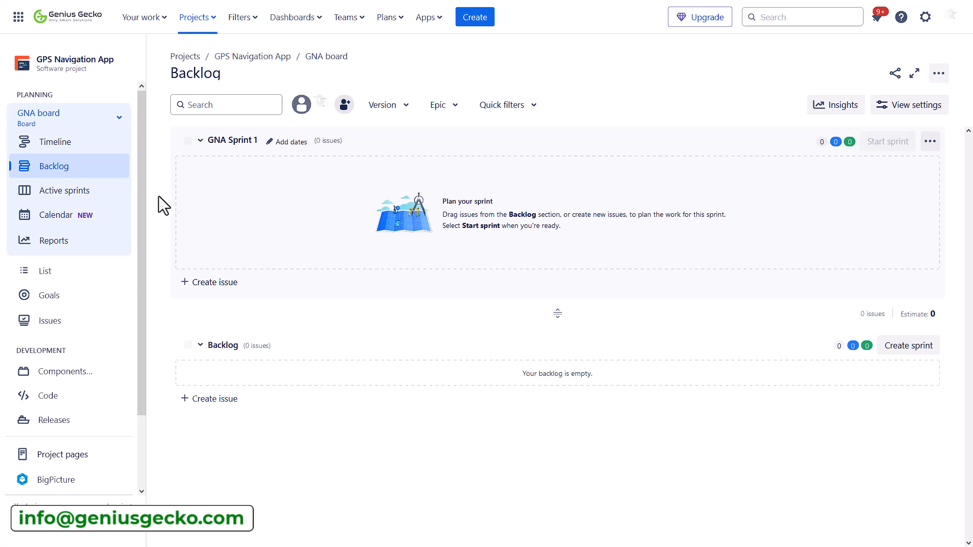
click(456, 113)
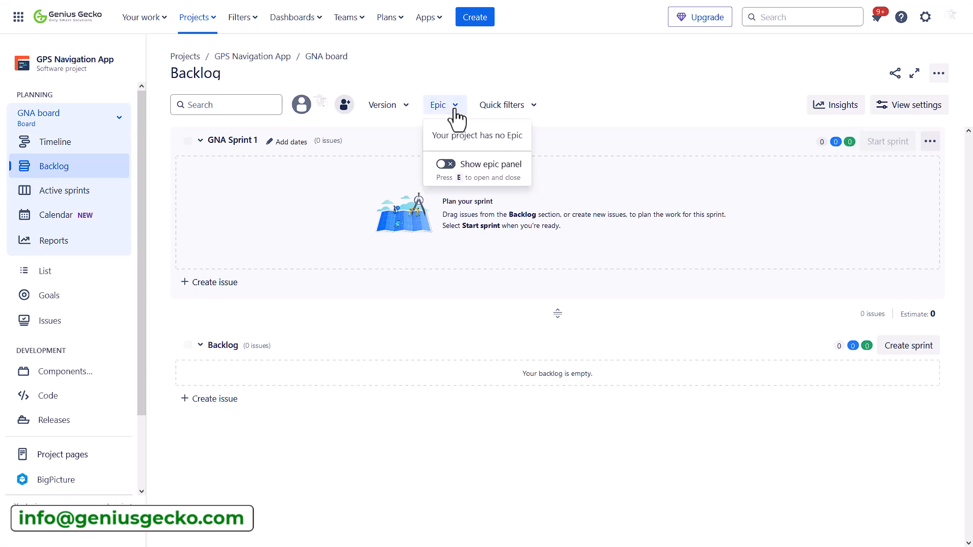
click(446, 164)
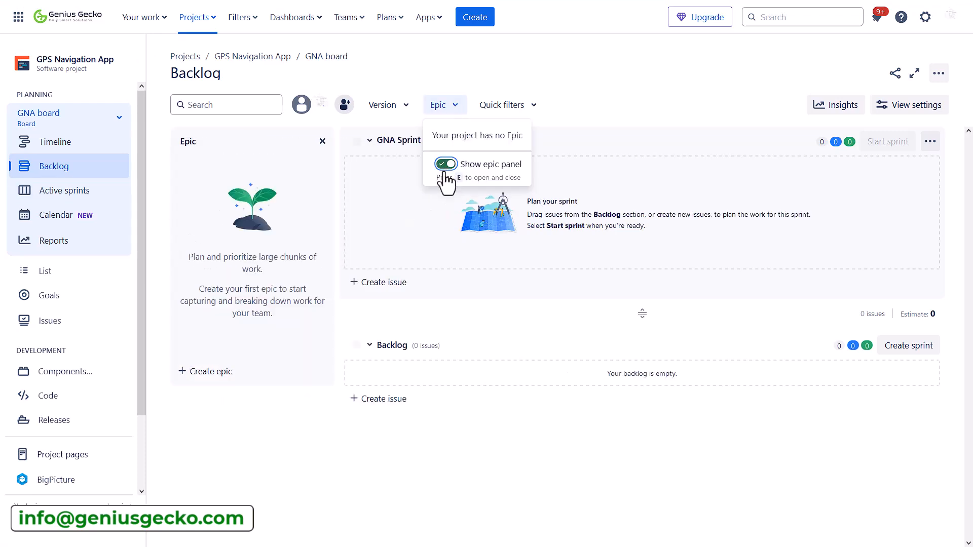
click(477, 23)
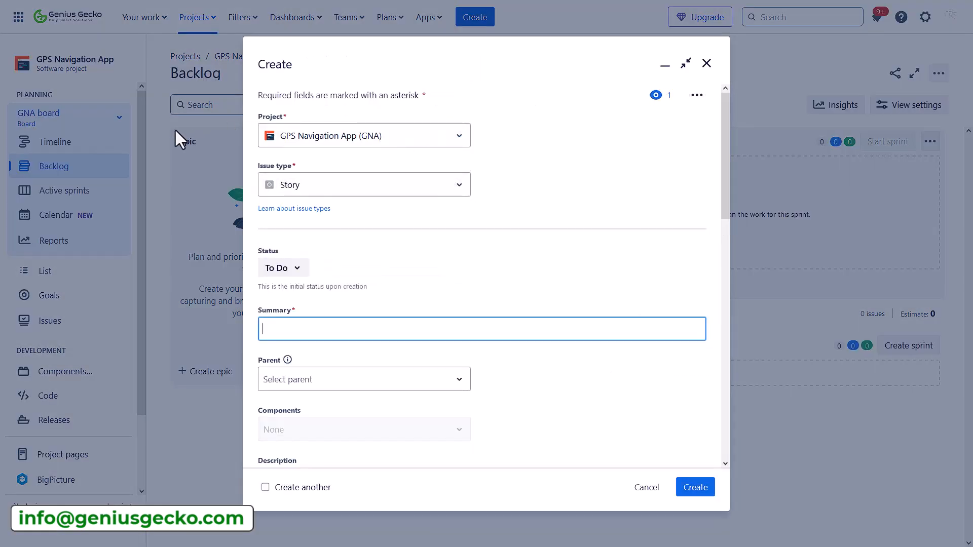
click(364, 185)
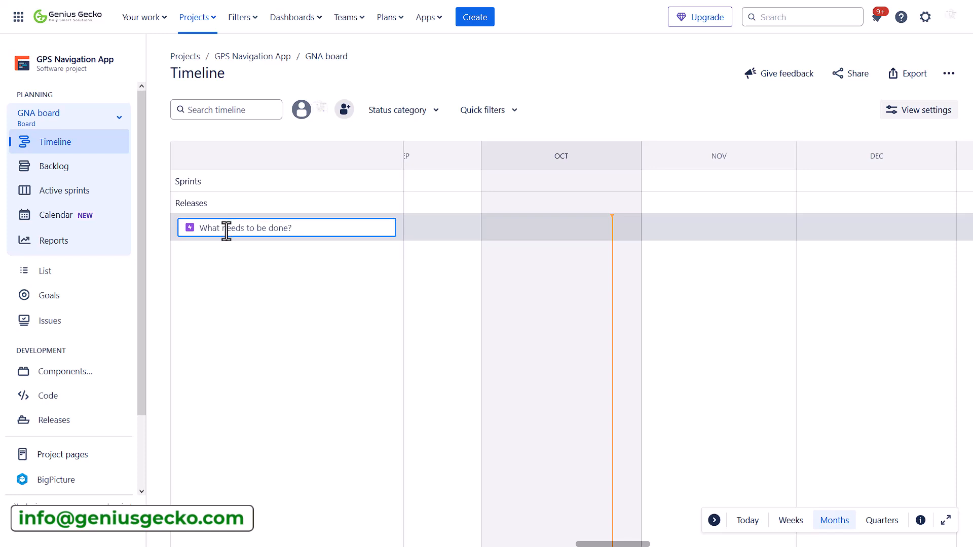
Step: Create an epic named "User-Friendly Interface" on the project timeline
text(User-friendly Interface)
key(Return)
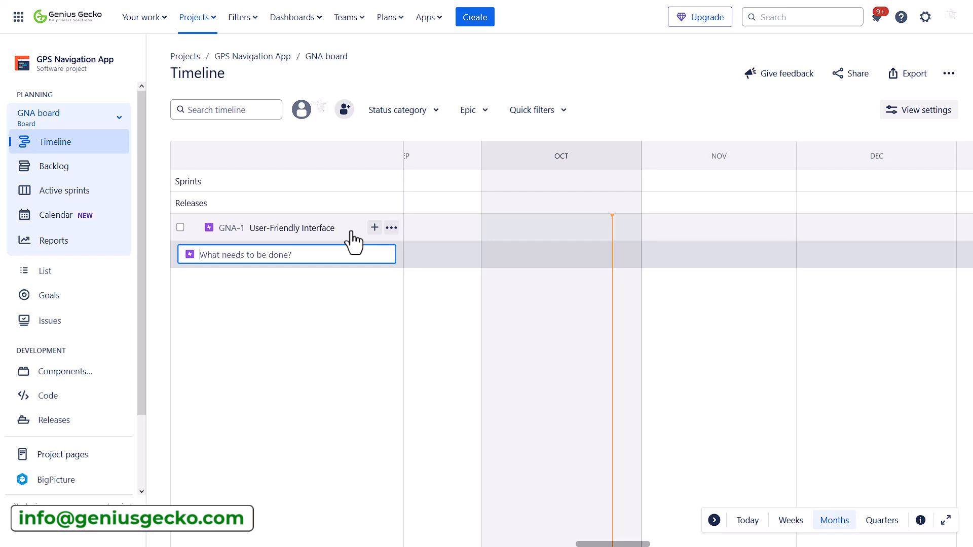
key(Escape)
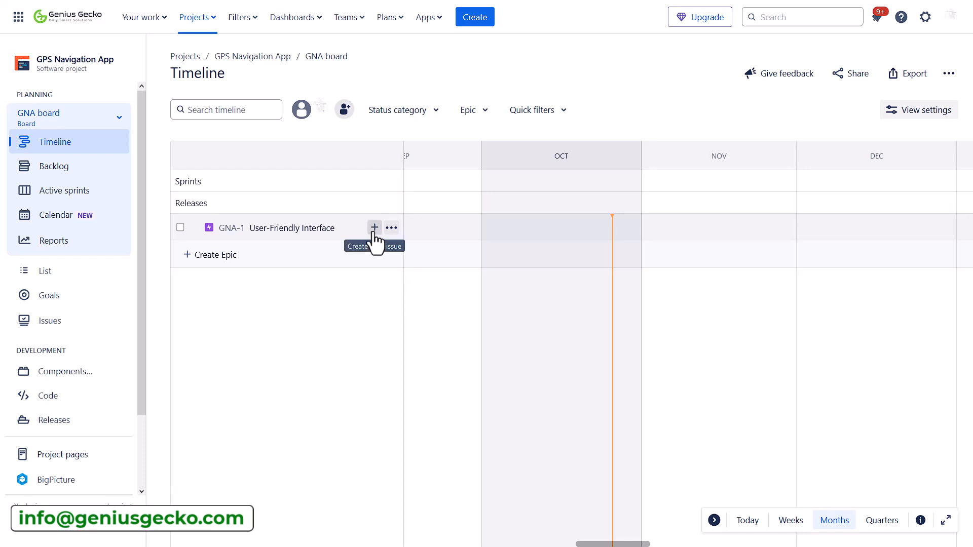
Step: Create the epic's child story "As a user, I want a clean and intuitive home screen so that I can easily access the main features of the app."
click(374, 229)
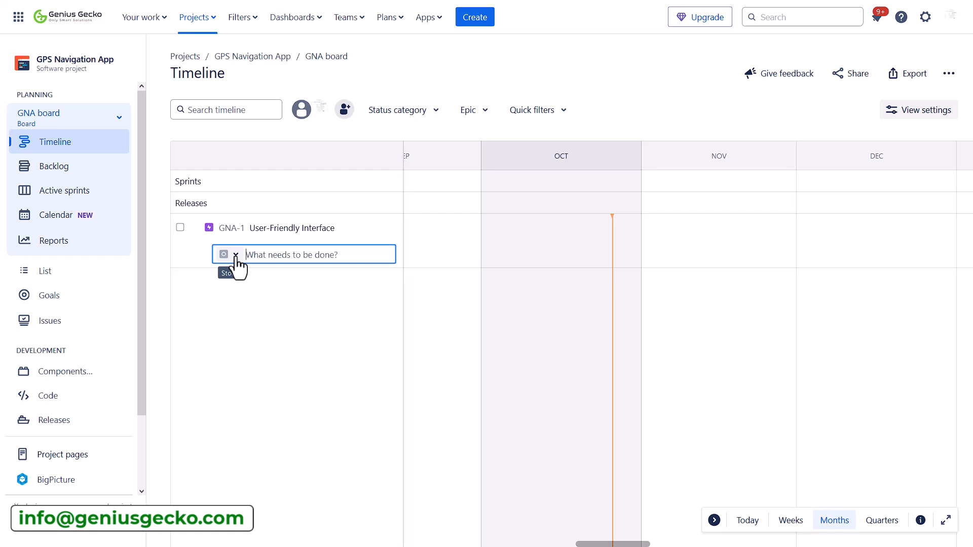
click(236, 256)
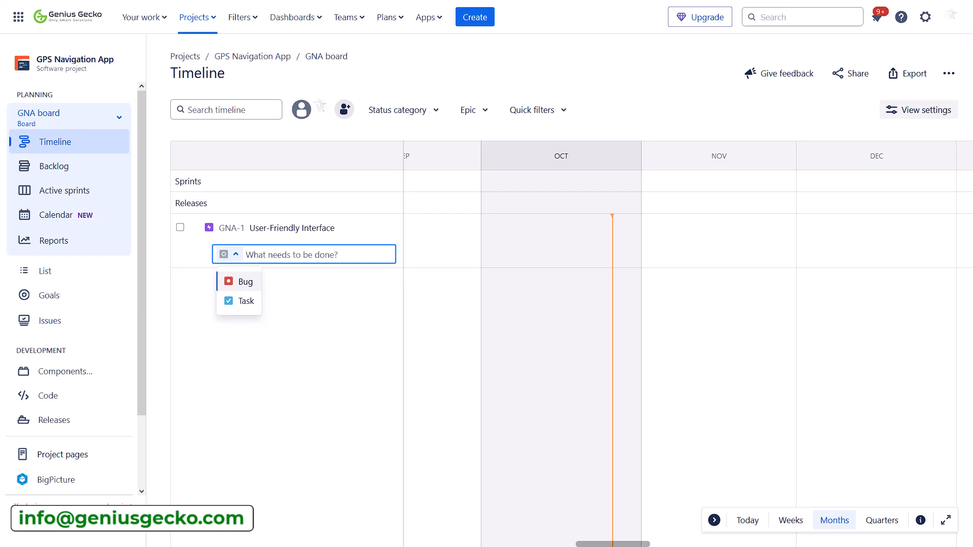
click(267, 256)
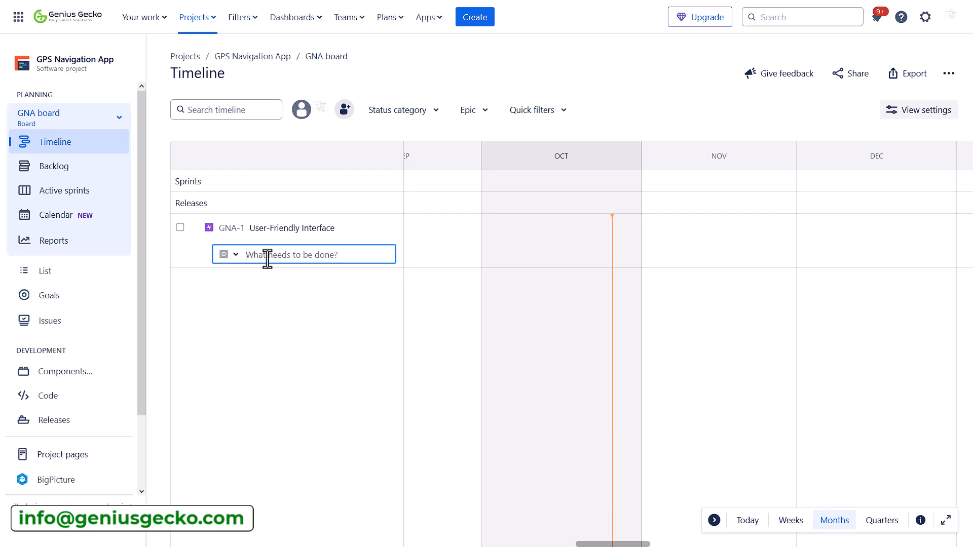
key(ctrl+v)
key(Return)
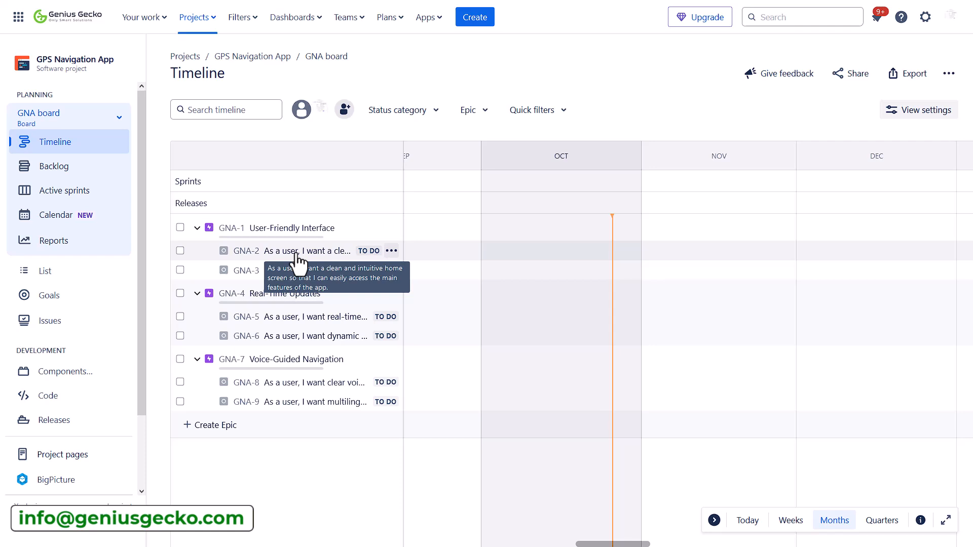
Step: Open the home screen story on the timeline and review its details, including assignee, priority and parent
click(205, 254)
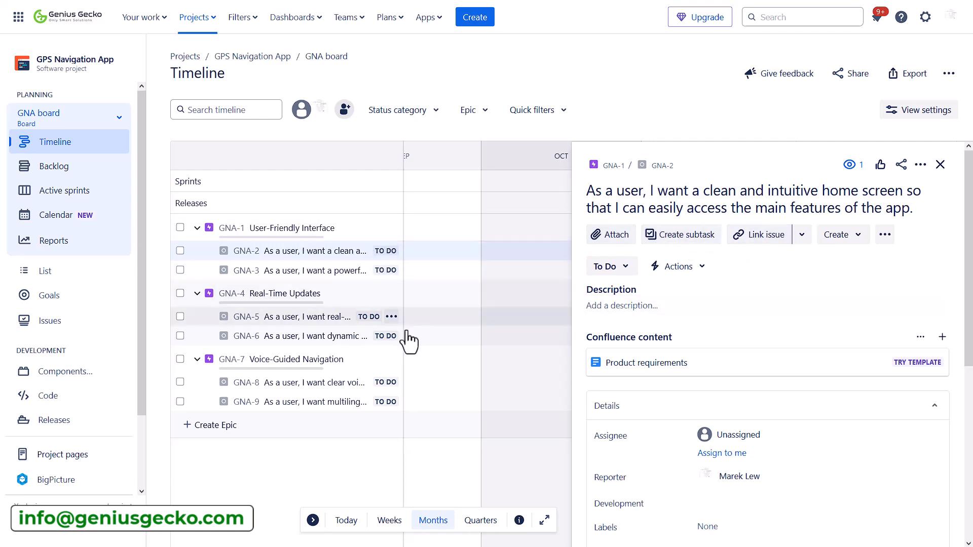
scroll(677, 296, down, 1)
scroll(676, 299, down, 1)
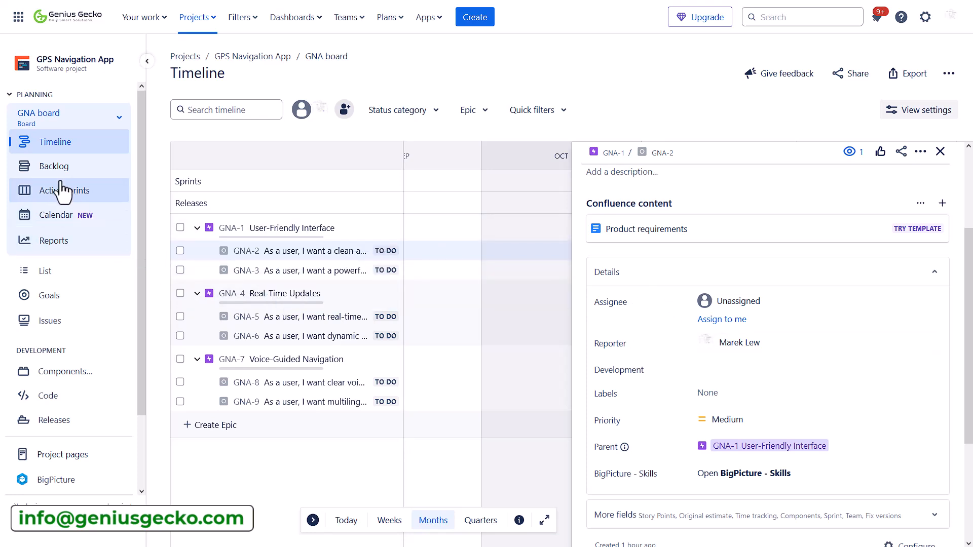
Step: Go to the project's backlog and show the epic panel beside the sprint and backlog lists
click(55, 167)
click(235, 527)
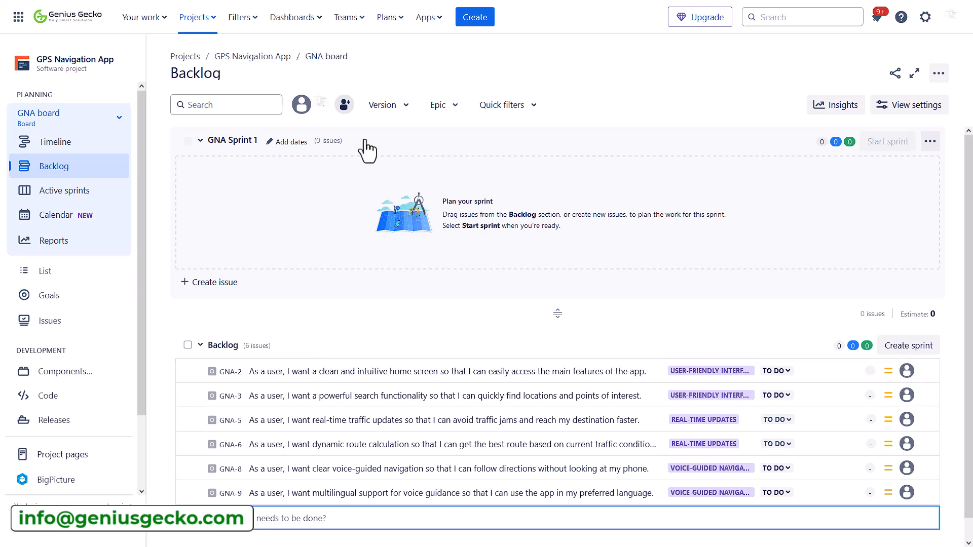
click(436, 105)
click(445, 242)
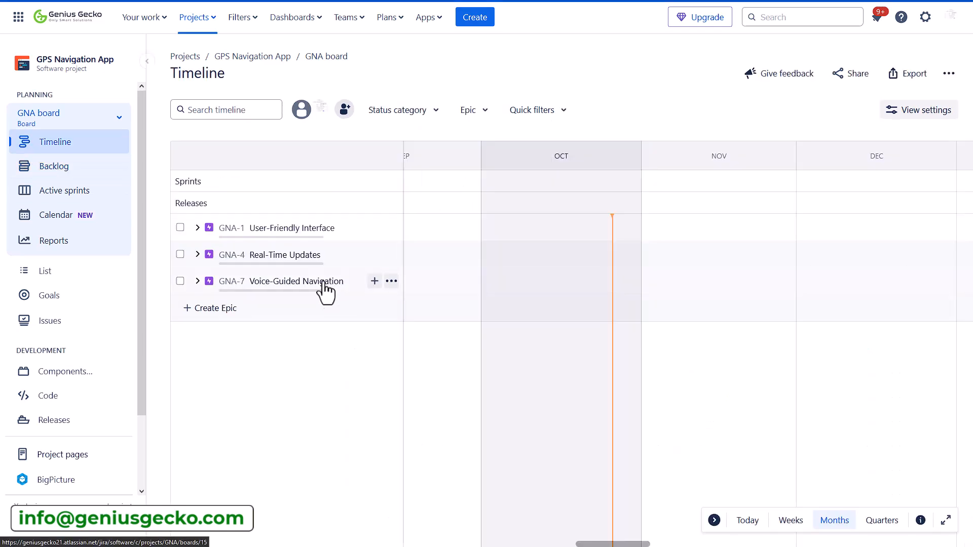
Step: Expand the User-Friendly Interface epic on the timeline, view its home screen story and close the details
click(197, 228)
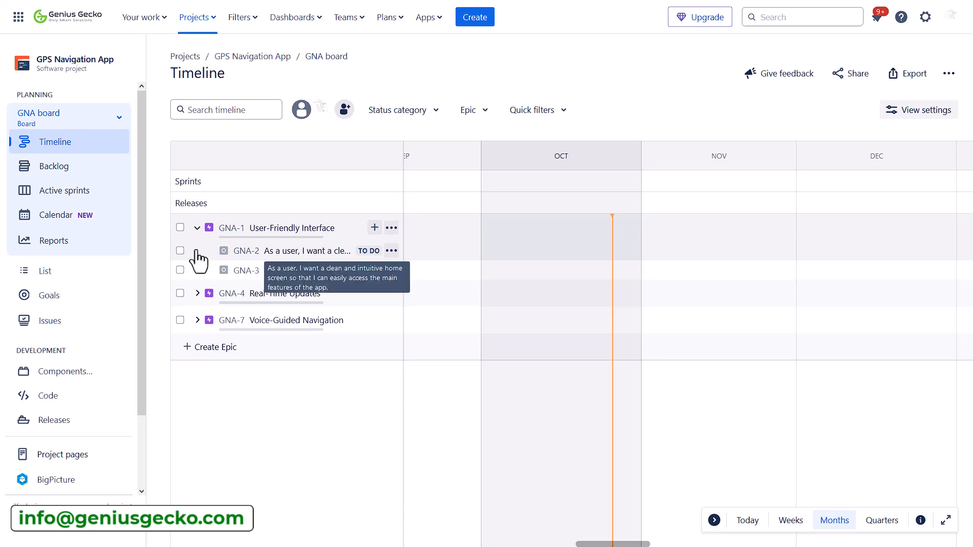
click(221, 254)
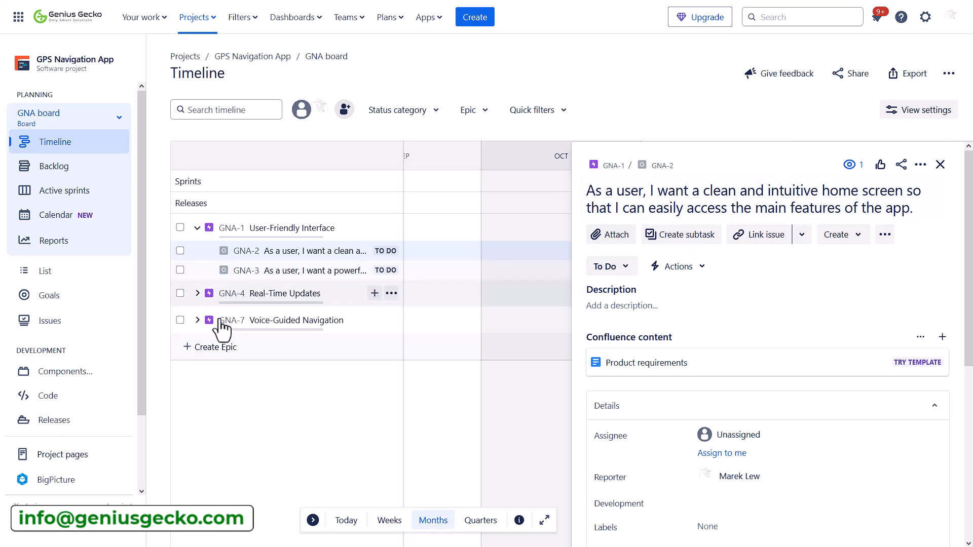
click(941, 164)
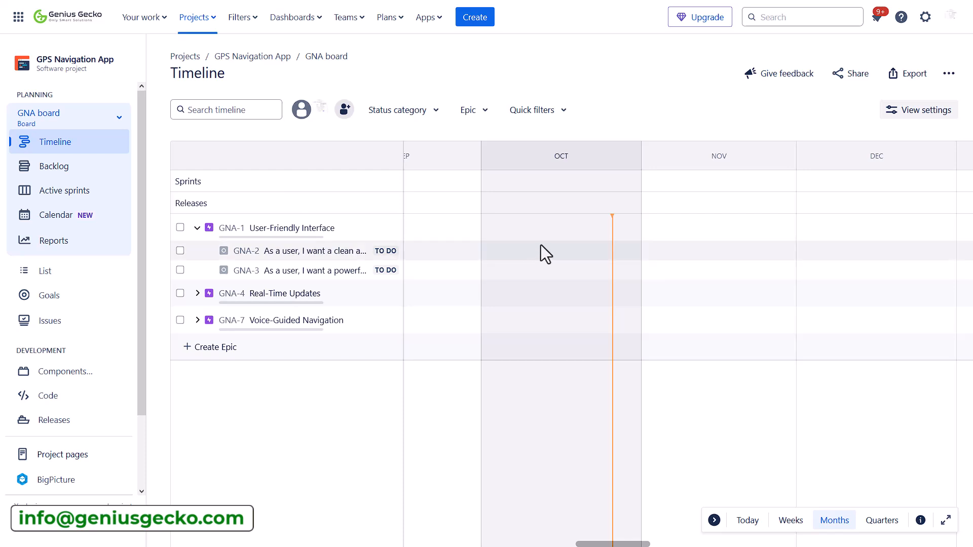
Step: Review the GNA board's timeline settings, switching the timeline off and on again
click(947, 76)
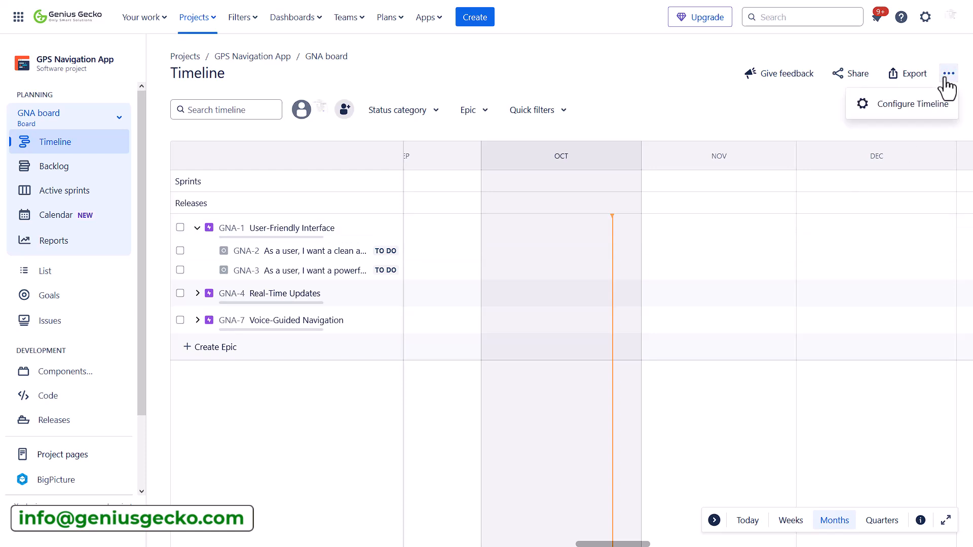
click(925, 107)
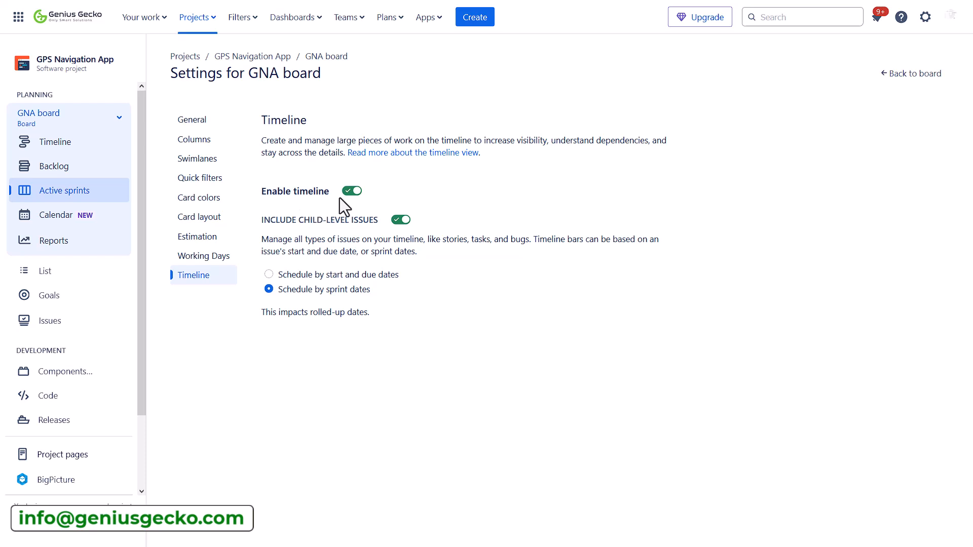
click(349, 192)
click(349, 192)
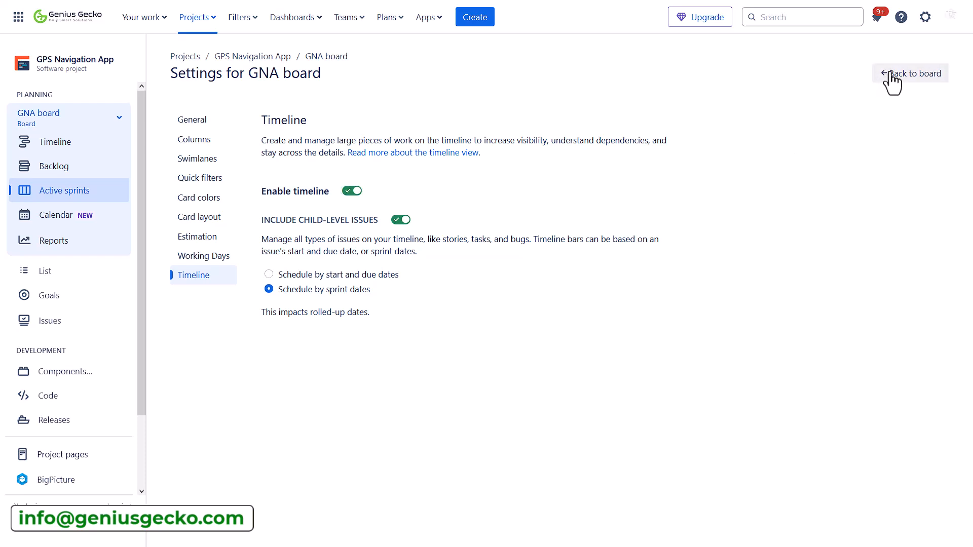
click(909, 73)
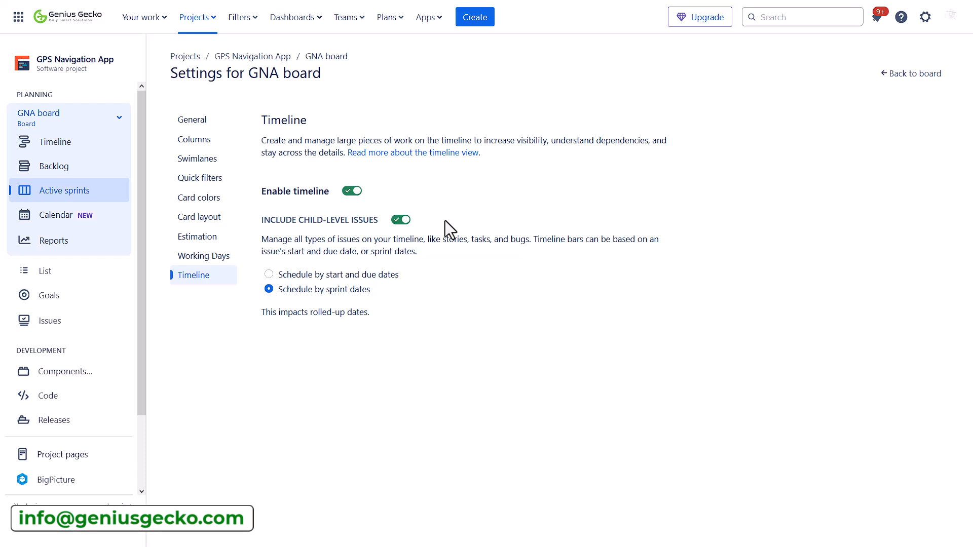
Step: Look at the form for creating a team and close it without creating one
click(355, 26)
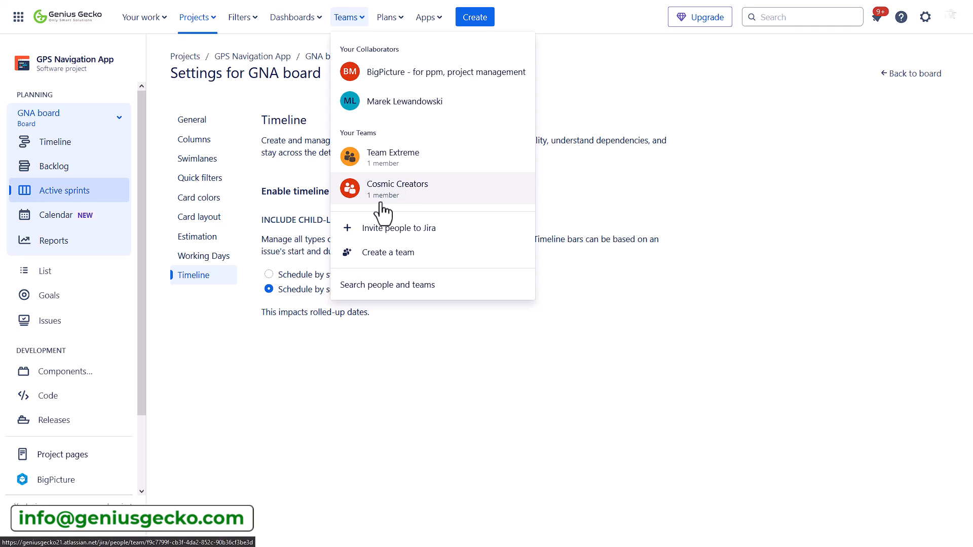
click(381, 264)
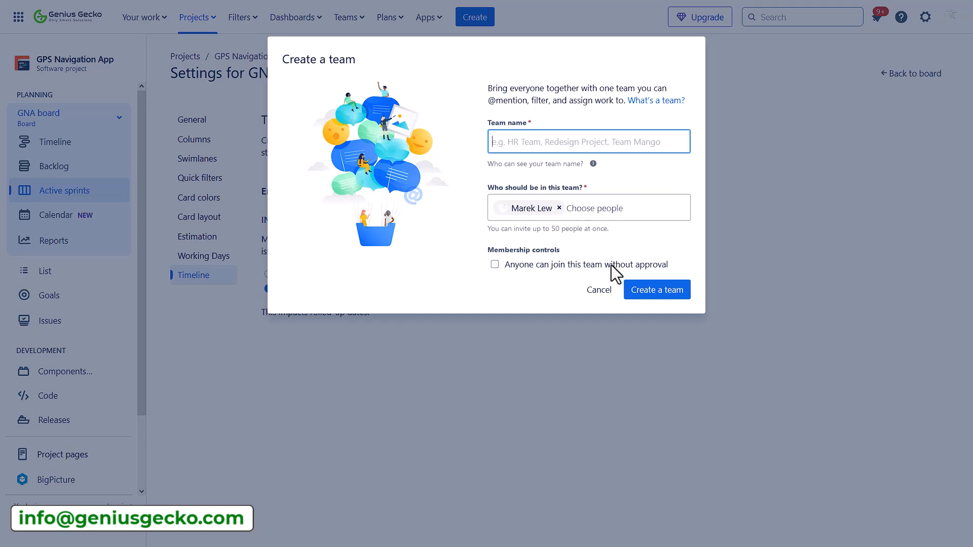
click(599, 290)
Step: Open the Cosmic Creators team page and review its team activity and assigned Jira issues
click(355, 19)
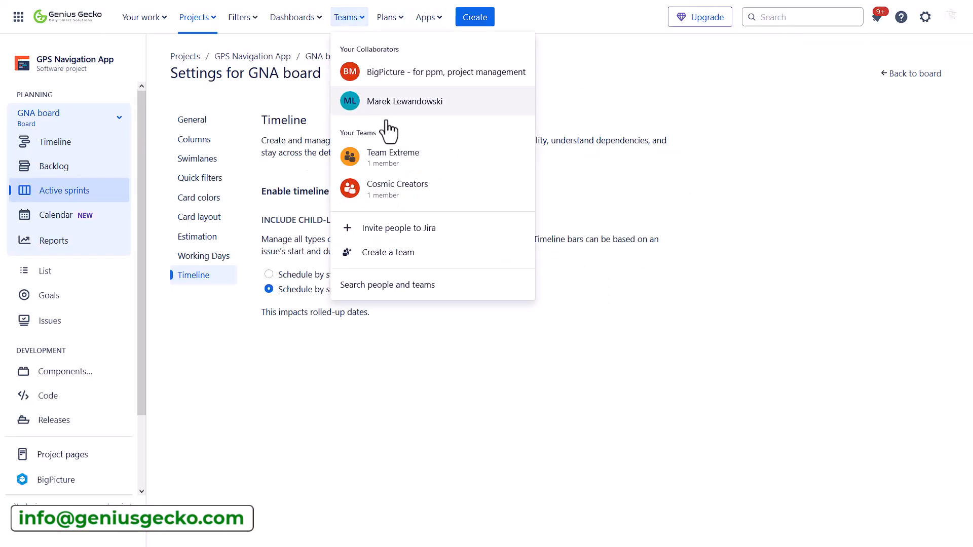
click(413, 192)
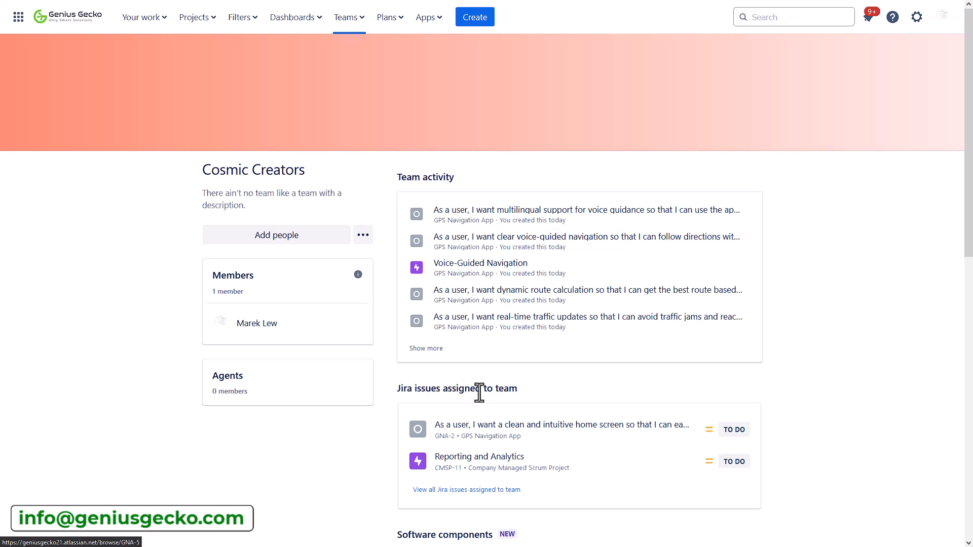
scroll(557, 413, down, 2)
scroll(582, 405, up, 2)
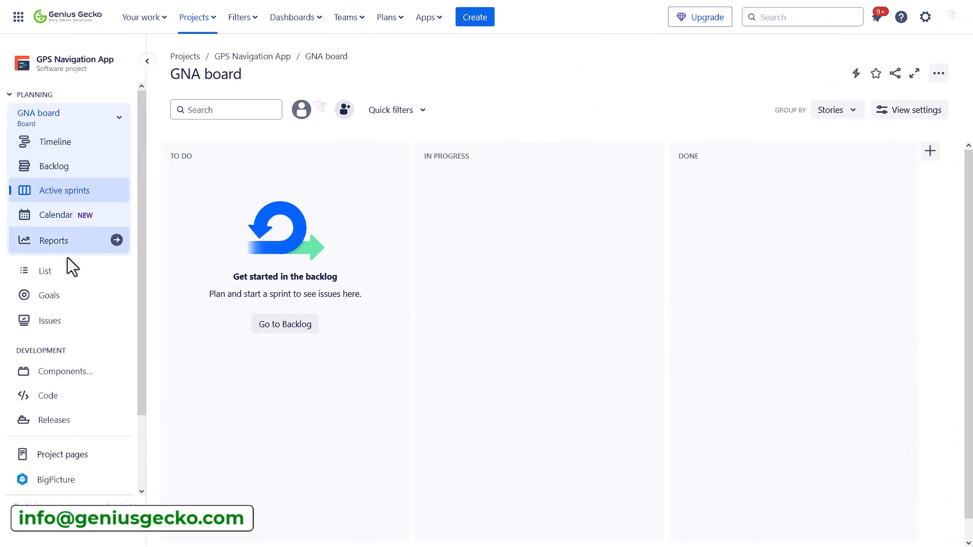
Step: Open the powerful search functionality story in the backlog and check the teams available for its Team field, leaving it unassigned
click(55, 167)
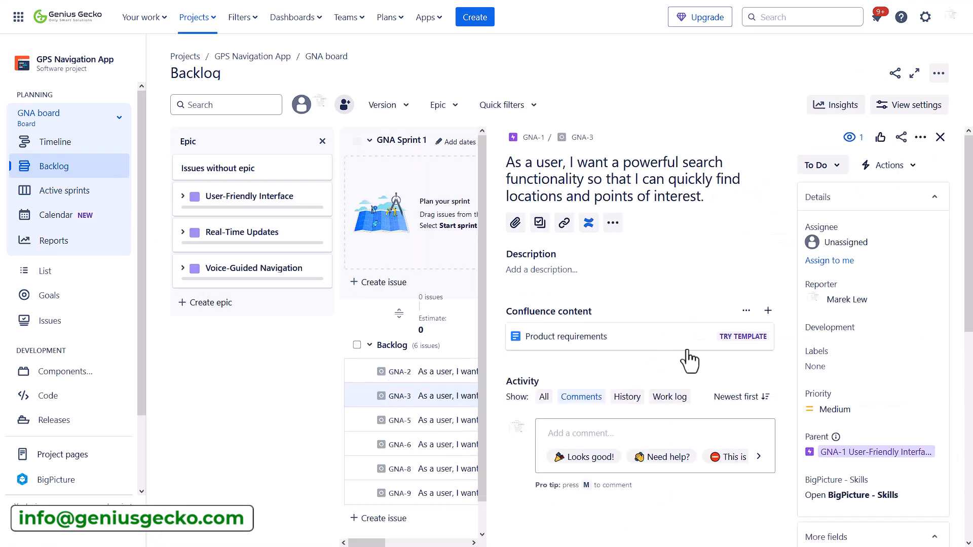
scroll(839, 351, down, 3)
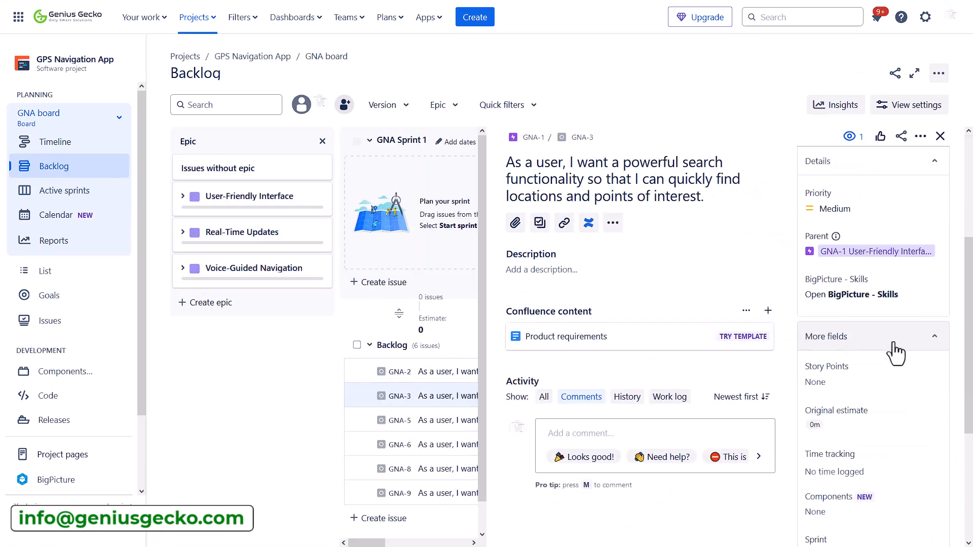
scroll(898, 359, down, 3)
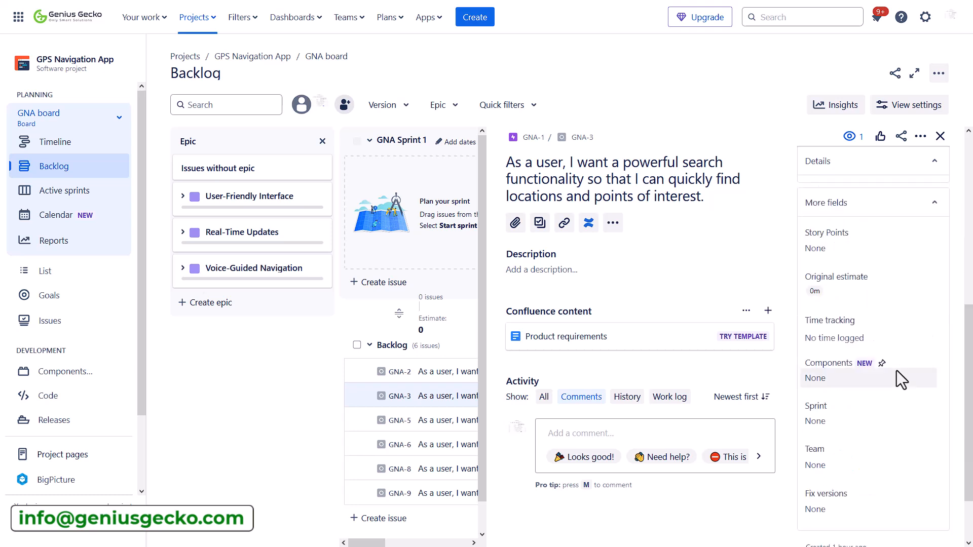
click(828, 465)
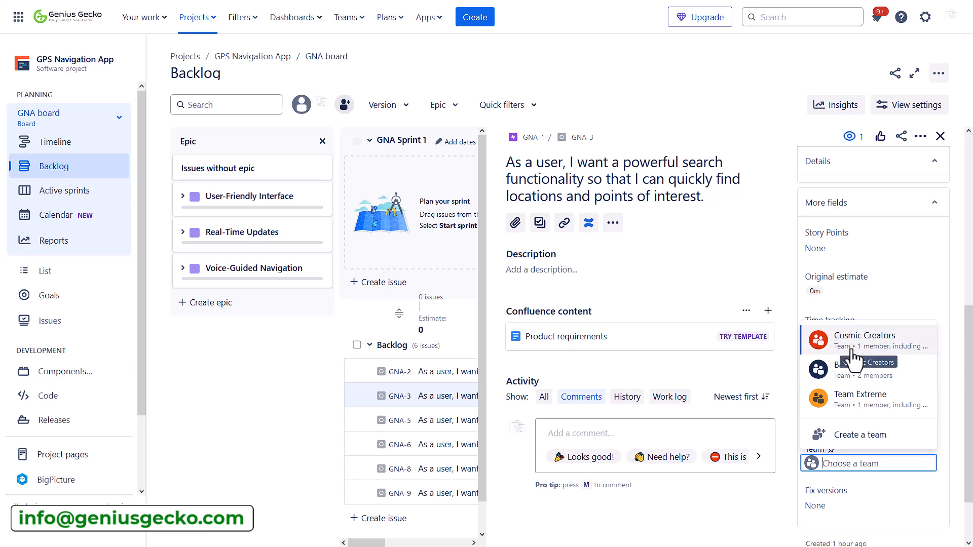
click(262, 346)
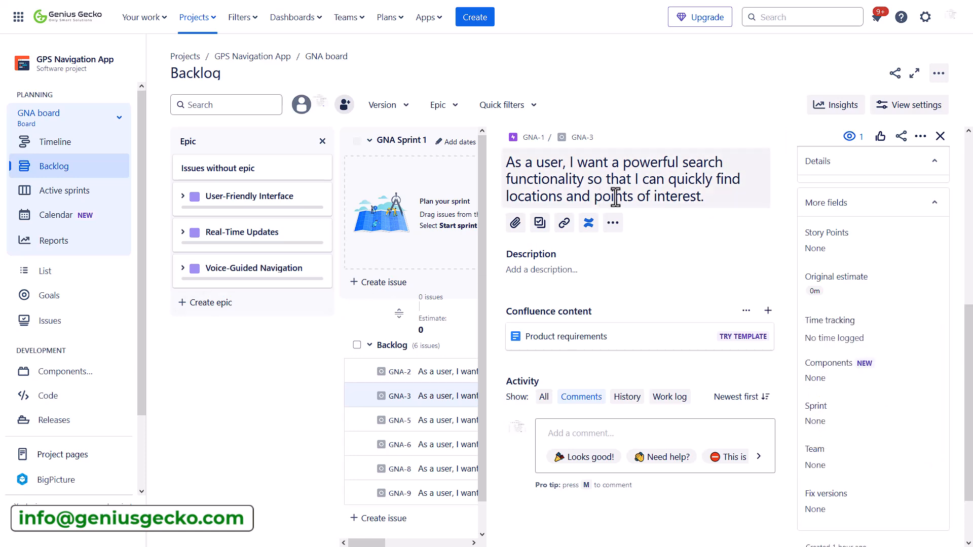
Step: Close the open story and move the two User-Friendly Interface stories, GNA-2 and GNA-3, from the backlog into GNA Sprint 1
click(940, 137)
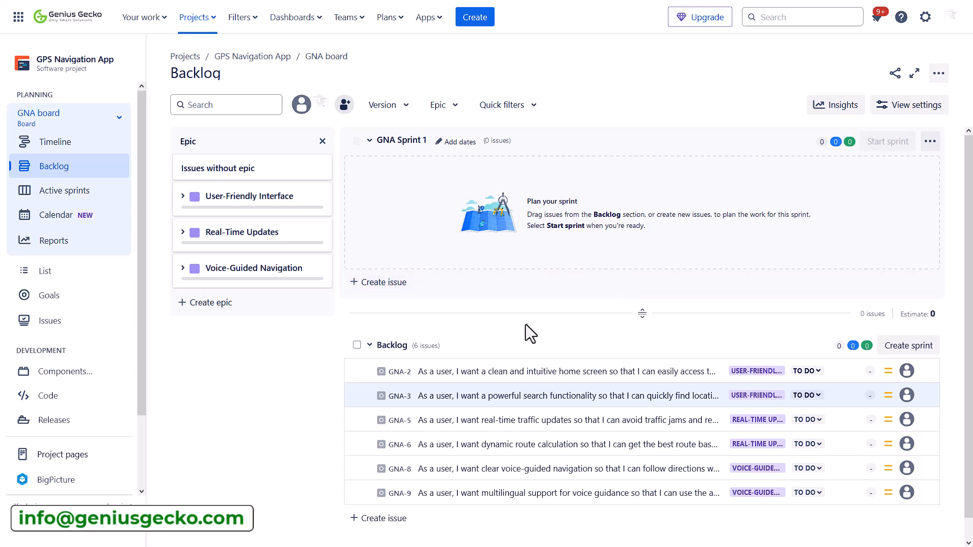
scroll(491, 332, down, 1)
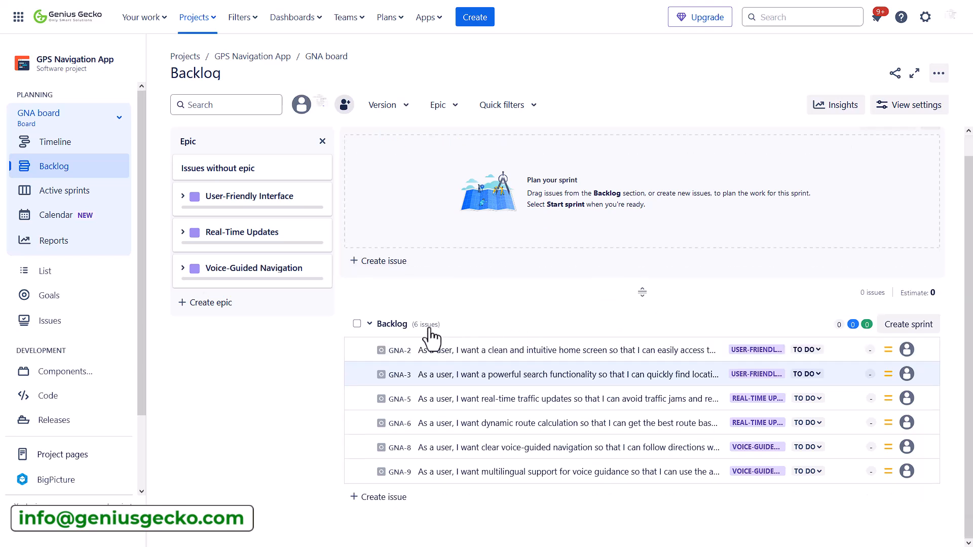
scroll(482, 391, up, 1)
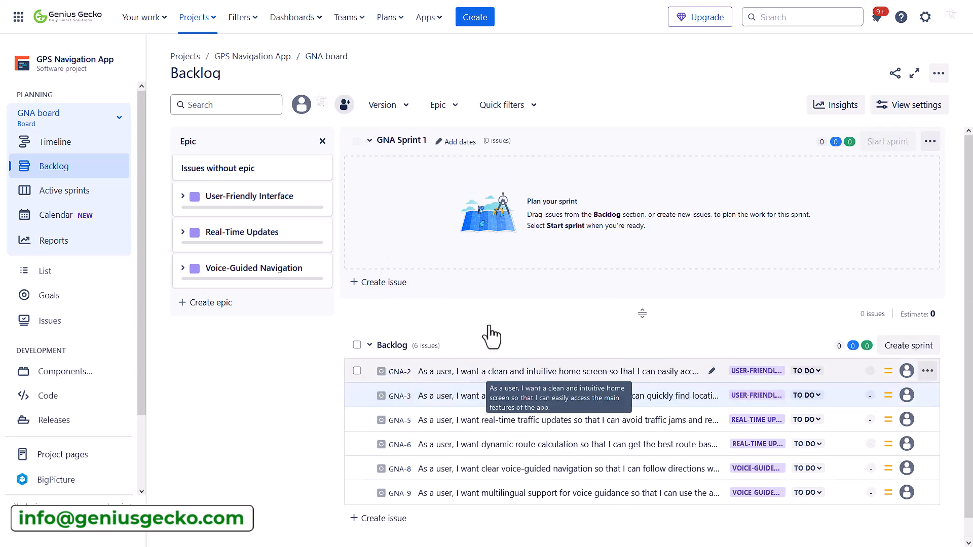
click(182, 197)
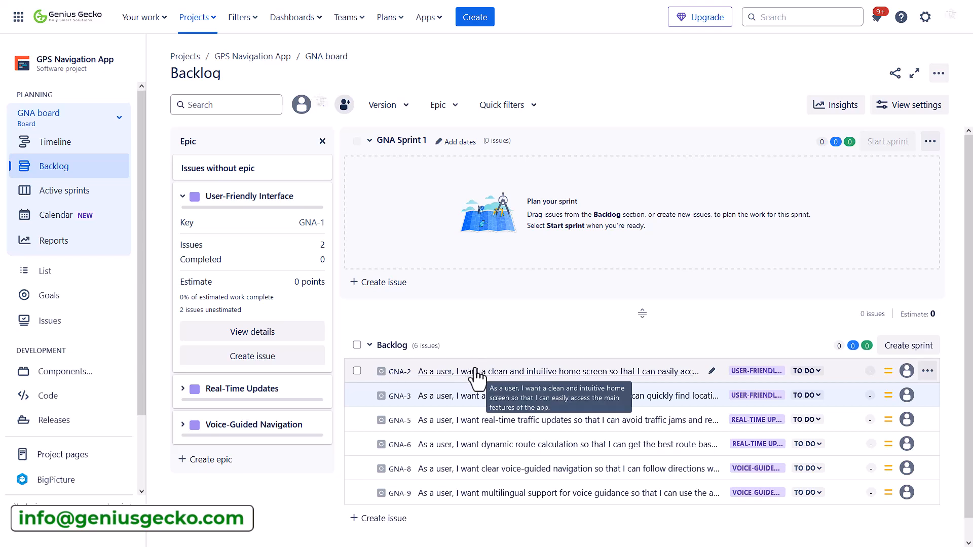
drag(475, 376, 441, 193)
drag(471, 248, 462, 191)
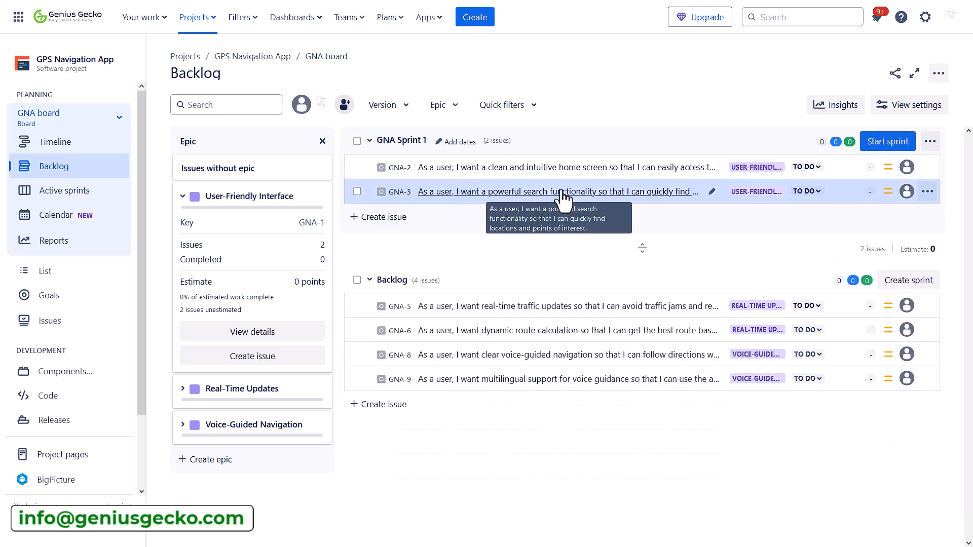
Step: Check the move destinations offered for the real-time traffic updates story, leaving the story in the backlog
right_click(541, 304)
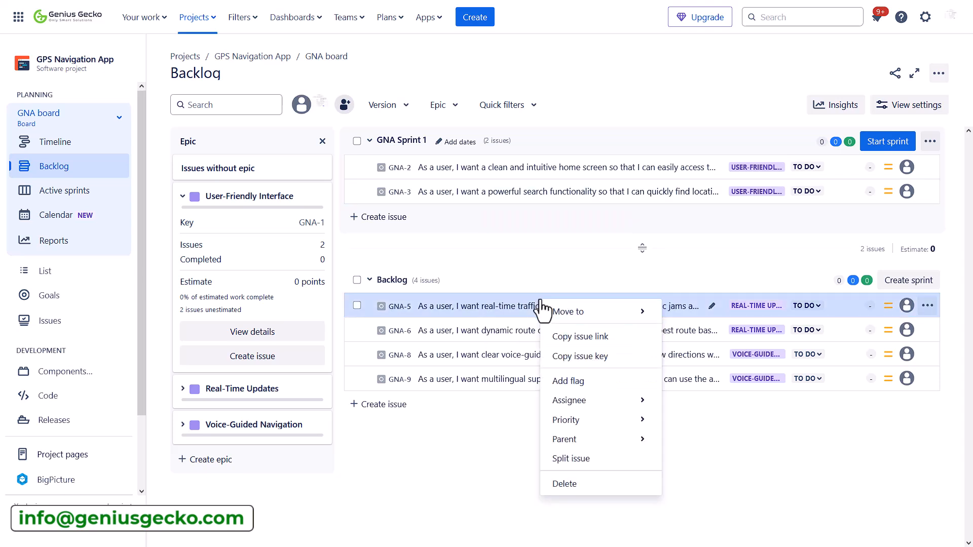
mouse_move(599, 315)
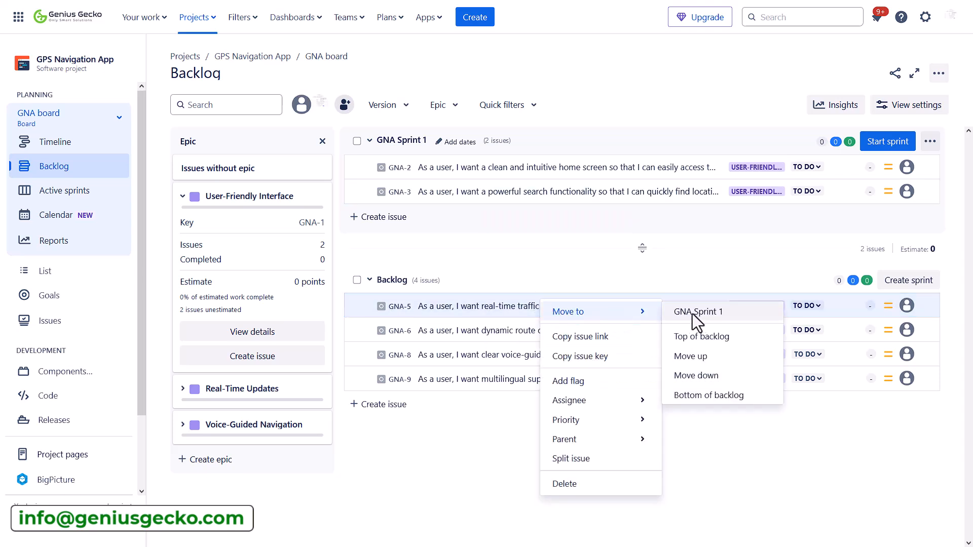
click(522, 263)
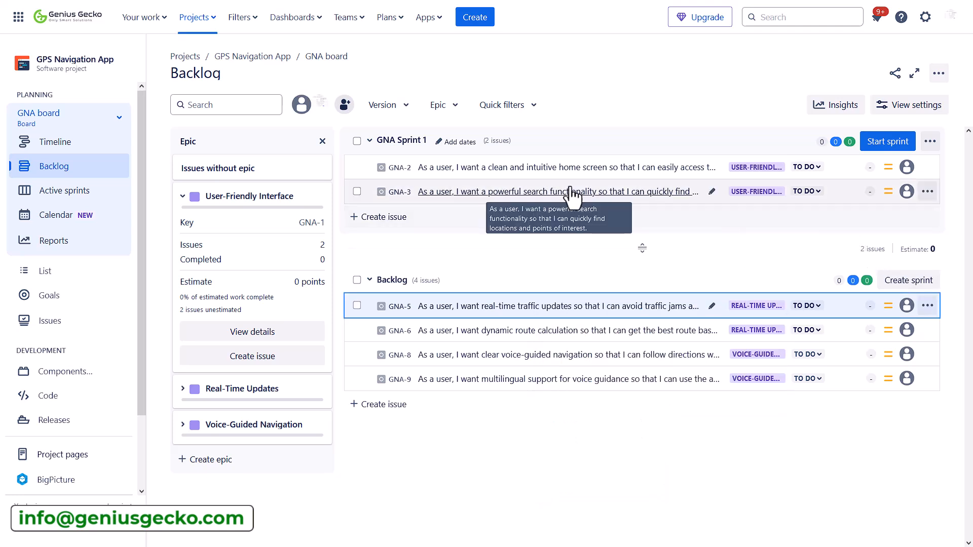
Step: Set GNA Sprint 1 to a 2 weeks duration starting 10/26/2024, and create a second sprint from the backlog
click(464, 144)
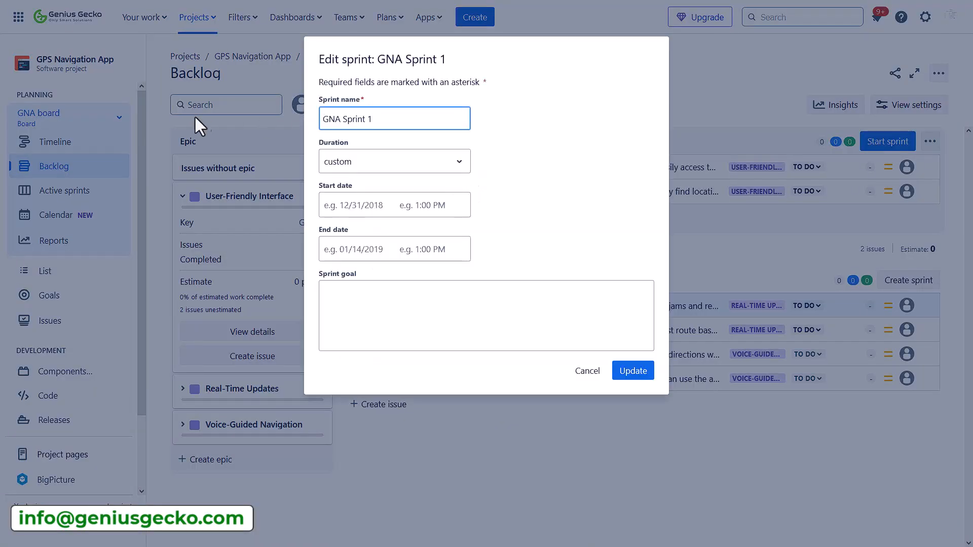
click(454, 173)
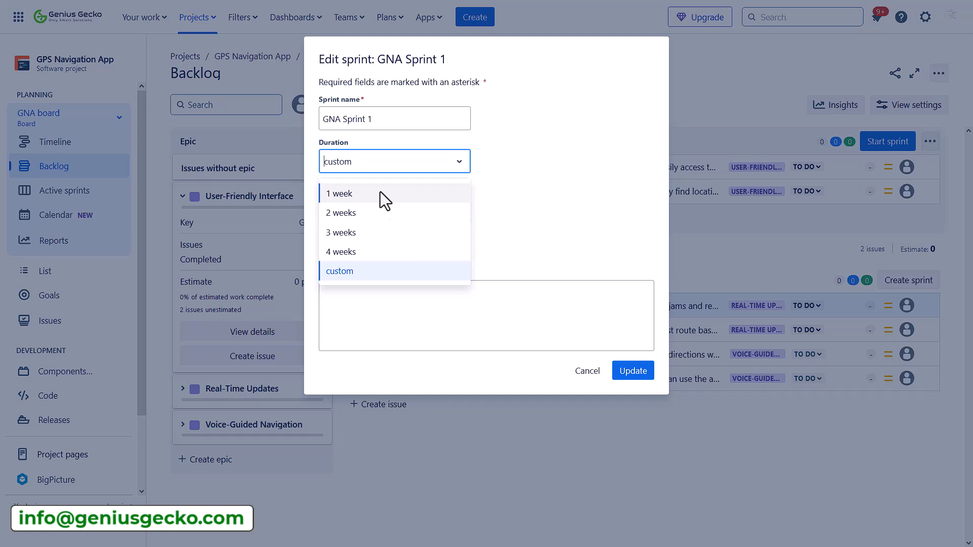
click(375, 214)
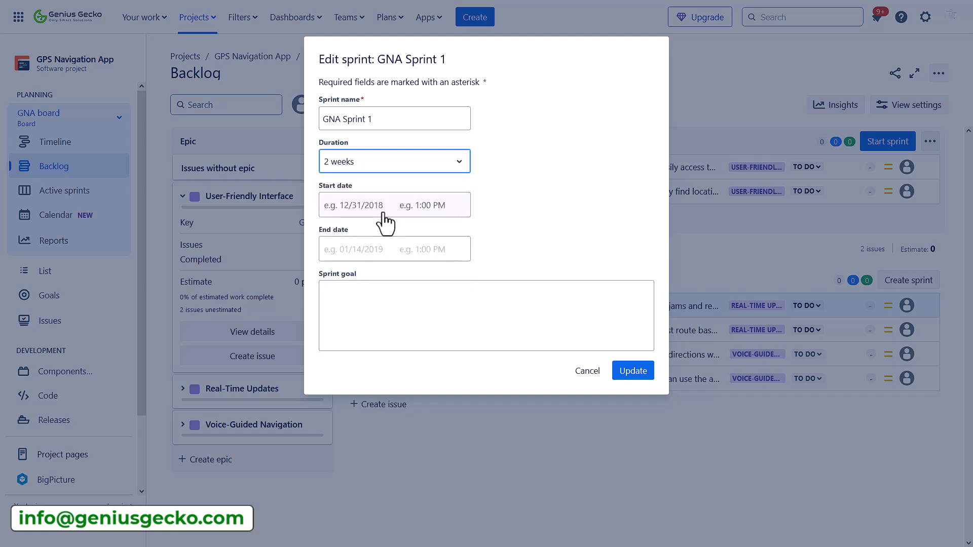
click(361, 213)
click(495, 400)
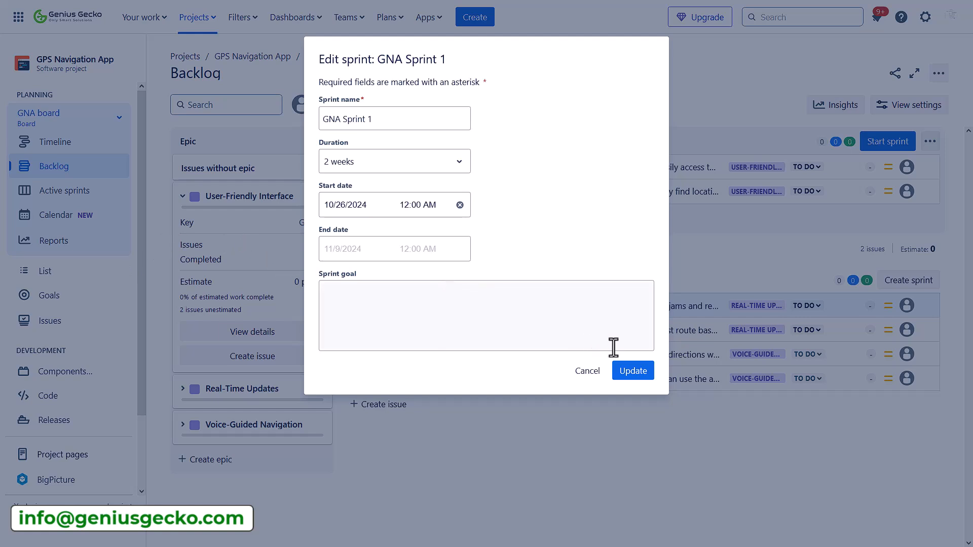
click(628, 377)
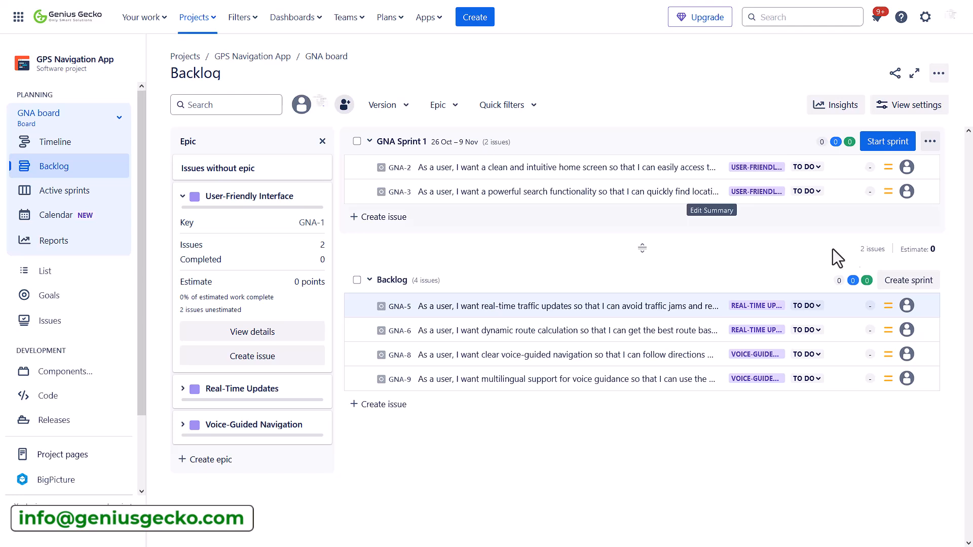
click(907, 282)
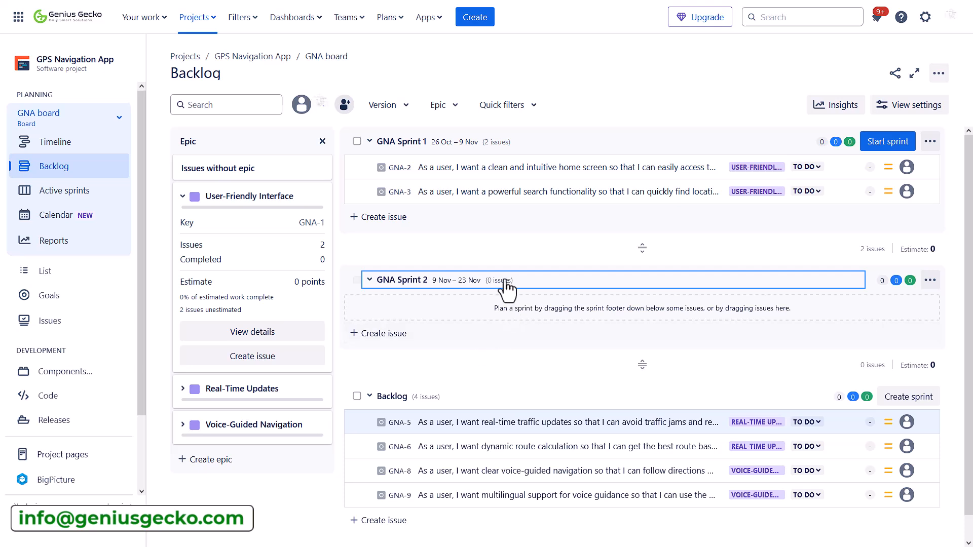
Step: Expand the User-Friendly Interface epic on the timeline and change its bar colour to green
click(54, 142)
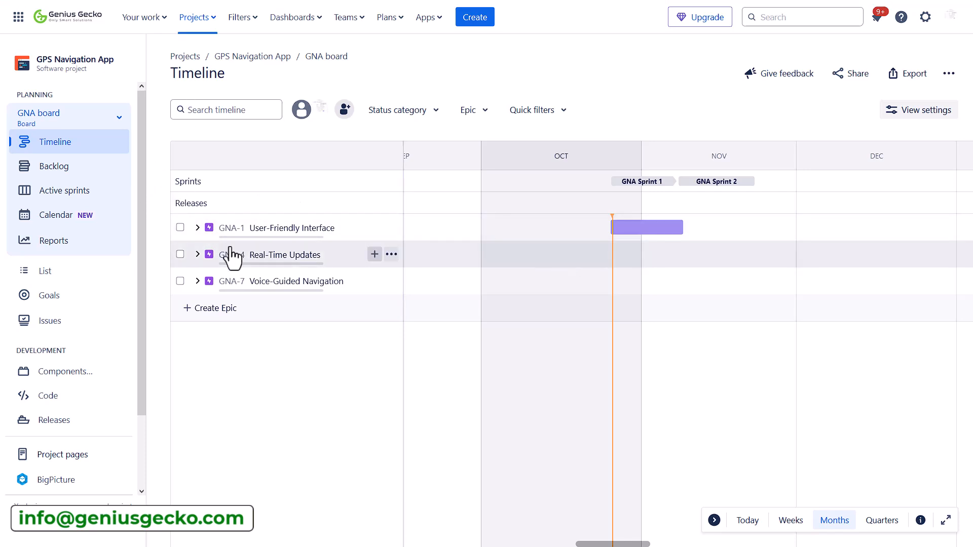
click(197, 228)
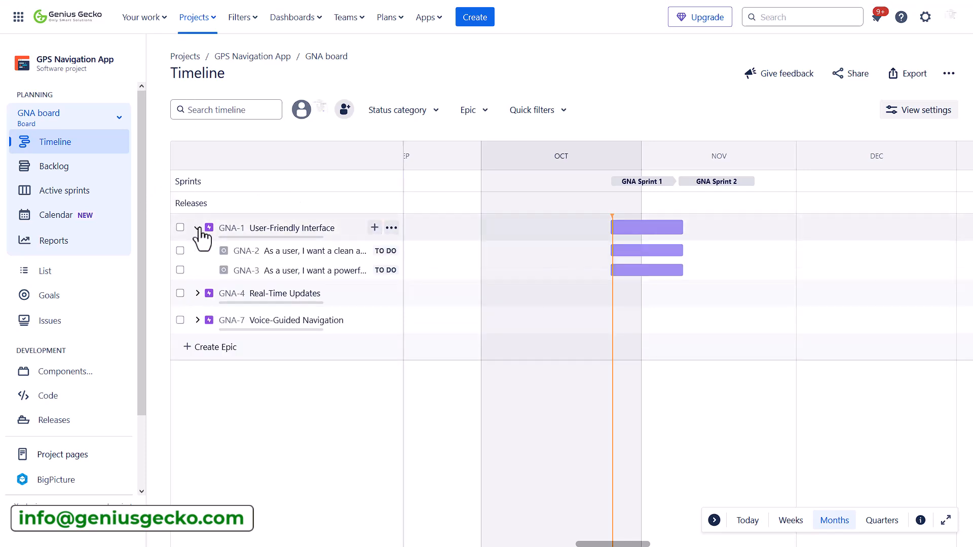
right_click(646, 229)
click(702, 258)
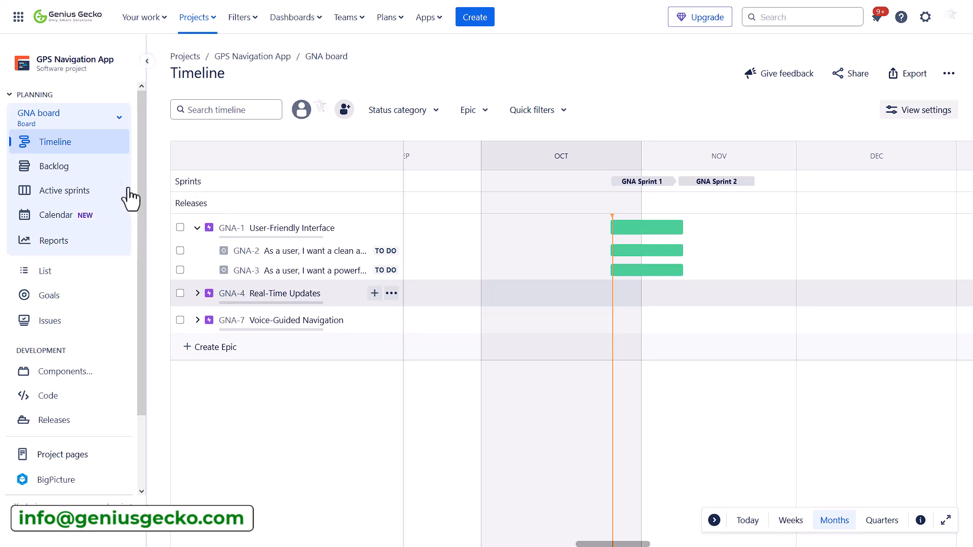
Step: Return to the backlog and show its version panel
click(73, 175)
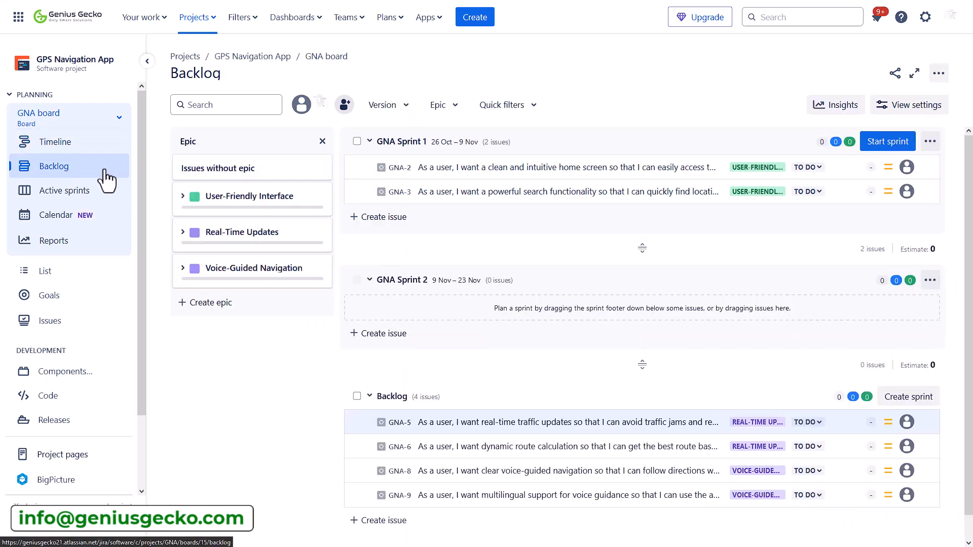
click(411, 107)
click(383, 164)
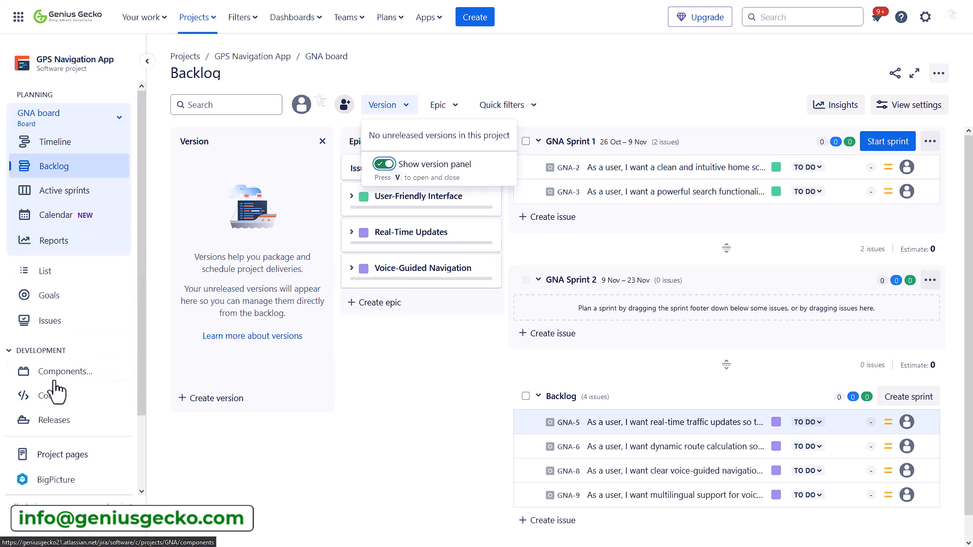
Step: Create the project version Ver.1.0 in Releases with start date October 26, 2024 and release date November 30, 2024
click(57, 436)
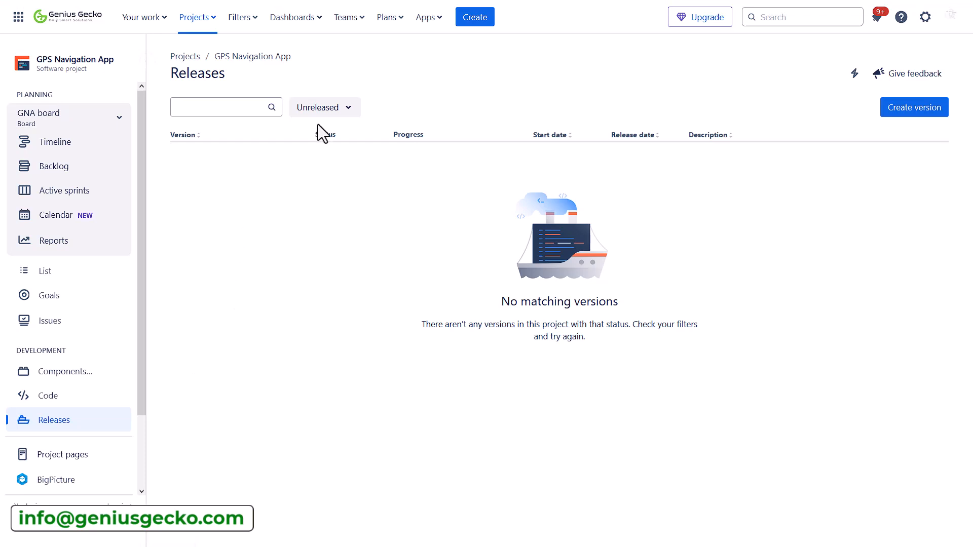
click(927, 109)
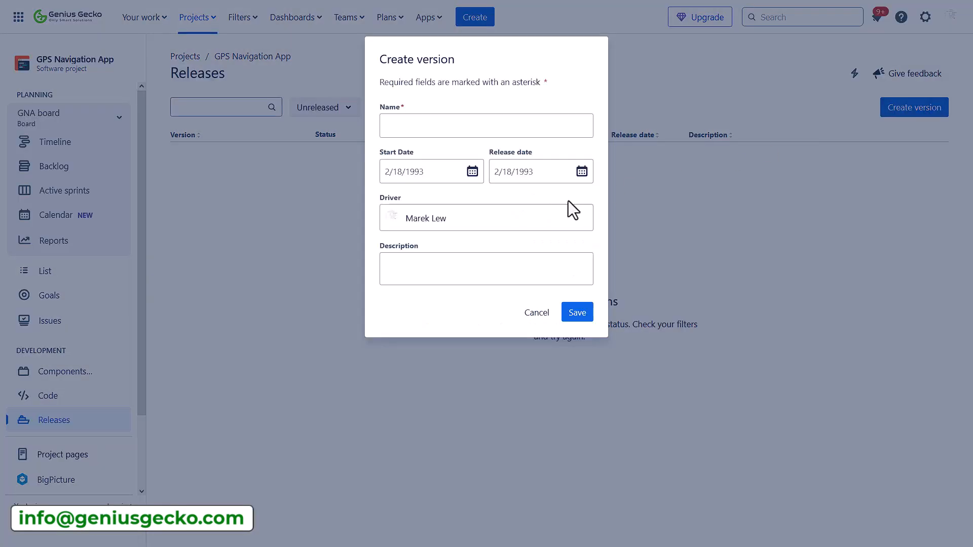
click(466, 126)
text(Ver.1.0)
click(472, 171)
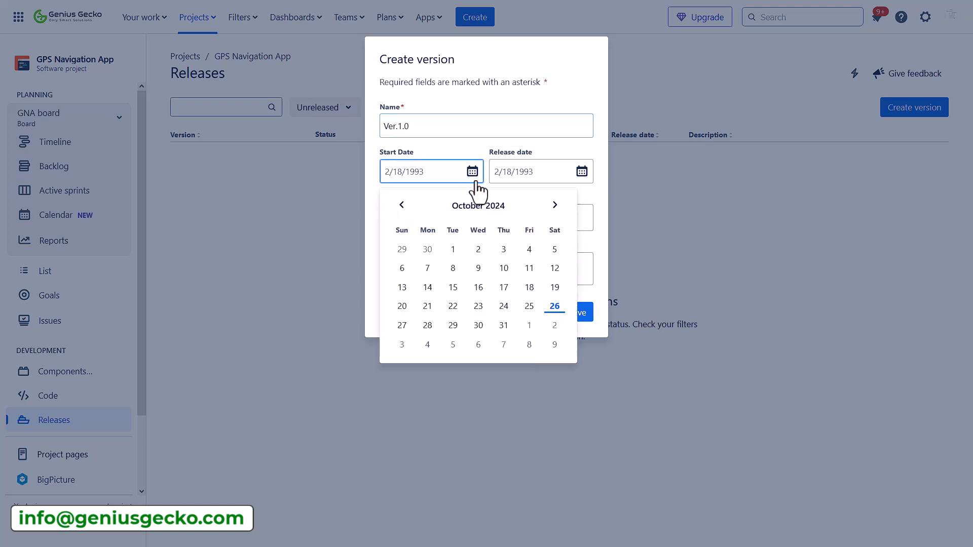
click(554, 306)
click(582, 172)
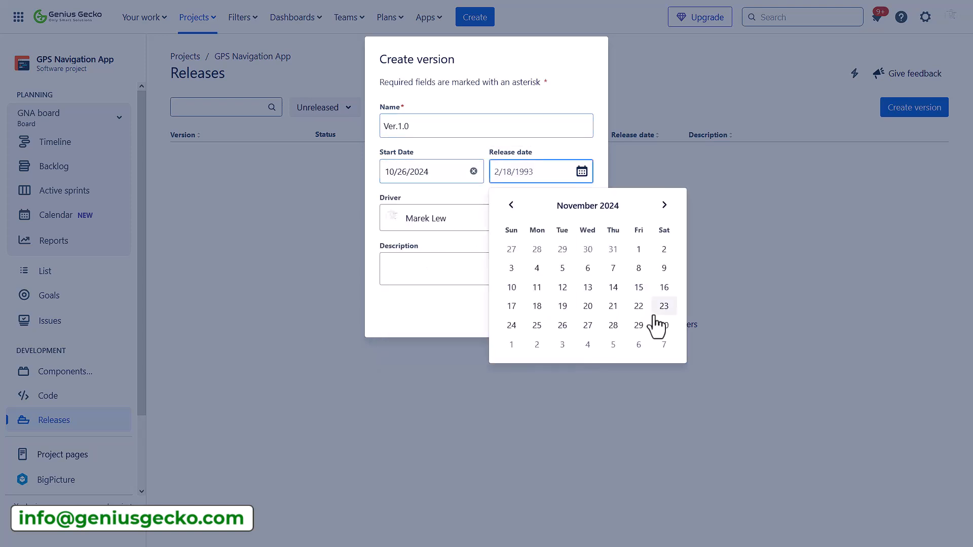
click(663, 326)
click(578, 313)
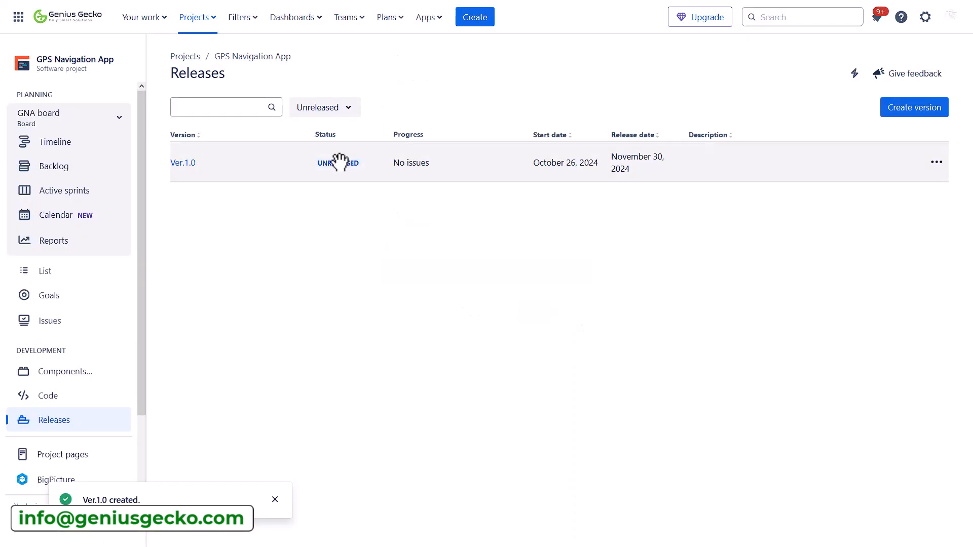
Step: Schedule the Real-Time Updates epic on the timeline from 2024/11/10 to 2024/11/23 and link it as blocked by User-Friendly Interface
click(43, 141)
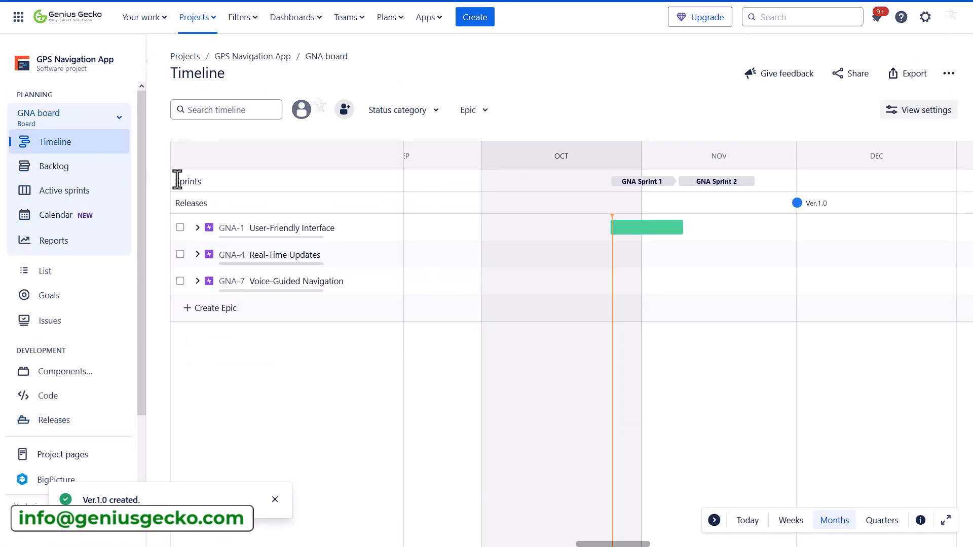
mouse_move(795, 213)
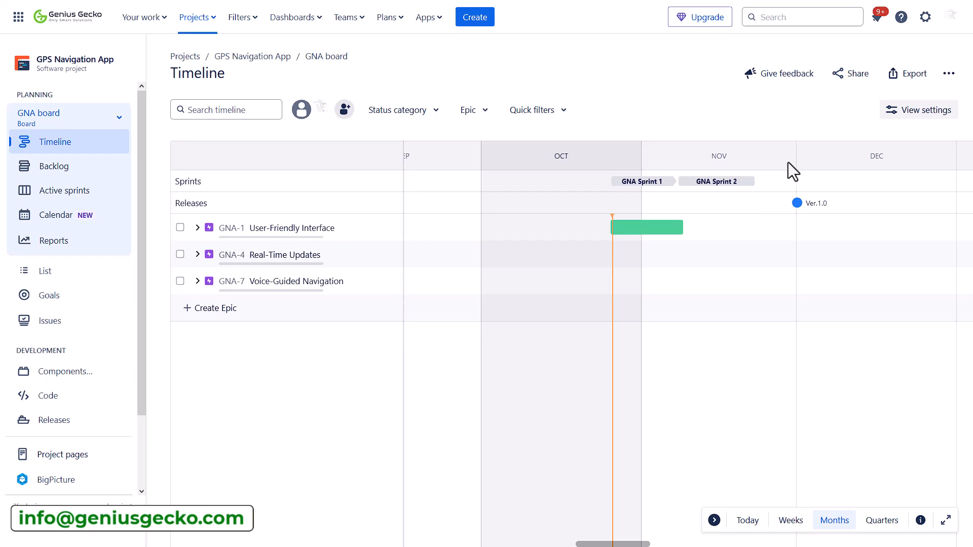
click(196, 255)
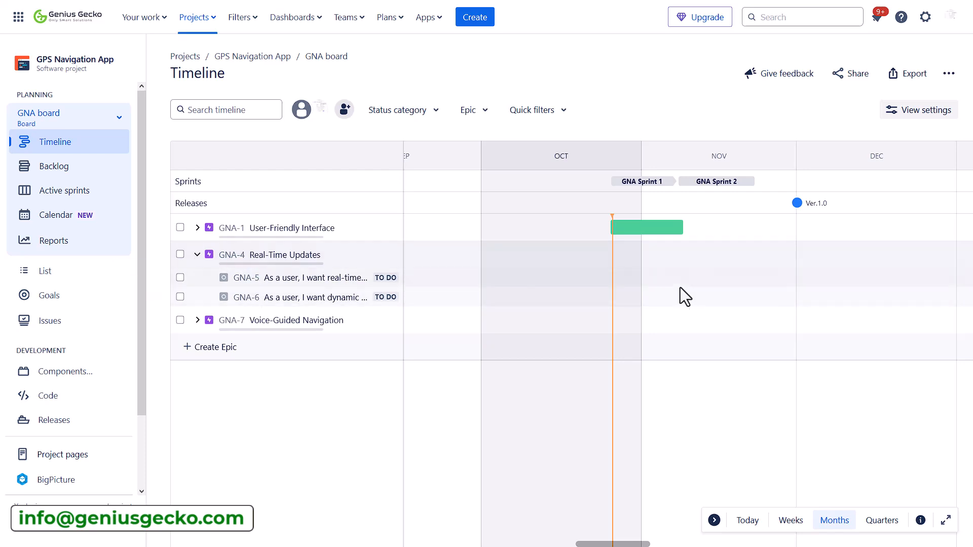
click(702, 256)
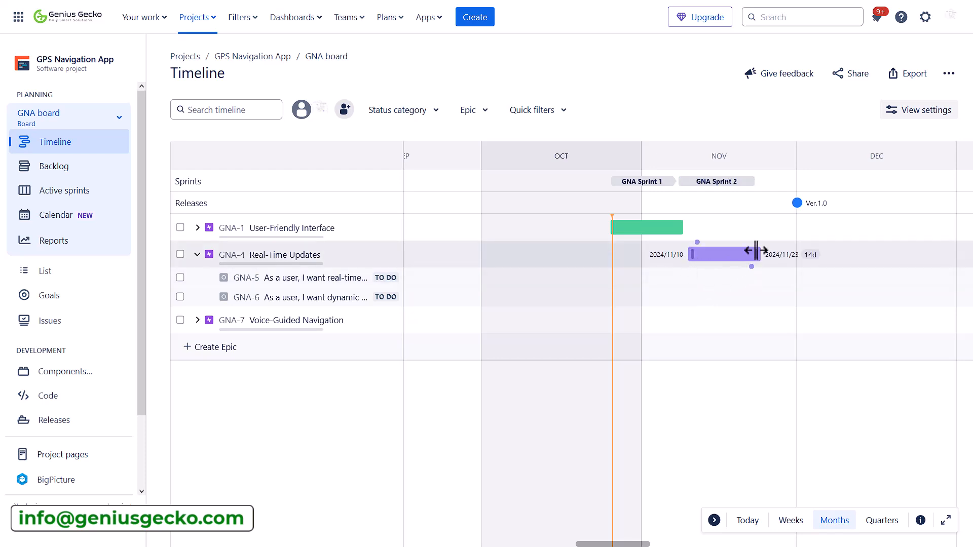
mouse_move(697, 242)
mouse_down()
mouse_move(676, 232)
mouse_move(676, 258)
mouse_move(701, 276)
mouse_move(690, 255)
mouse_up()
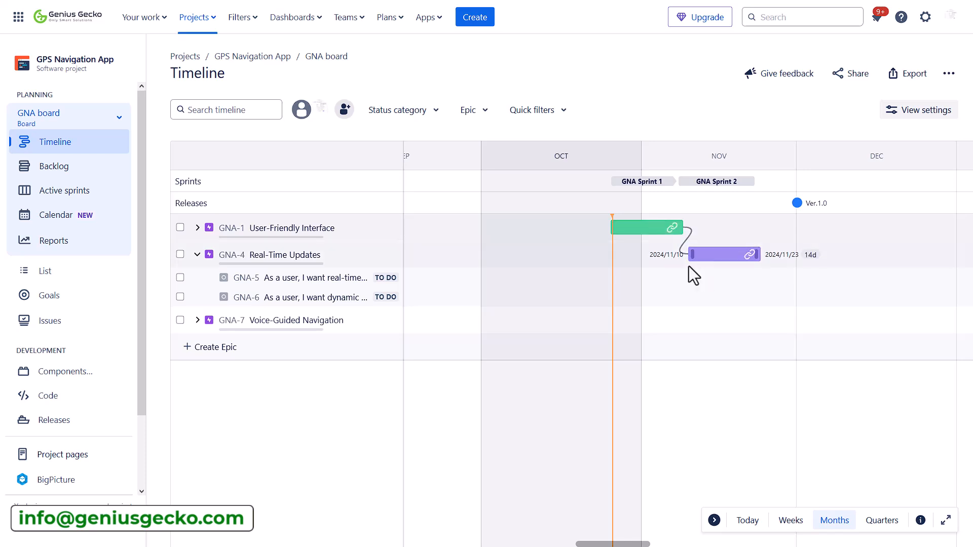
Step: Shift the Real-Time Updates epic to start on 2024/11/05 and inspect its dependency link with User-Friendly Interface
click(197, 228)
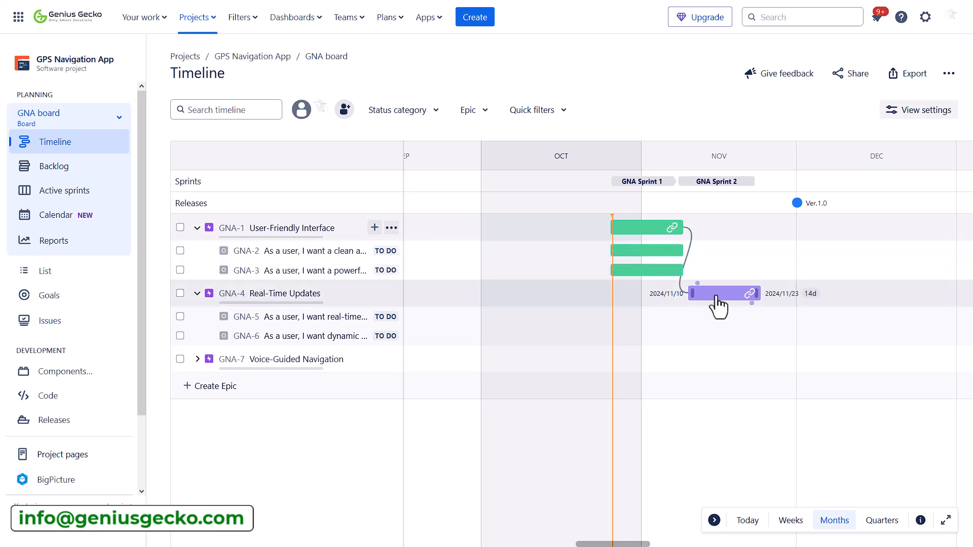
drag(716, 296, 688, 293)
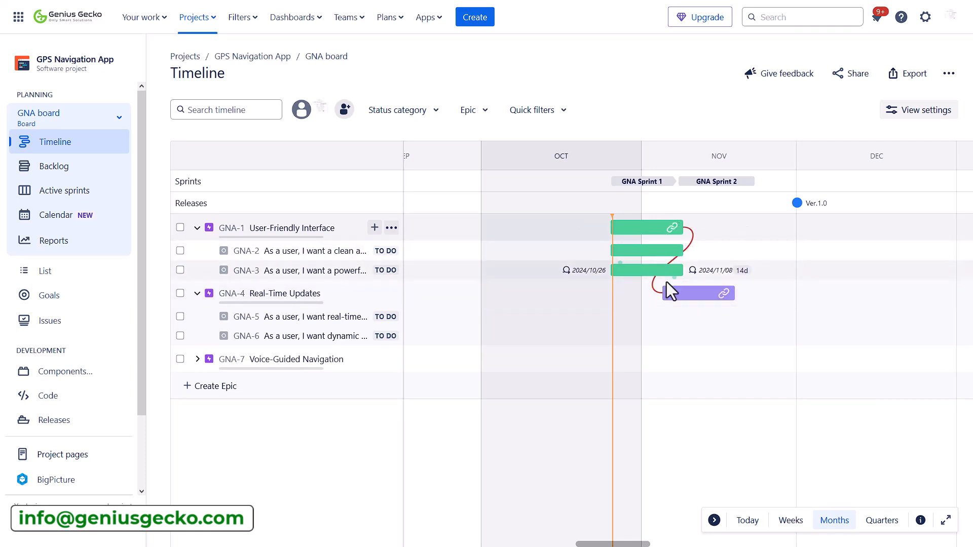
click(693, 250)
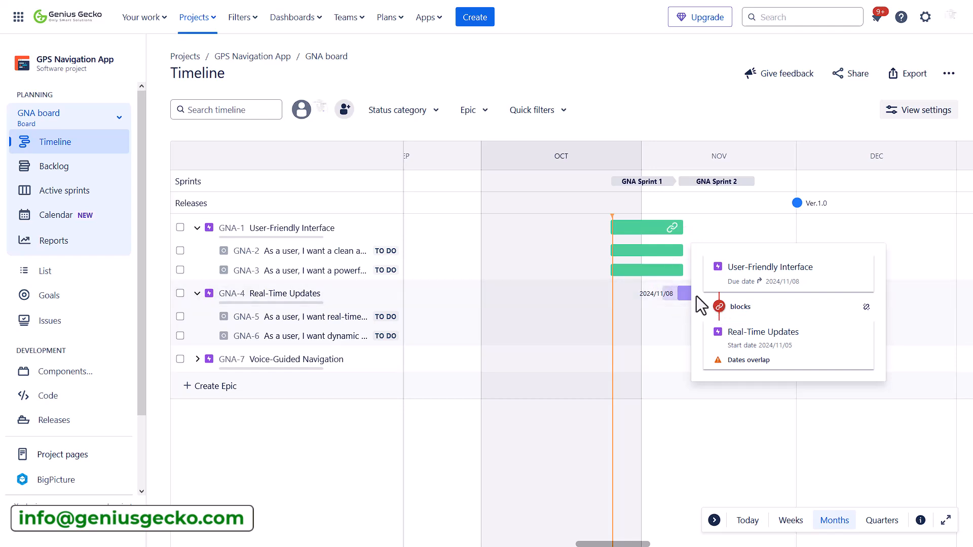
Step: Move the Real-Time Updates epic to start right after User-Friendly Interface, in line with GNA Sprint 2, and return to the backlog
drag(690, 298, 702, 299)
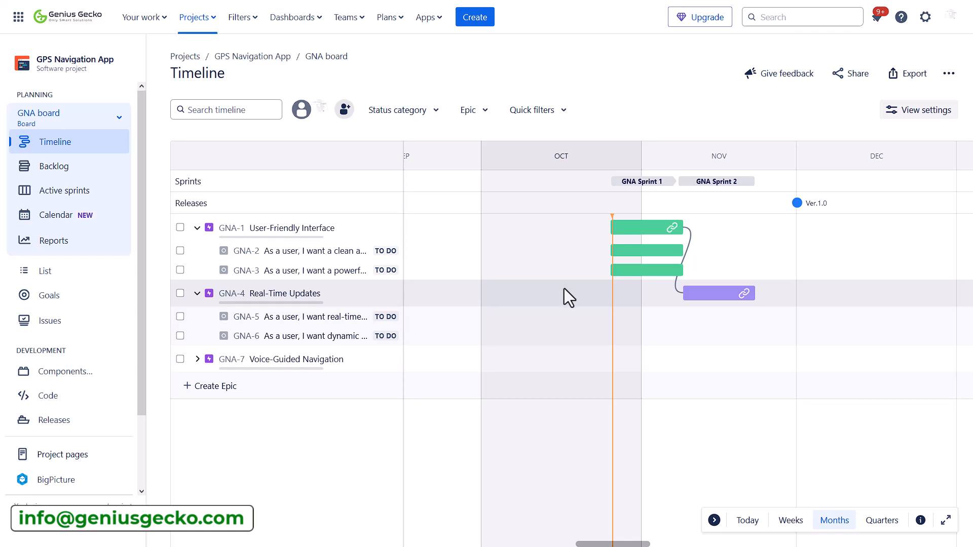
mouse_move(705, 302)
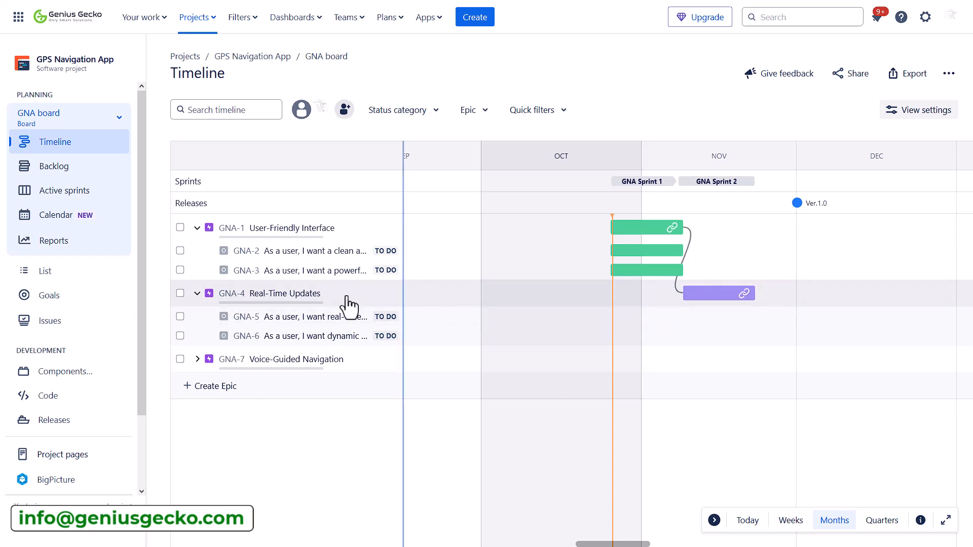
click(61, 173)
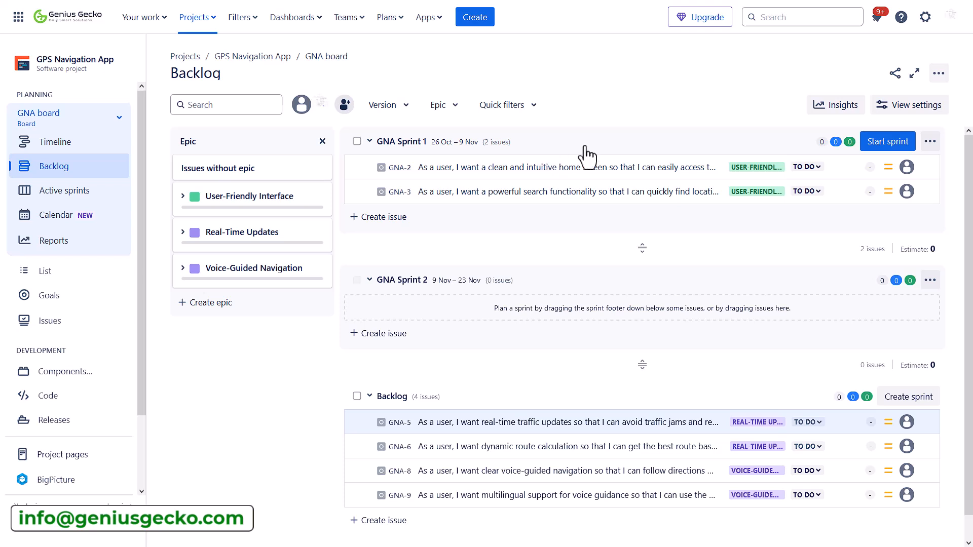
Step: Set the Story Points of story GNA-2, the clean and intuitive home screen, to 3
click(379, 173)
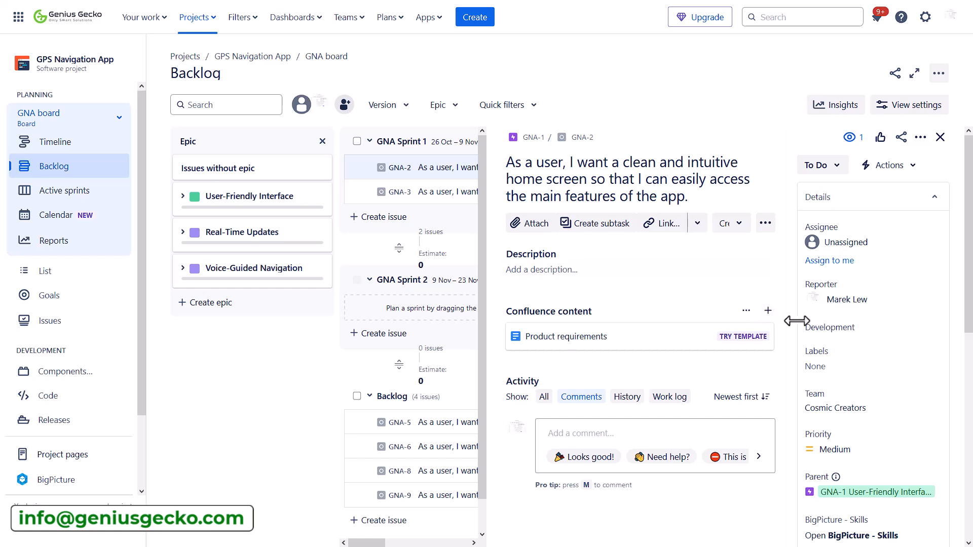
scroll(828, 336, down, 5)
scroll(828, 339, down, 2)
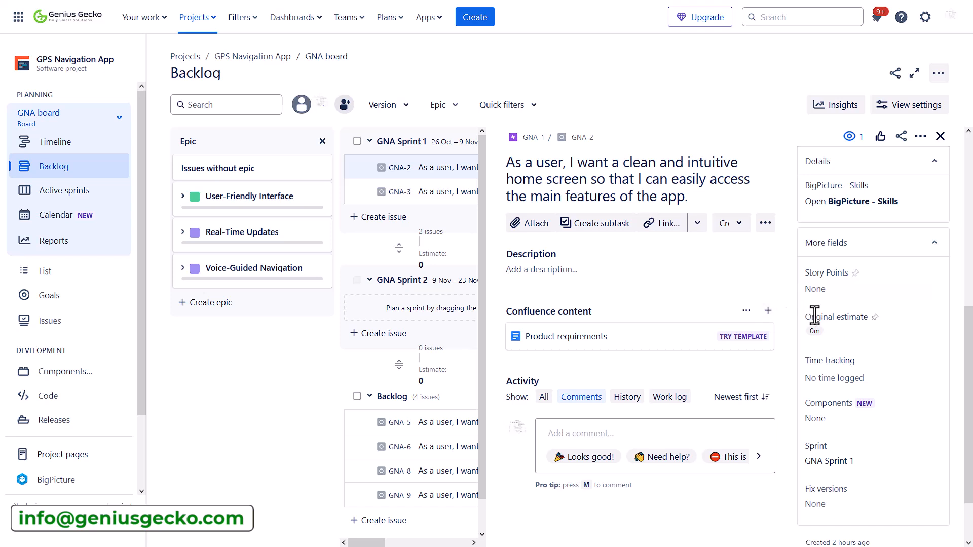
click(816, 288)
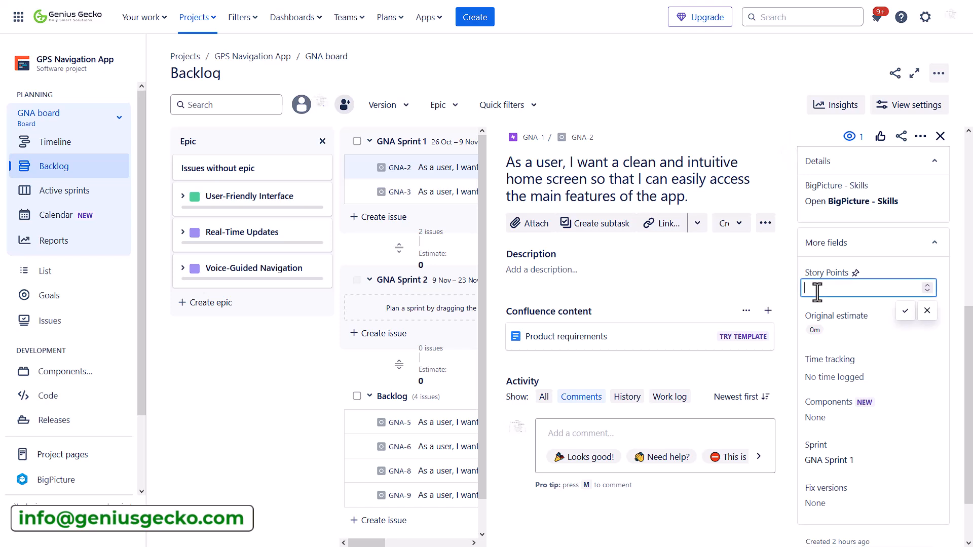
click(904, 310)
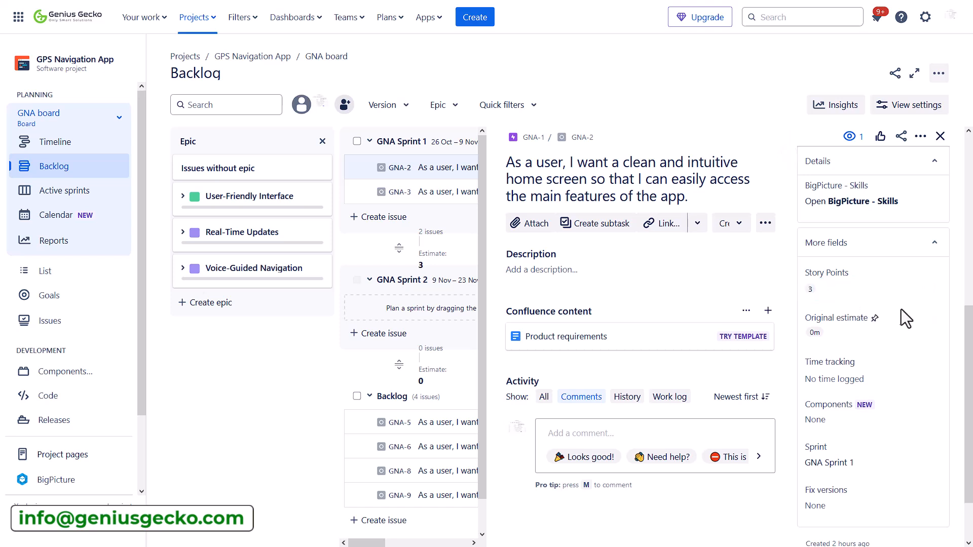
Step: Set the Original estimate of story GNA-2 to 5h
click(821, 334)
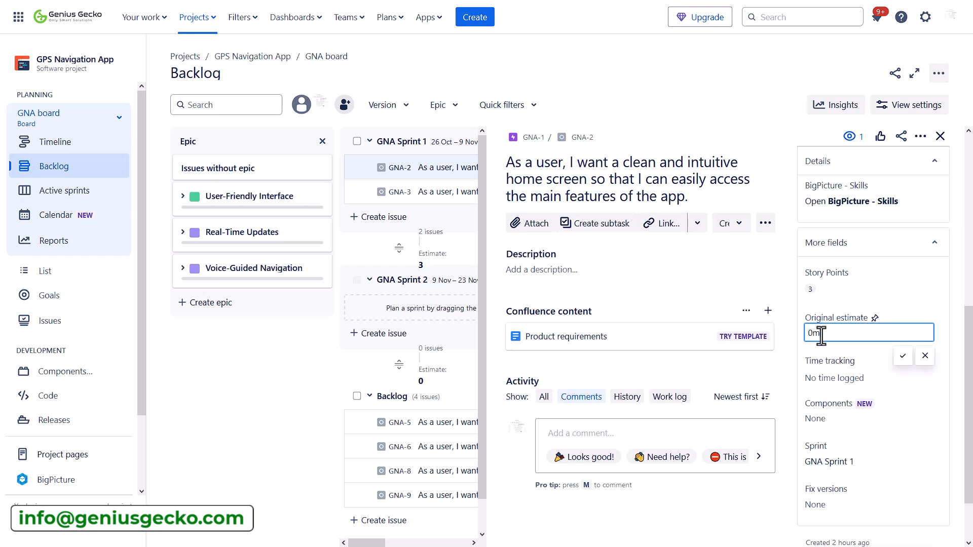
text(5h)
click(903, 356)
Step: Log 2h of time spent on story GNA-2 in its time tracking
scroll(841, 348, down, 2)
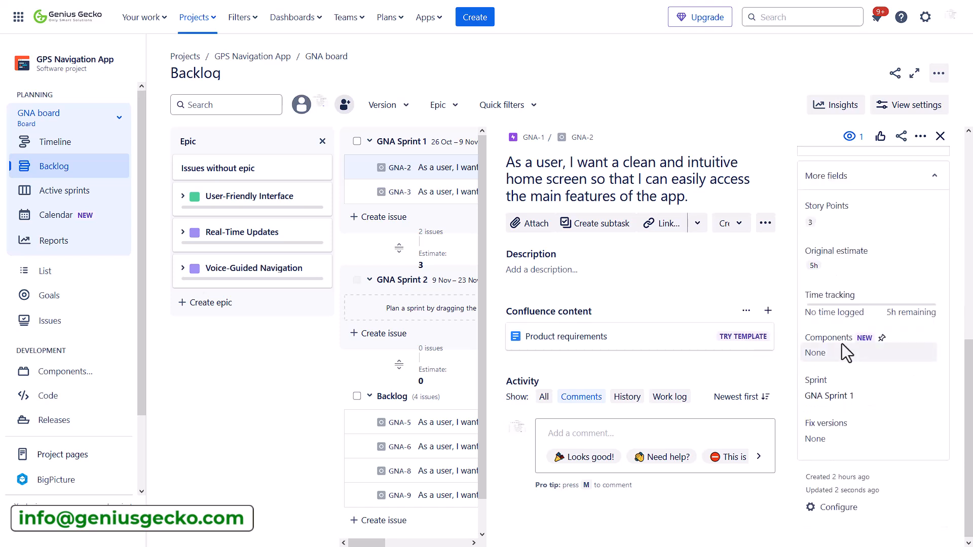
click(831, 310)
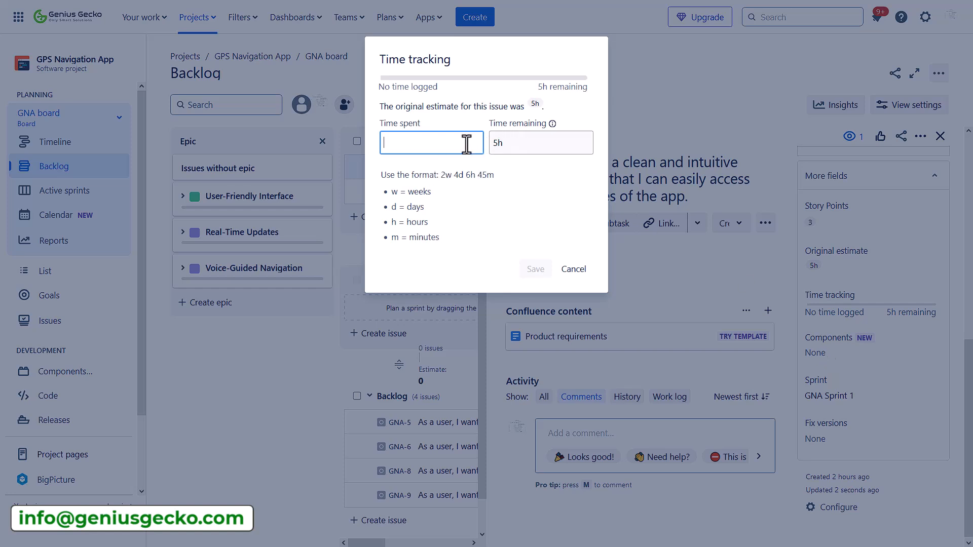
text(2)
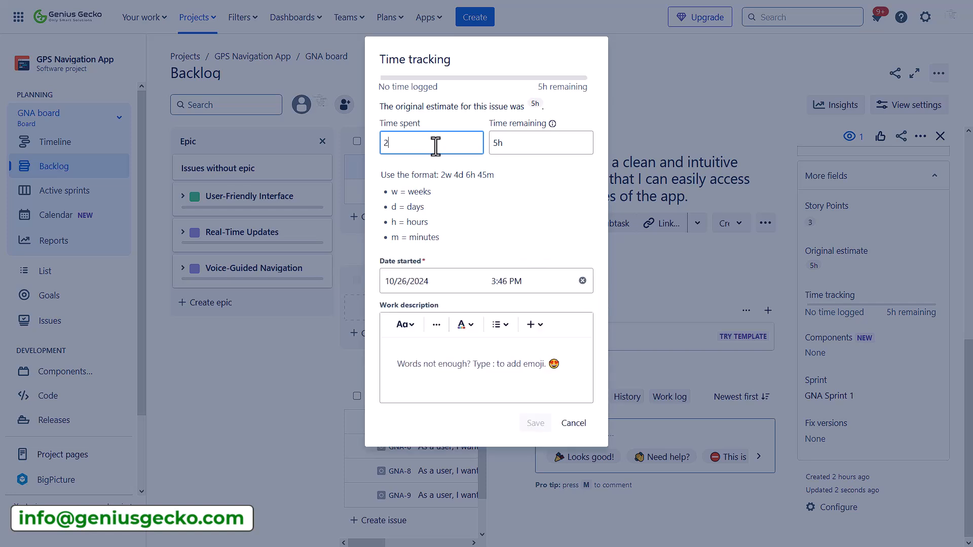
text(h)
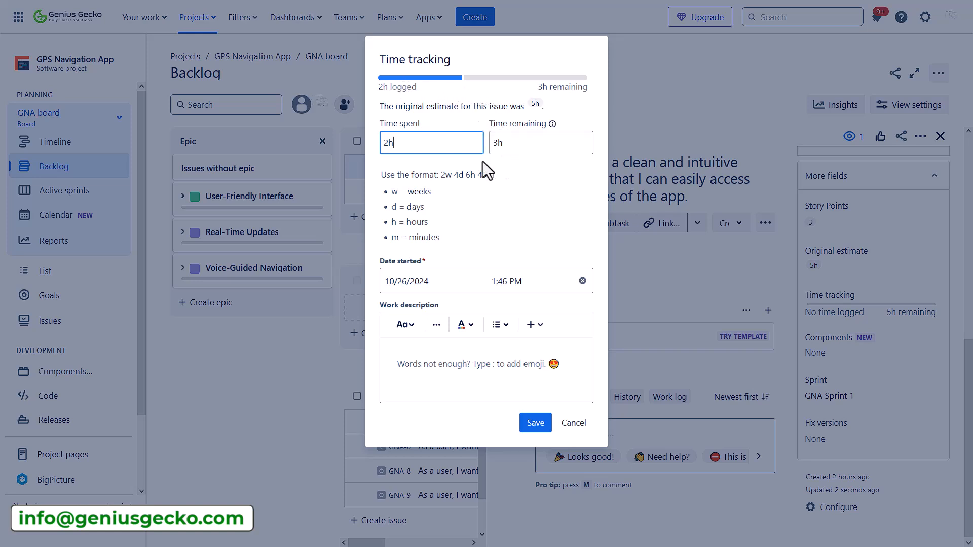
click(536, 422)
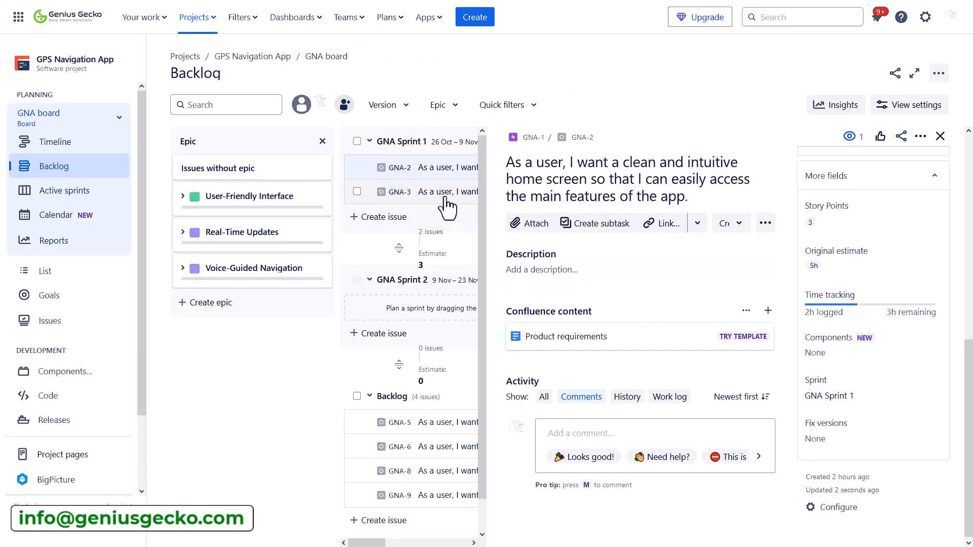
Step: Set the Story Points of story GNA-3, the powerful search functionality, to 2 and close its details
click(437, 195)
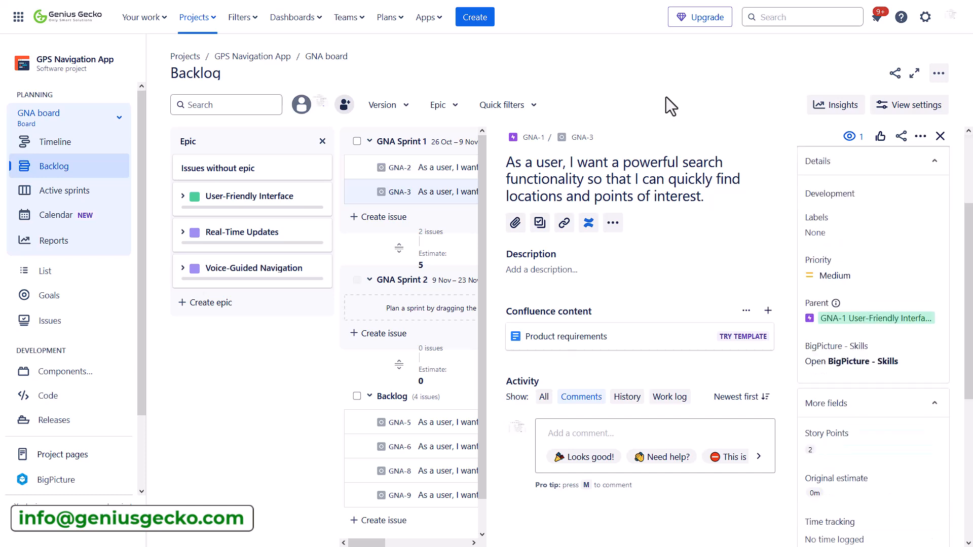
click(940, 136)
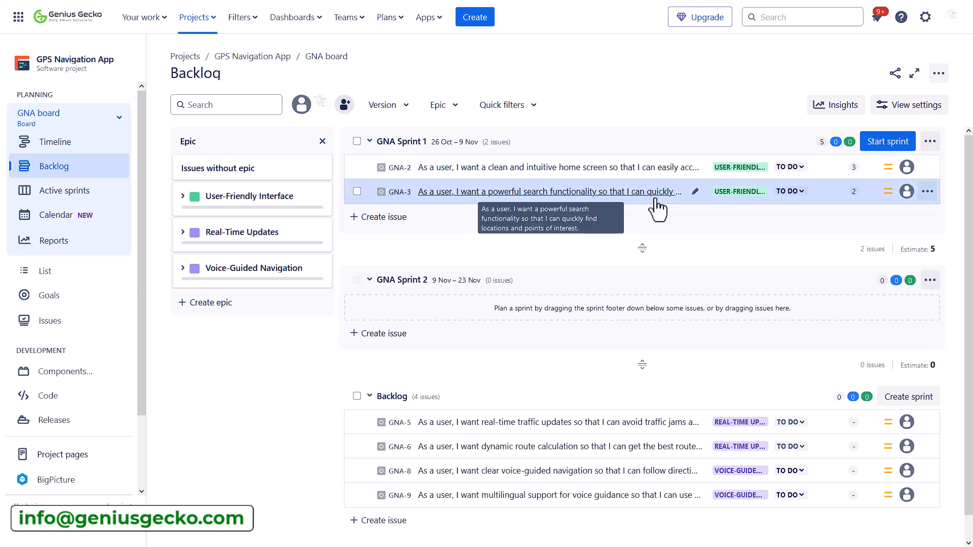
Step: Examine the project's workflow diagram from the status of story GNA-3, then close it
click(880, 195)
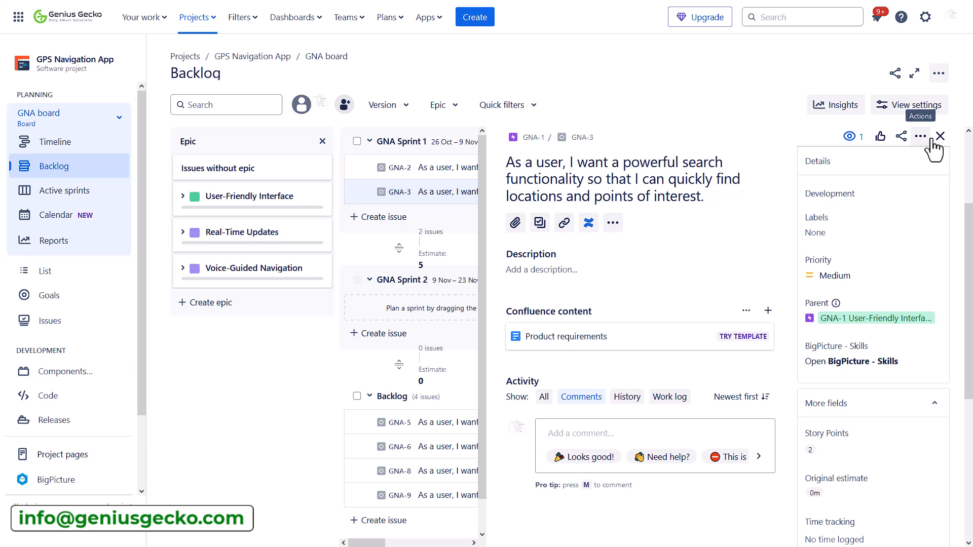
click(821, 165)
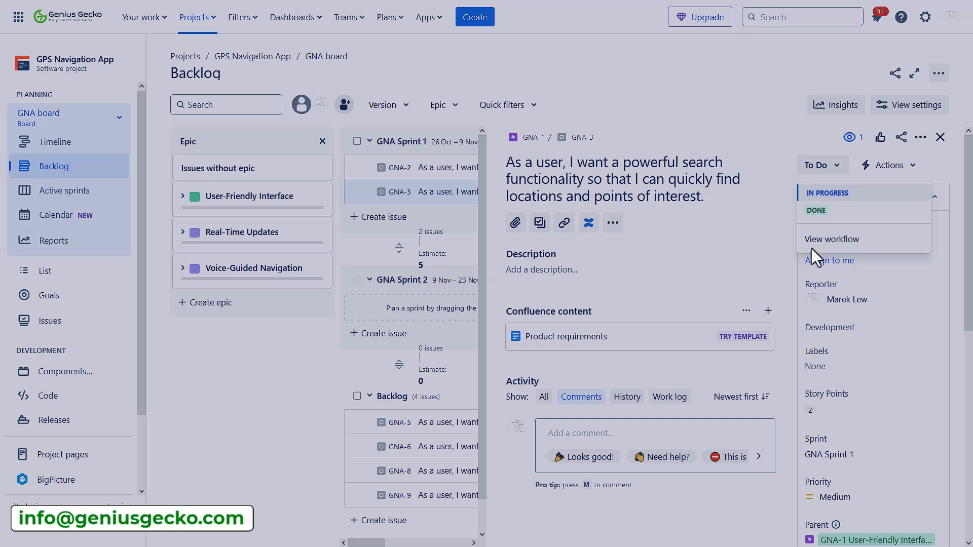
click(823, 243)
mouse_move(506, 254)
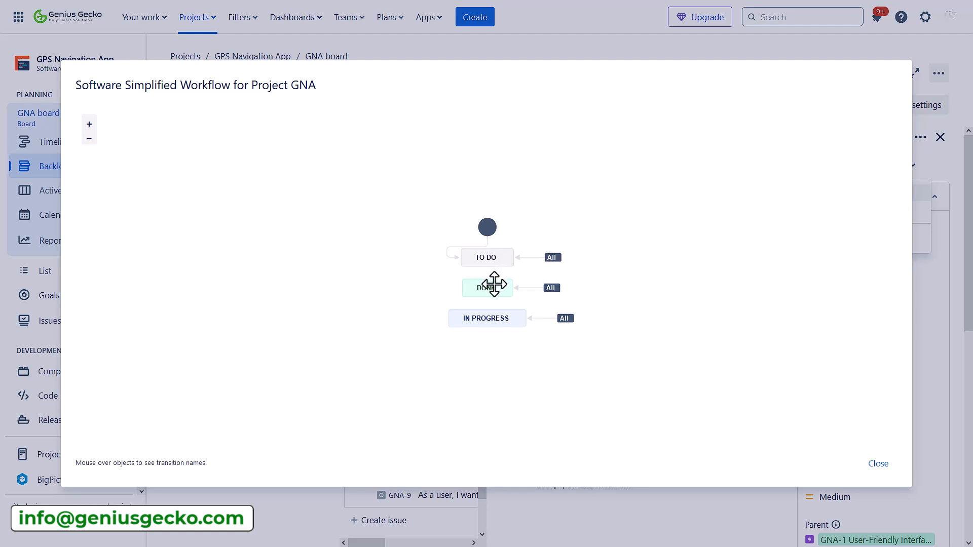
click(876, 466)
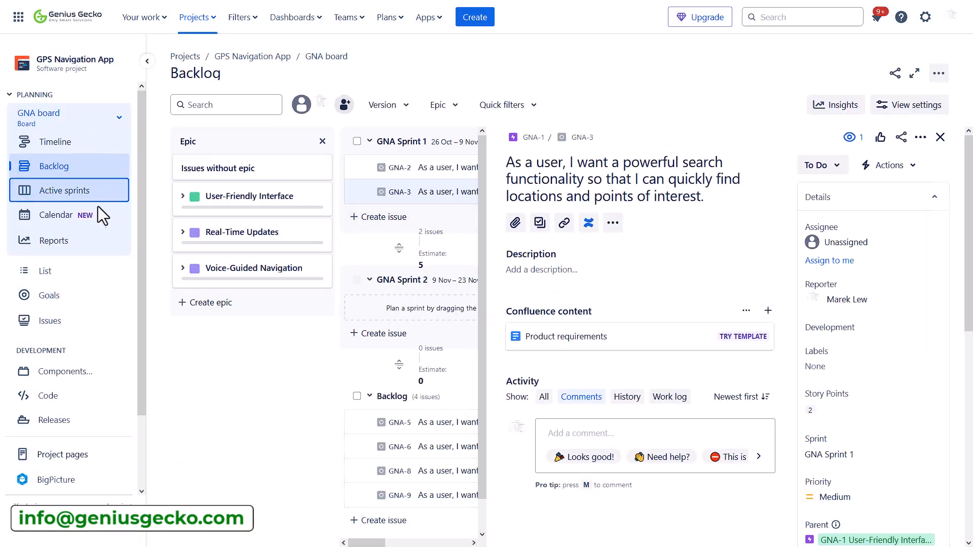
Step: Add a Review column to the GNA active sprints board
click(84, 195)
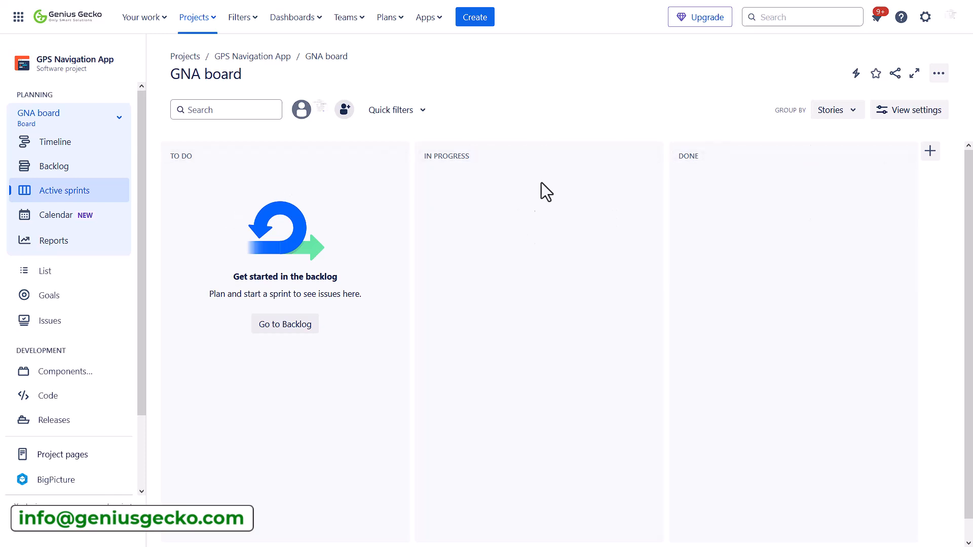
click(930, 151)
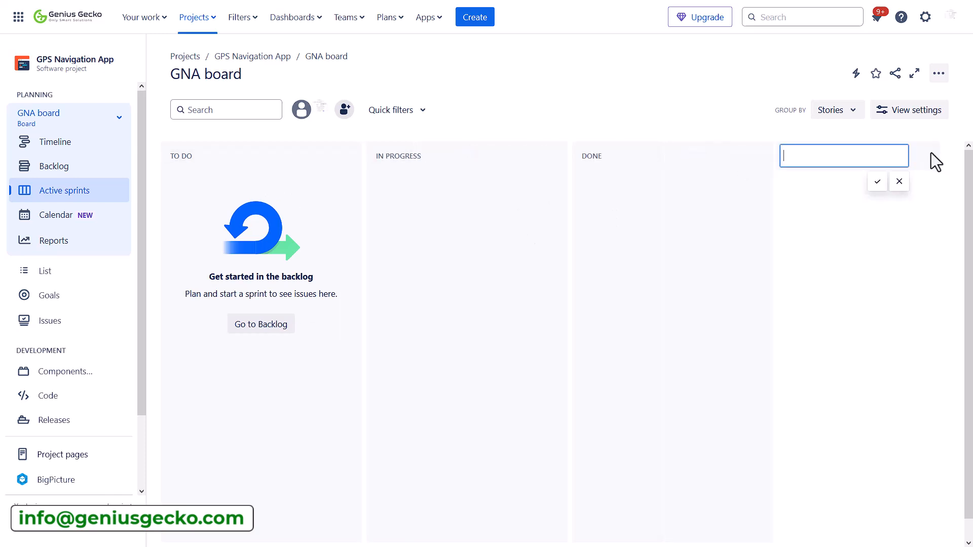
text(Review)
key(Return)
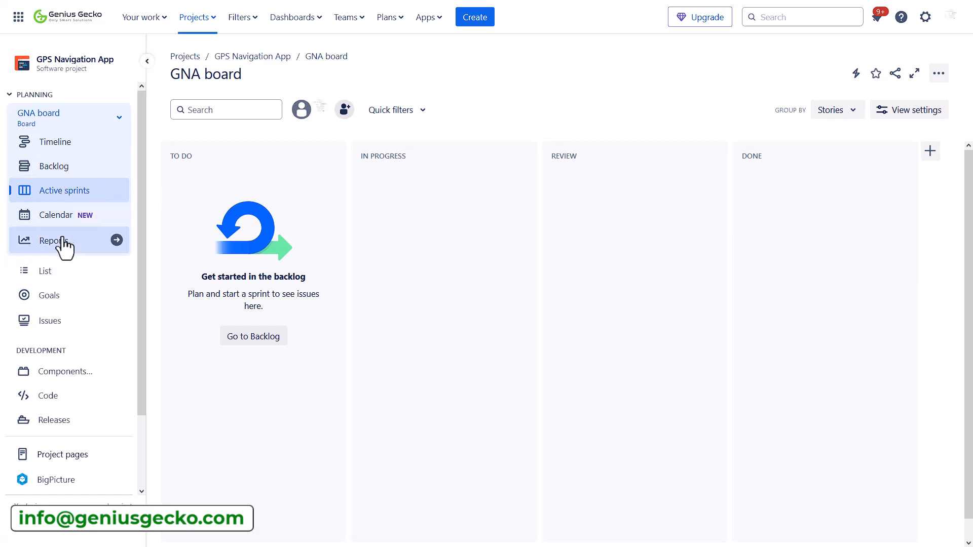
Step: Check the Review status in the project's workflow diagram from story GNA-9 in the project's issues
click(64, 327)
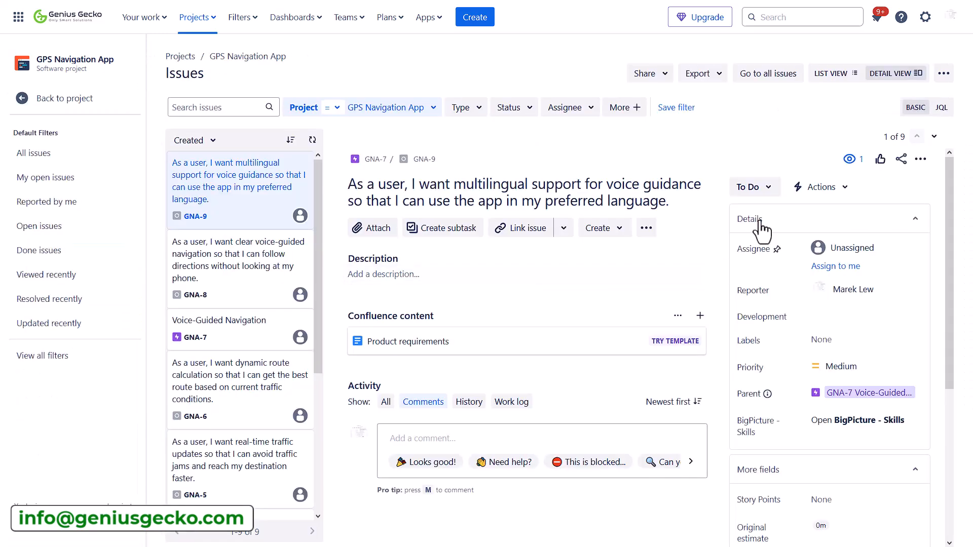
click(755, 187)
click(764, 279)
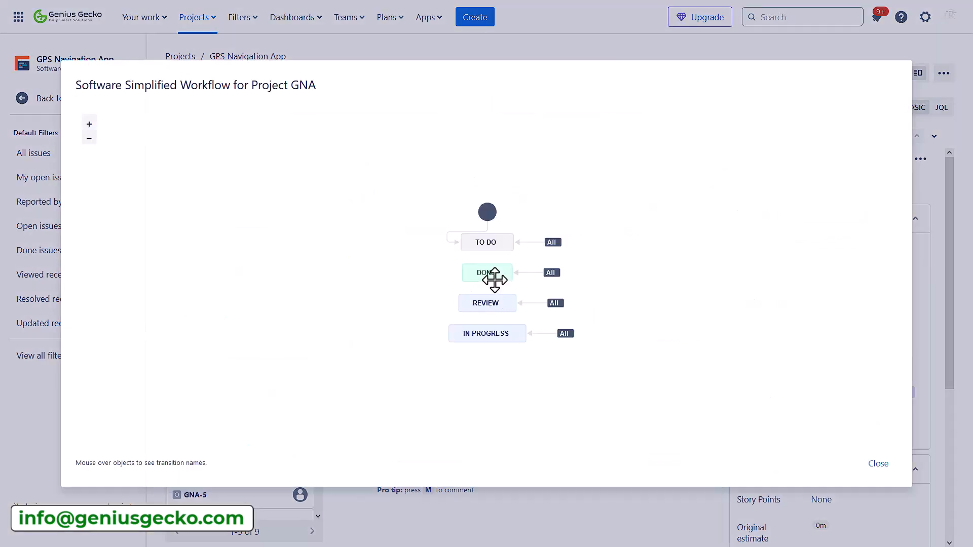
click(868, 463)
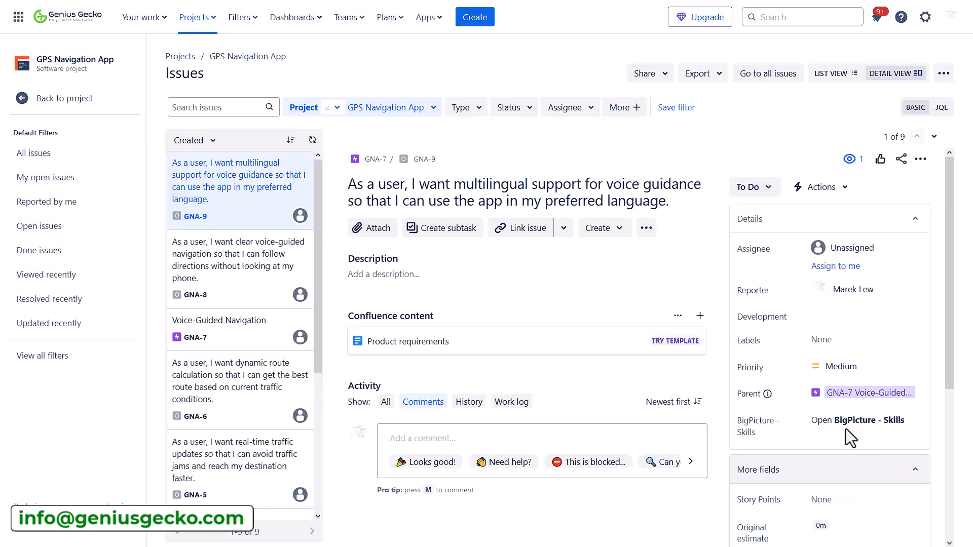
Step: Open the Workflows page in Jira's issue settings and look at the options for adding a workflow
click(925, 18)
click(925, 19)
click(924, 20)
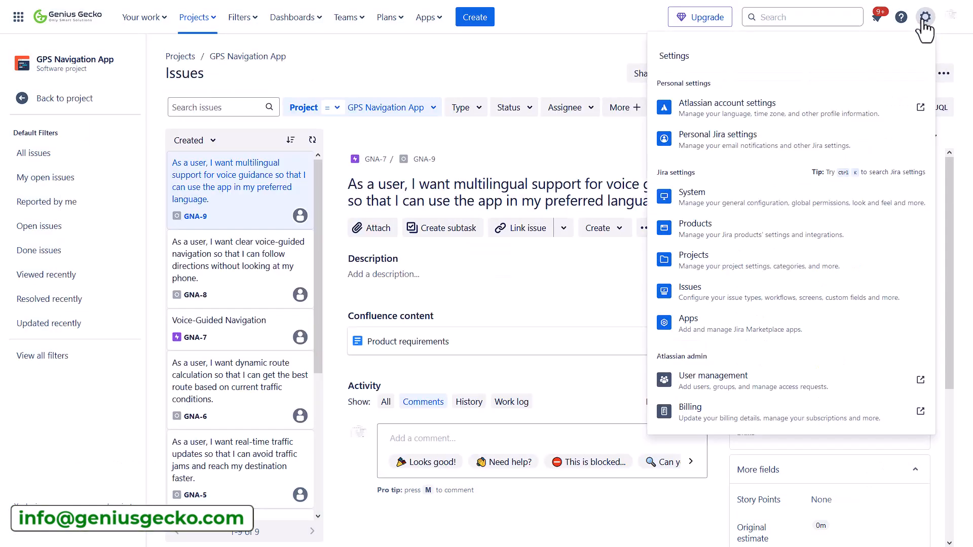
click(923, 23)
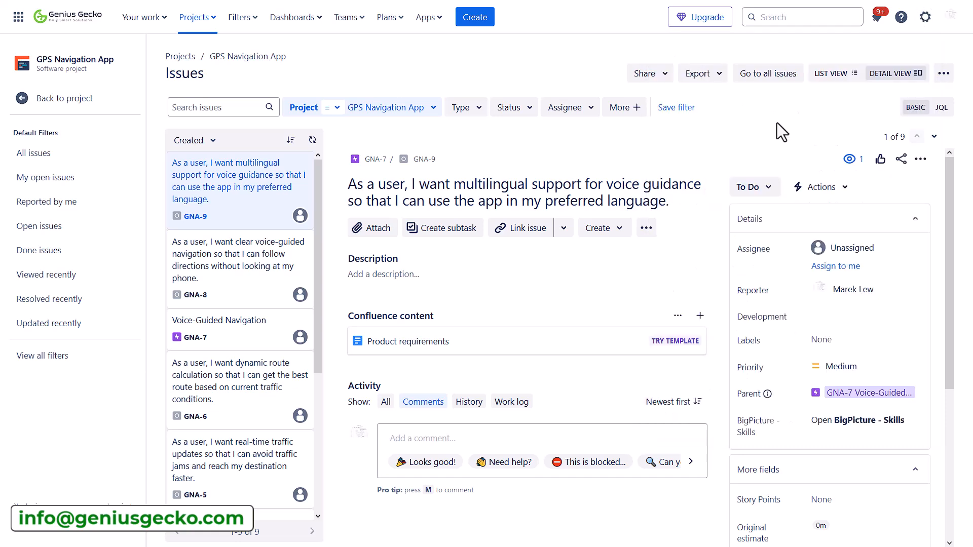
click(925, 18)
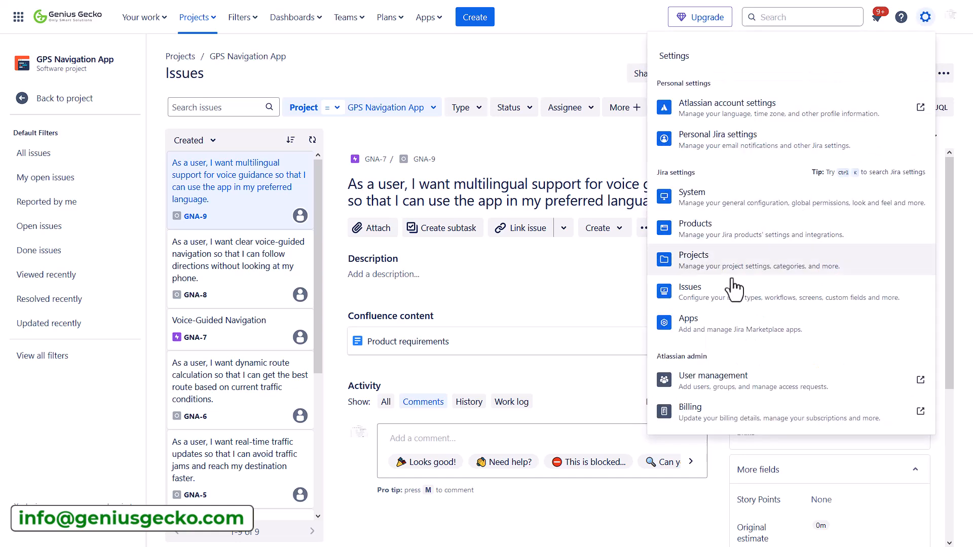
click(710, 303)
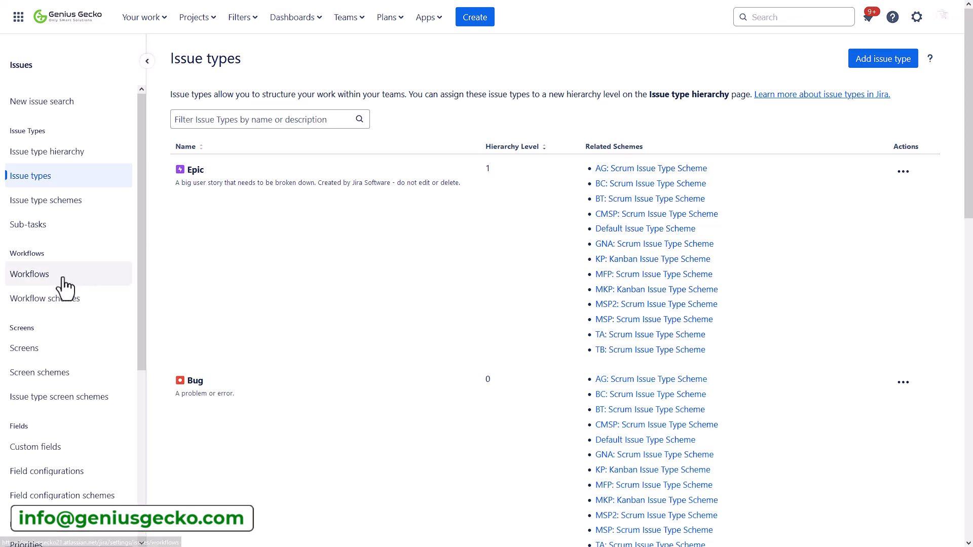
click(61, 276)
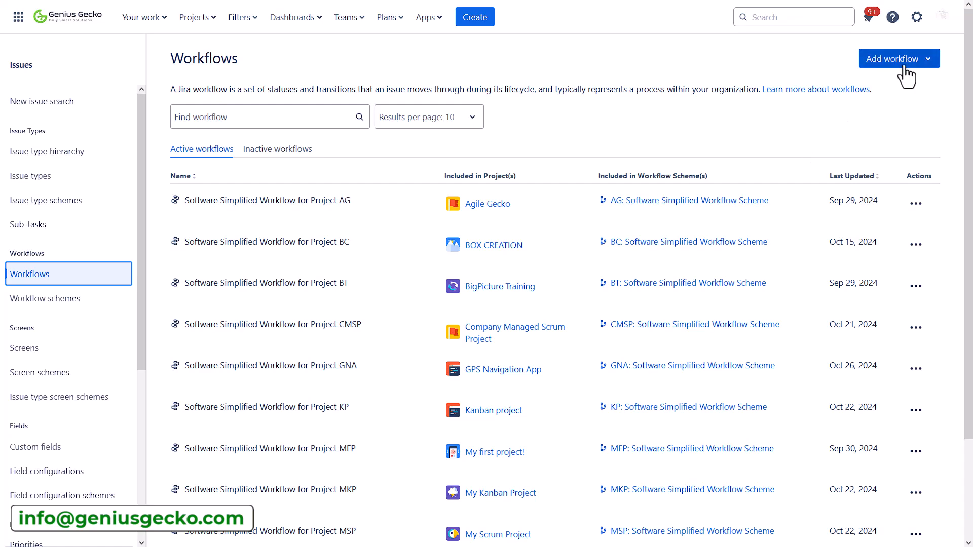
click(928, 65)
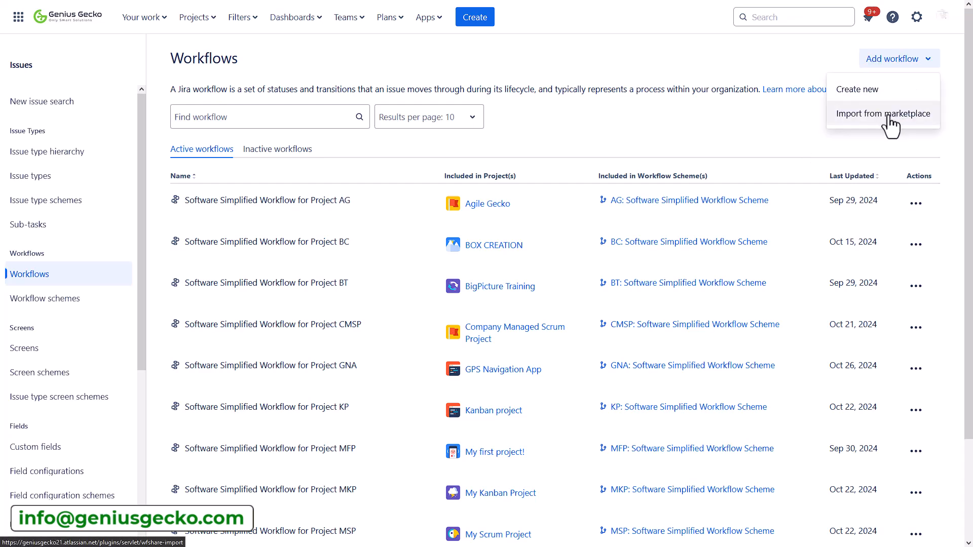
Step: Open the inactive classic default workflow and inspect its Stop Progress transition and In Progress status
click(301, 152)
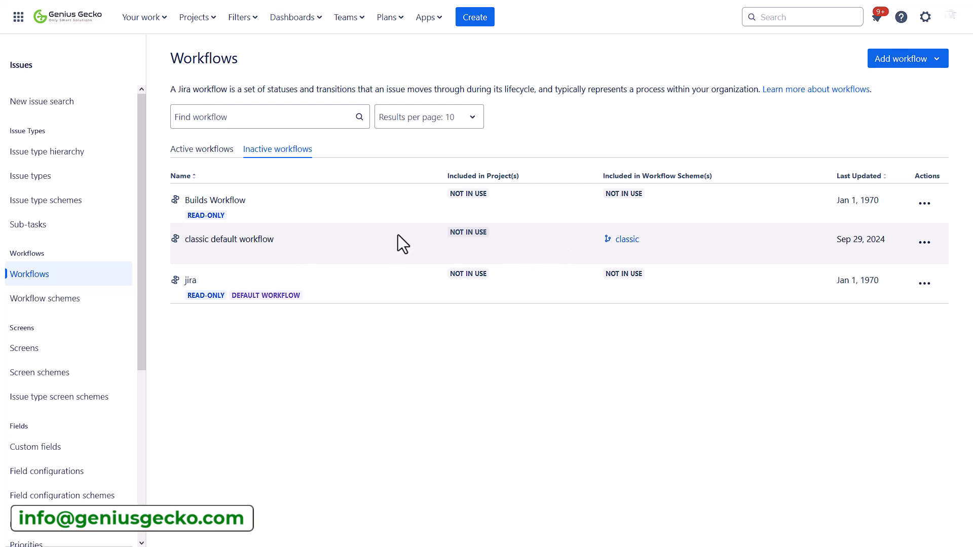
click(542, 239)
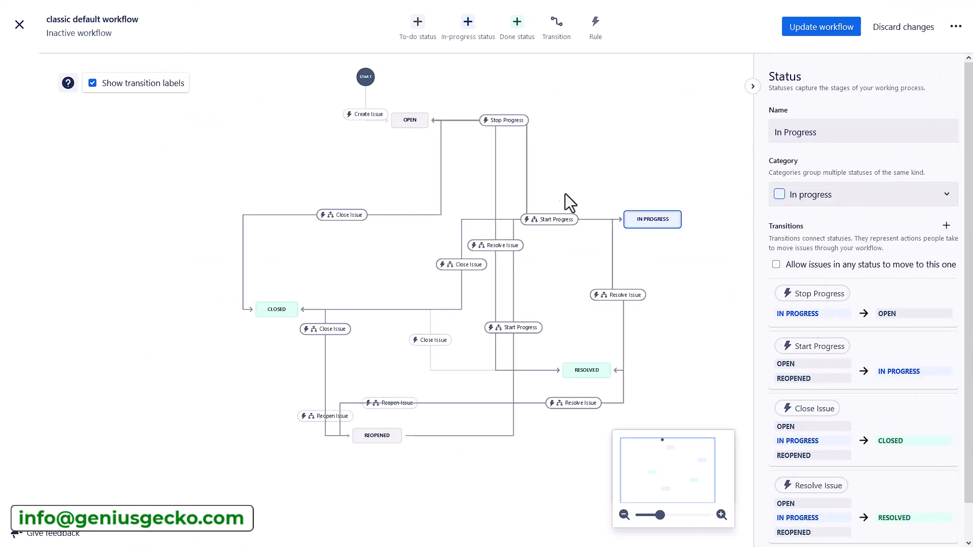
click(497, 117)
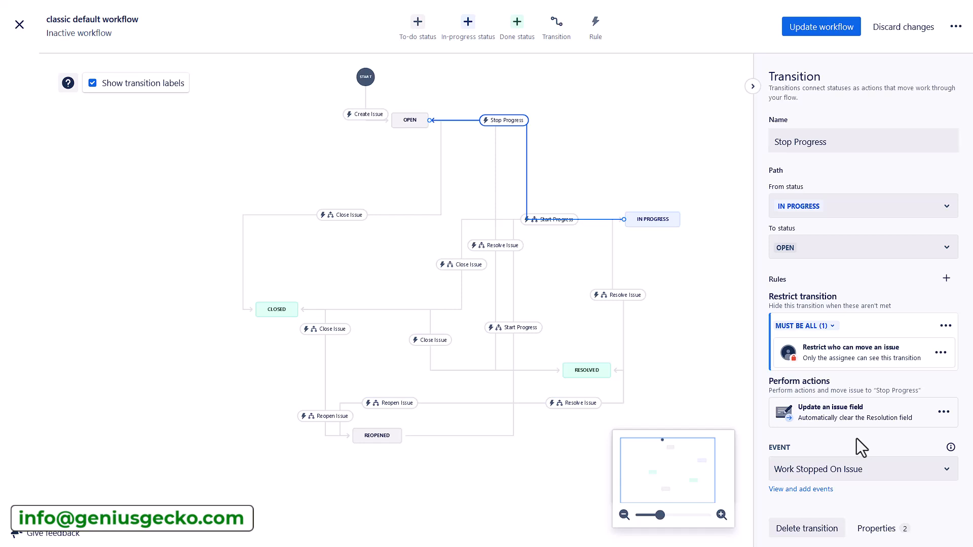
click(646, 219)
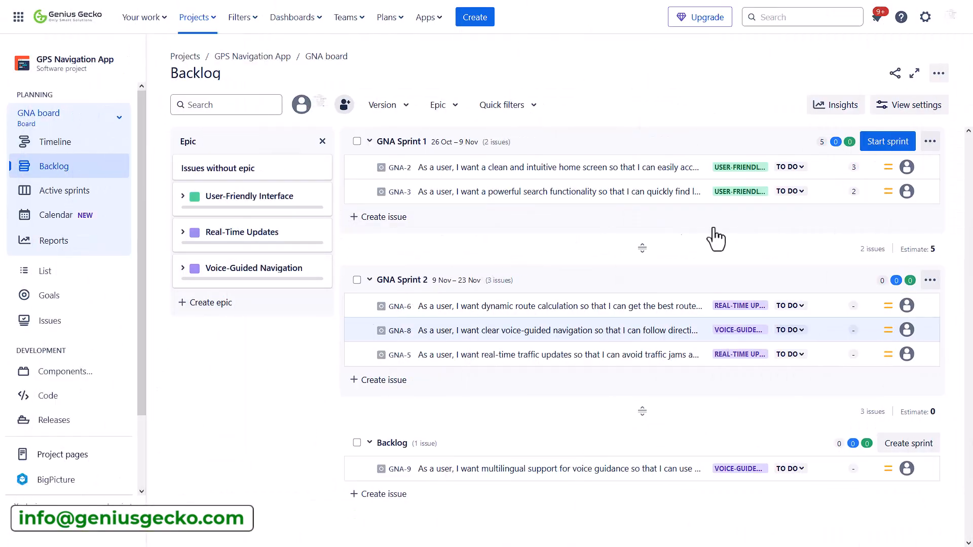
Step: Start GNA Sprint 1 with a duration of 2 weeks
click(873, 145)
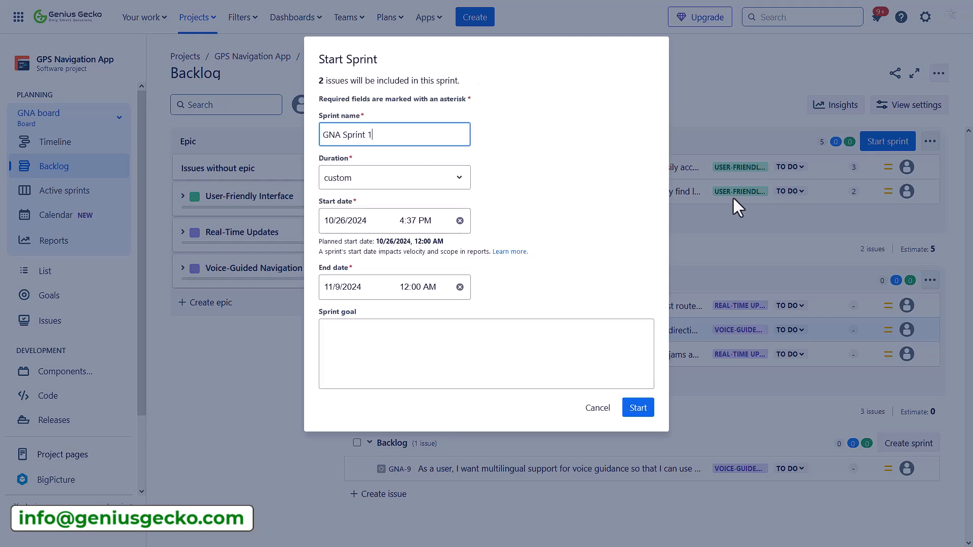
click(411, 181)
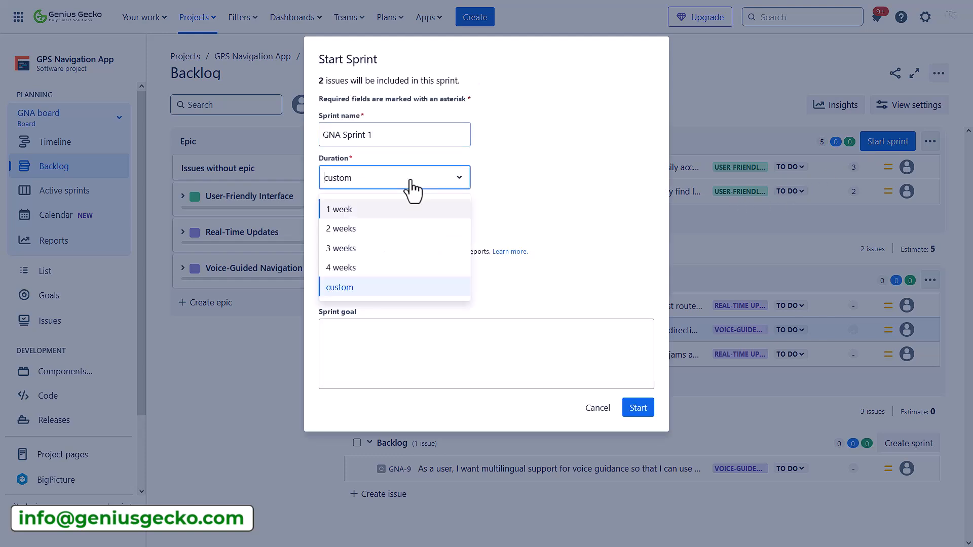
click(387, 231)
click(634, 411)
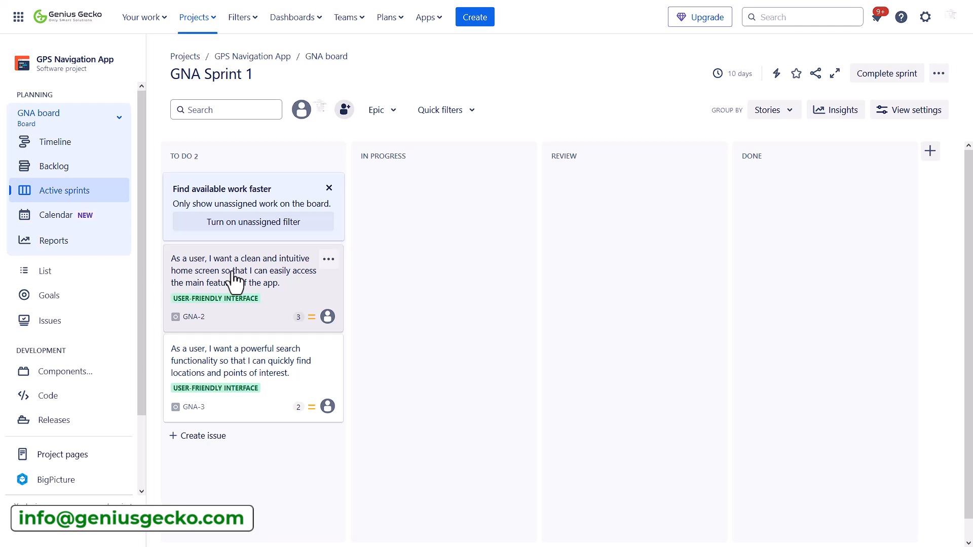
Step: Move story GNA-2 through In Progress to Done and story GNA-3 straight to Done on the GNA Sprint 1 board
drag(234, 275, 427, 223)
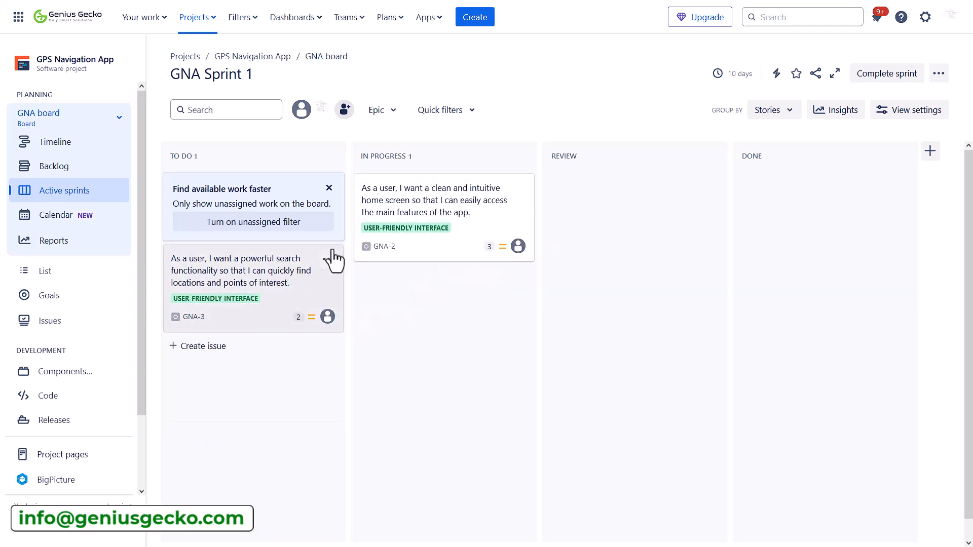
drag(416, 206, 764, 187)
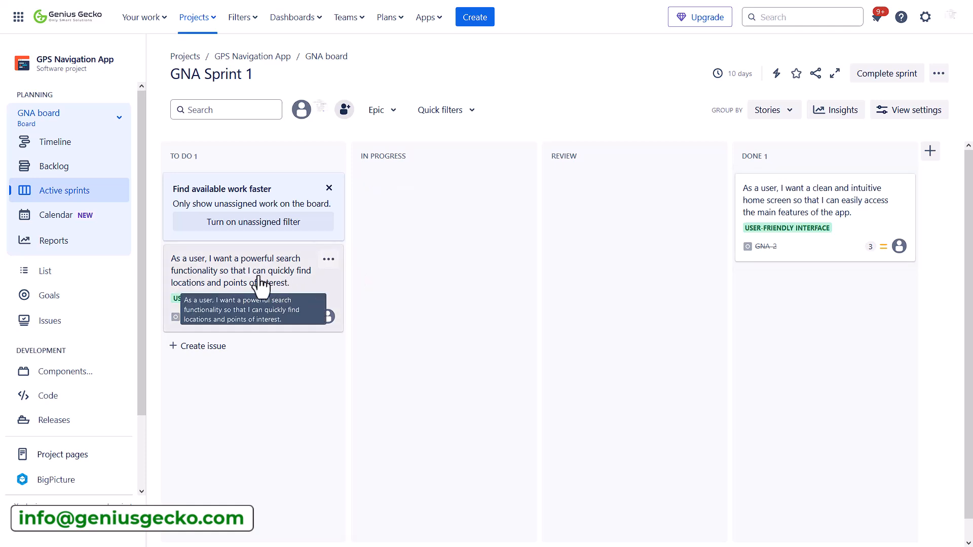
drag(261, 284, 767, 288)
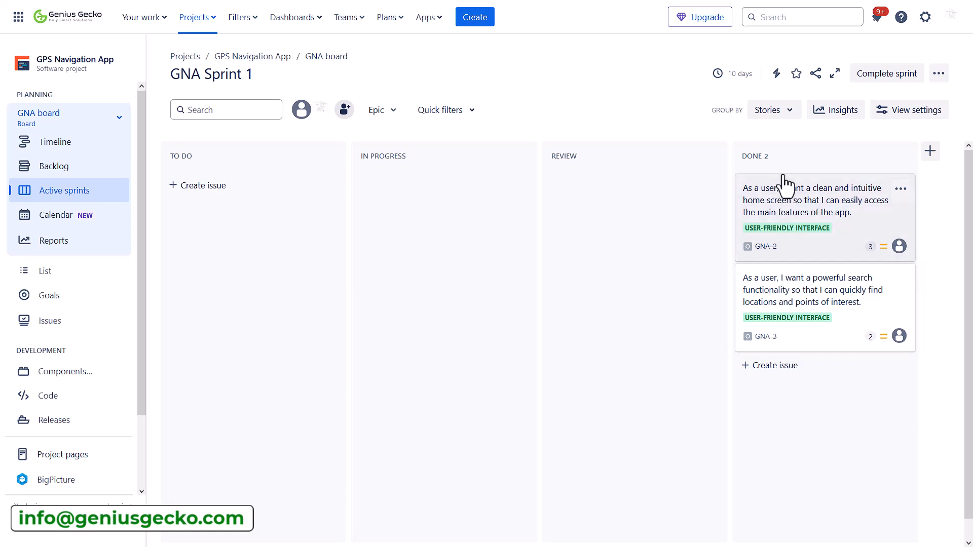
Step: Group the sprint board by assignee, by epic and finally by projects
click(770, 110)
click(768, 163)
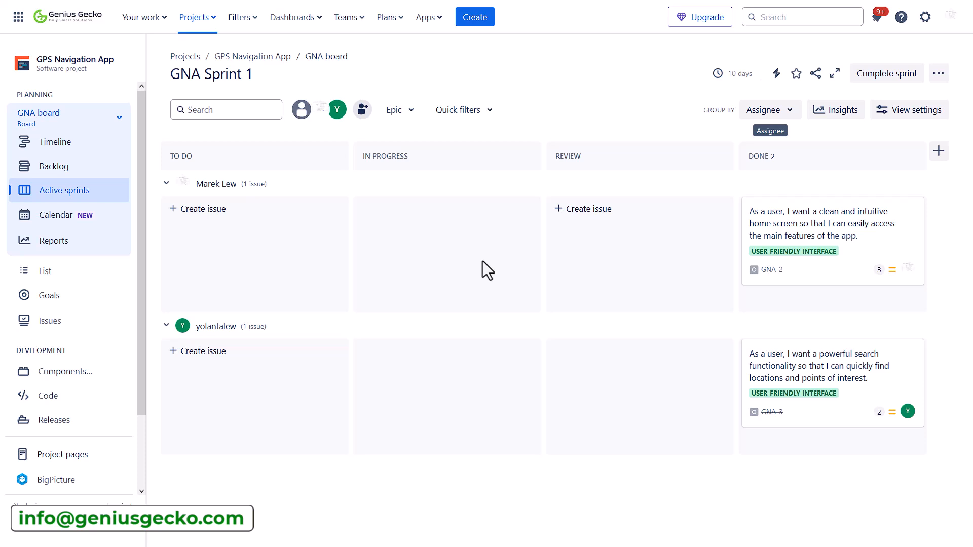
click(780, 111)
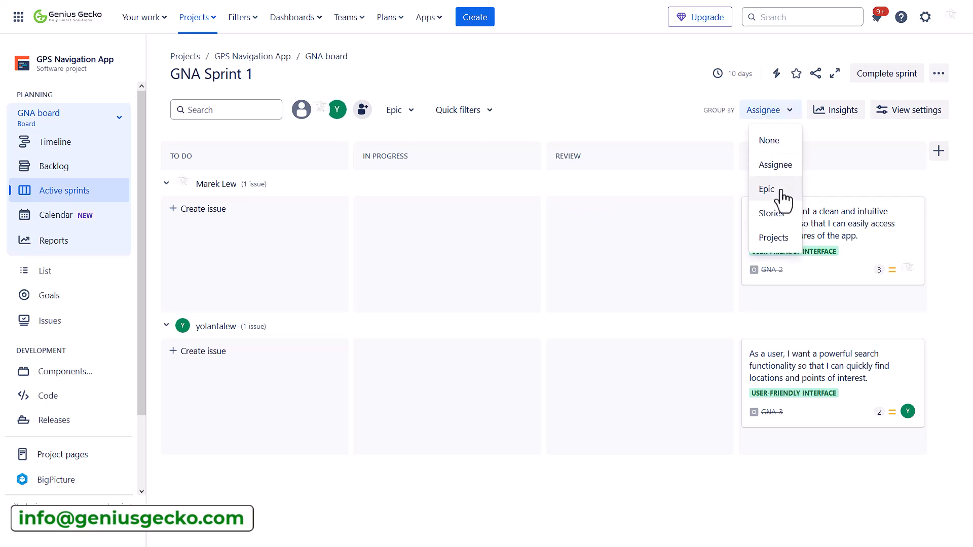
click(780, 196)
click(789, 113)
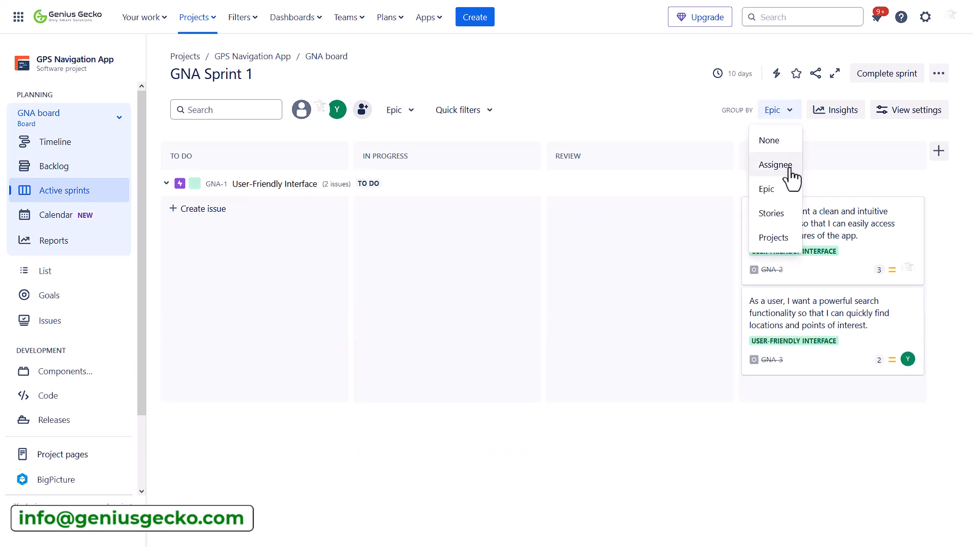
click(774, 237)
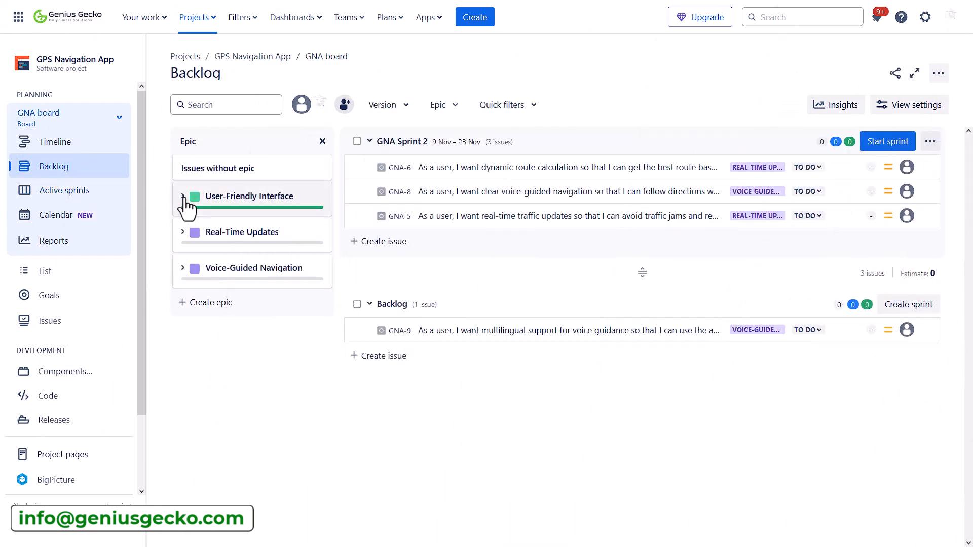
Step: Check the progress of the User-Friendly Interface epic in the backlog and open its details with the child issues
click(184, 198)
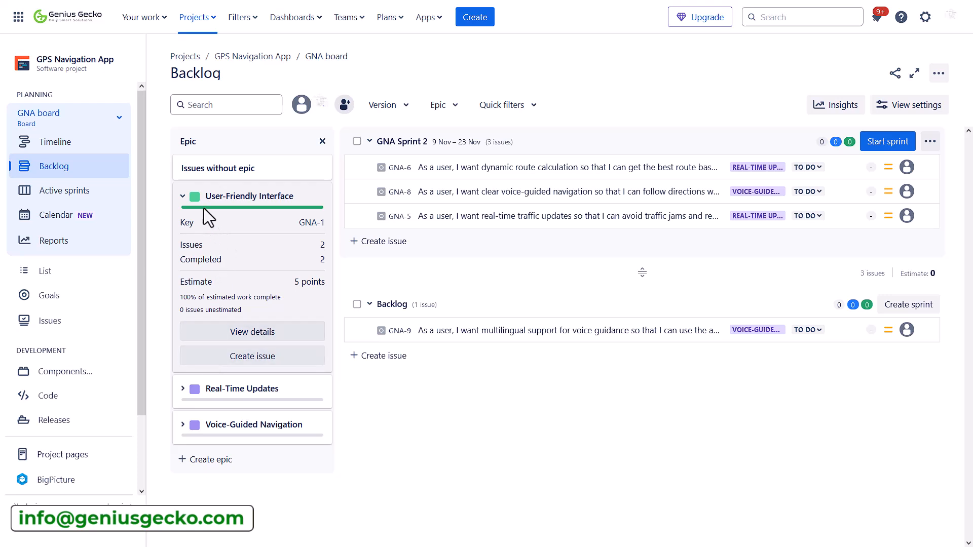
click(301, 227)
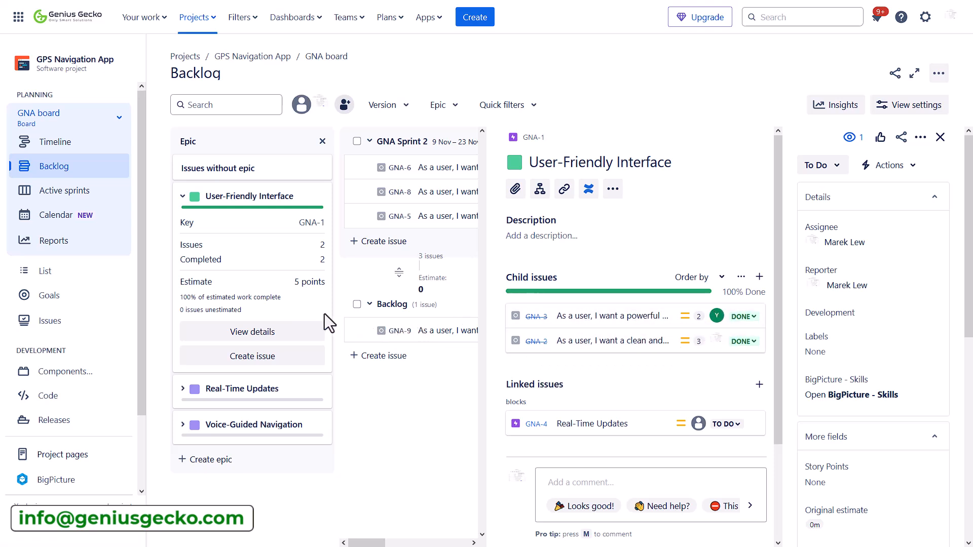
Step: Expand User-Friendly Interface, GNA-3 and Real-Time Updates in the project's list view, and look at the assignee options of GNA-11
click(55, 273)
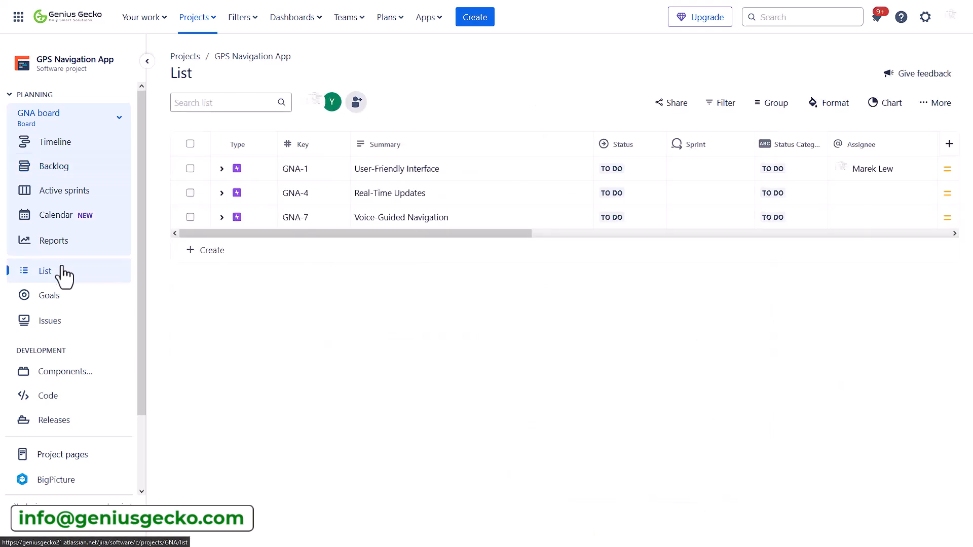
click(222, 169)
click(236, 193)
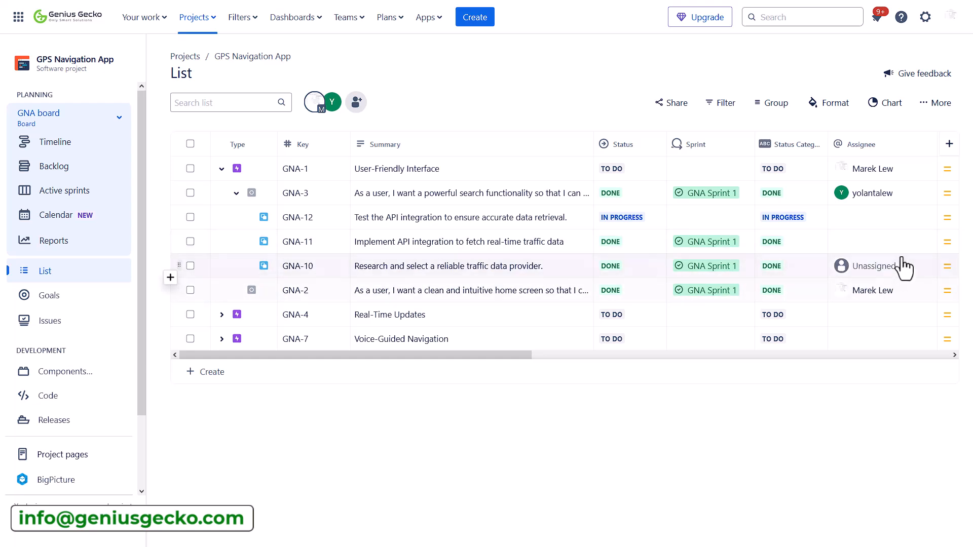
click(878, 244)
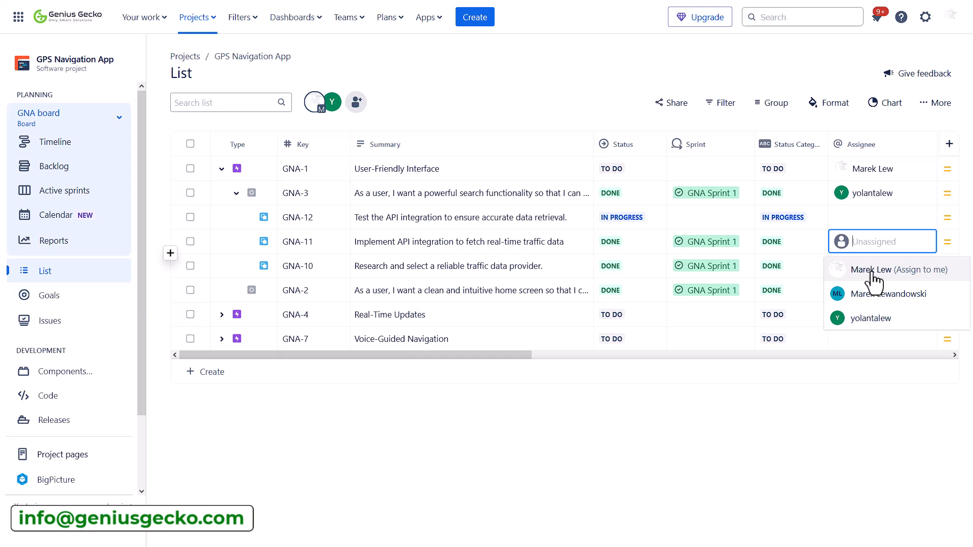
click(222, 314)
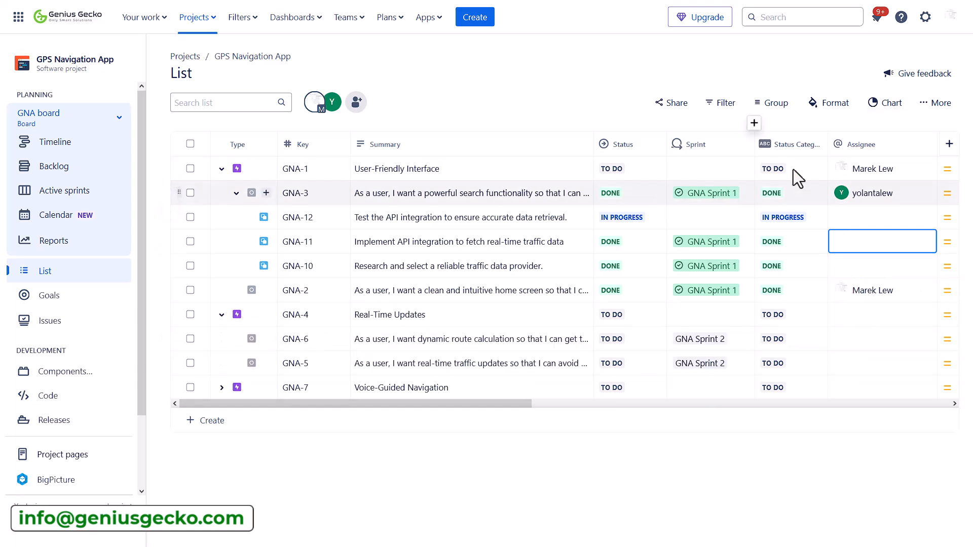
Step: View the issue list as a chart by status, by assignee and by issue type
click(884, 107)
click(884, 132)
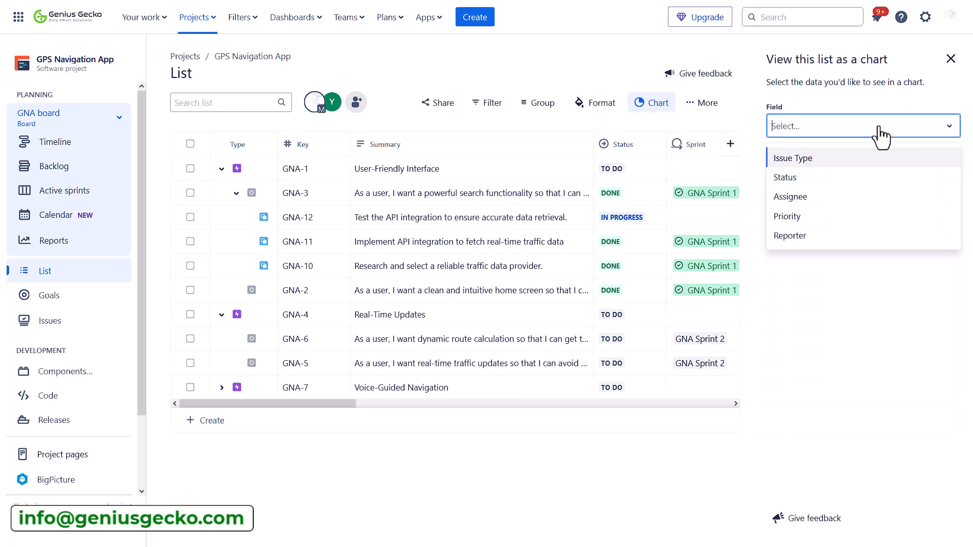
click(808, 180)
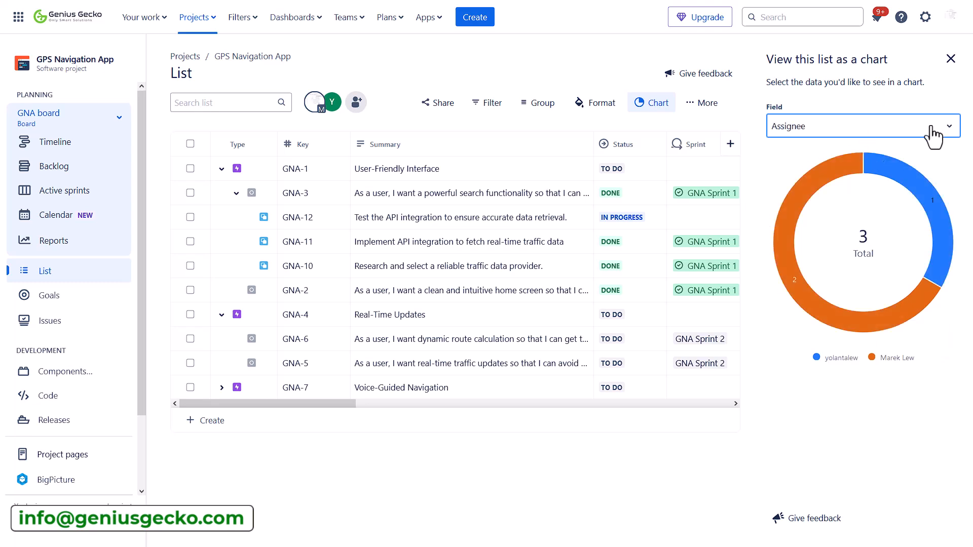
click(791, 127)
click(805, 161)
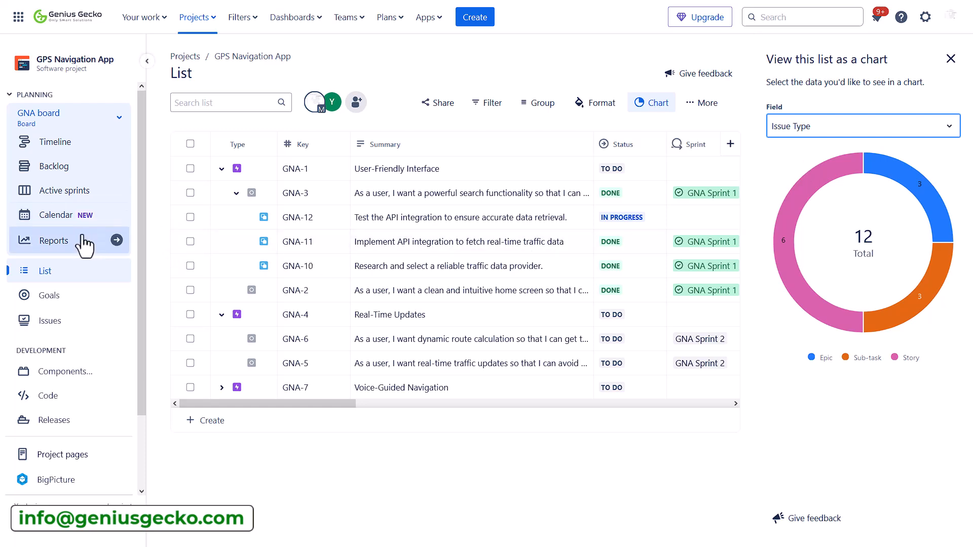
Step: Open the project's reports overview and look through the available agile reports
click(99, 244)
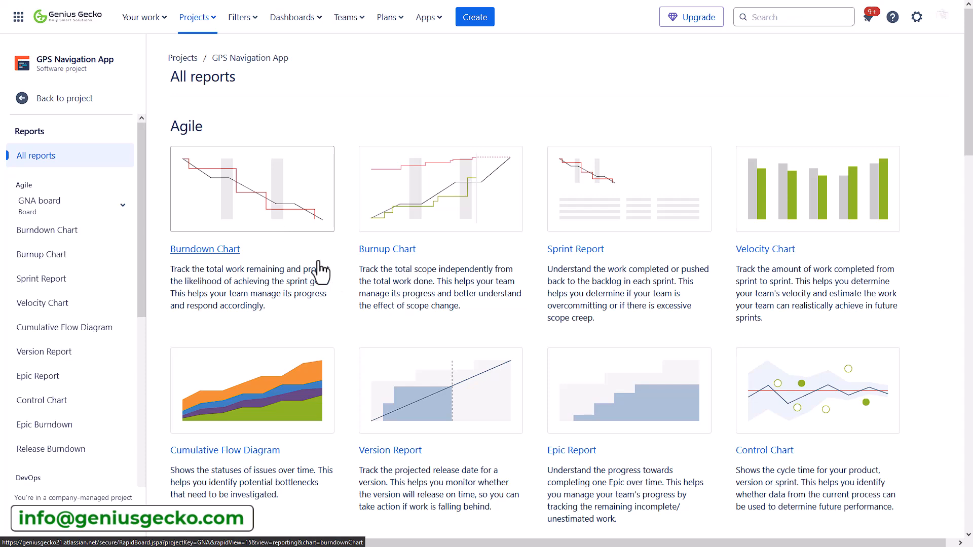
scroll(343, 268, down, 3)
scroll(343, 267, up, 1)
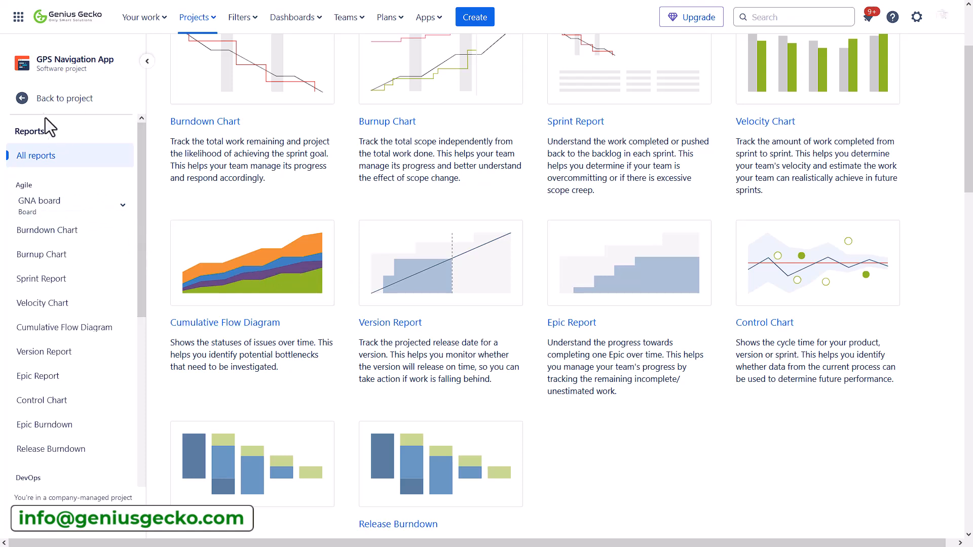
click(22, 98)
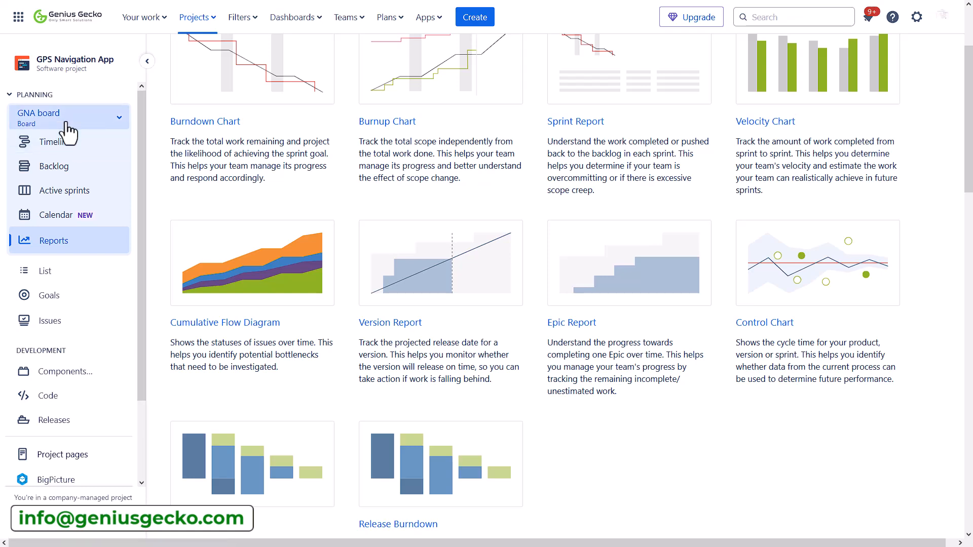
scroll(81, 142, up, 2)
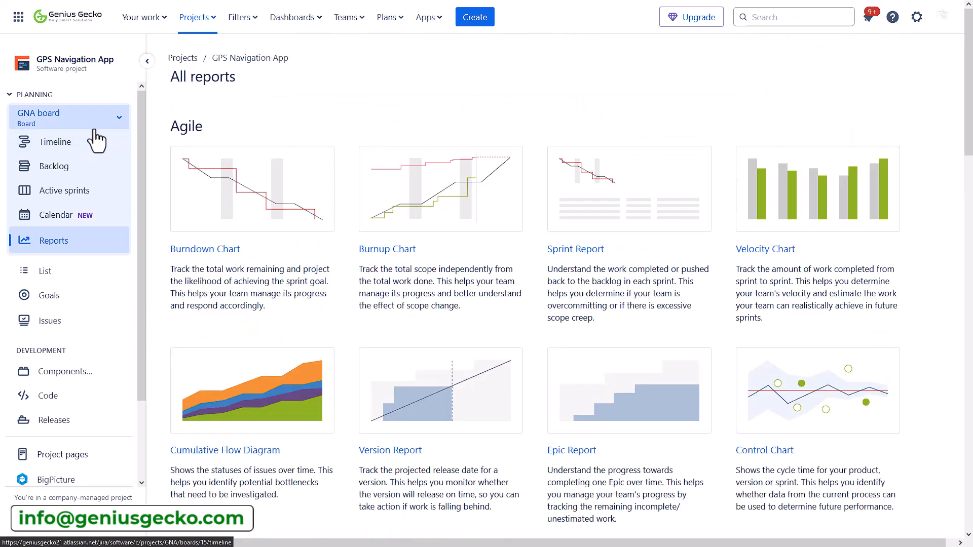
Step: Add Company Managed Scrum Project and My Scrum Project 2 to the GNA board's filter query from the board settings and save the filter
click(55, 168)
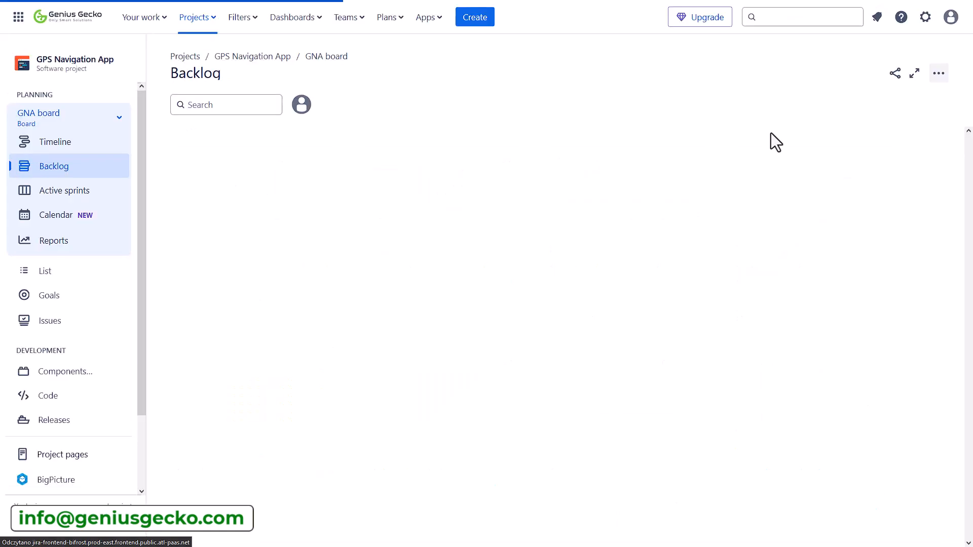
click(938, 74)
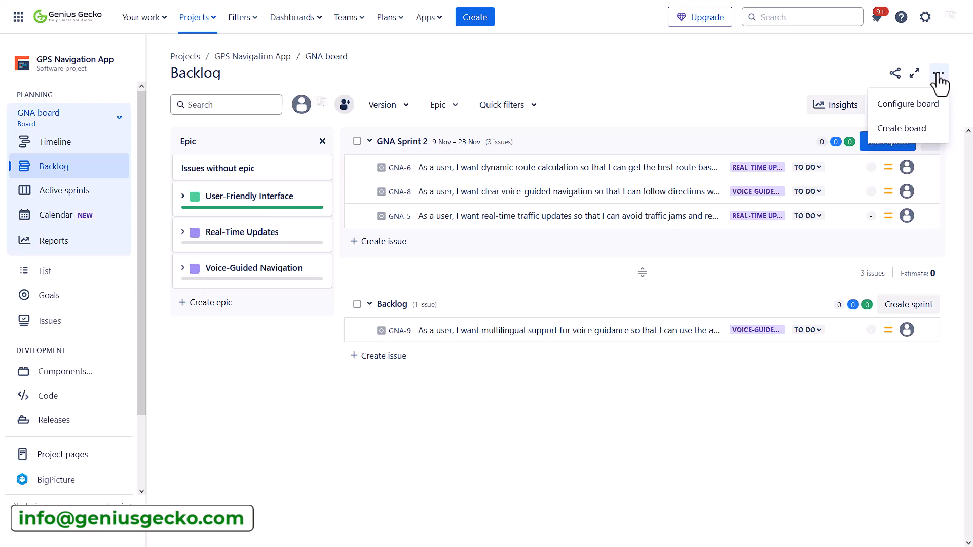
click(908, 104)
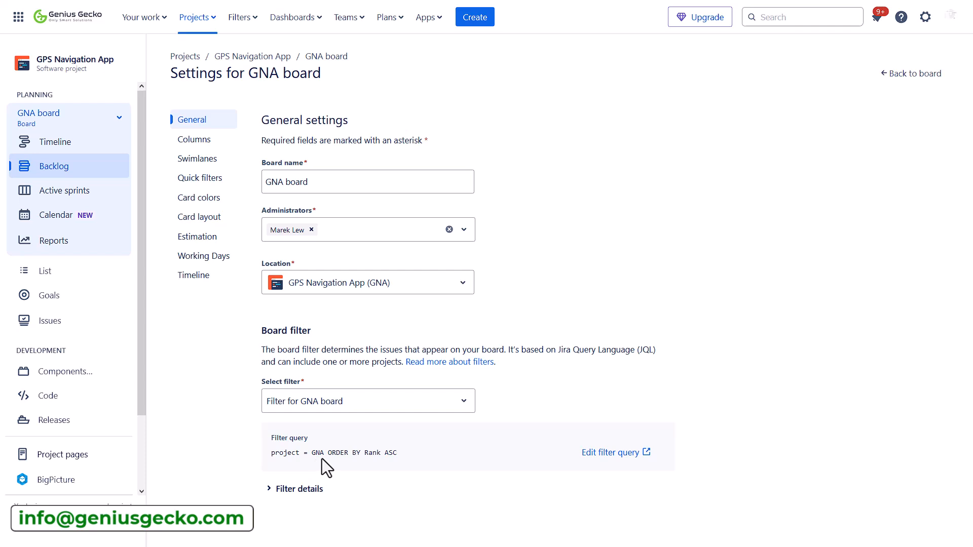
click(614, 455)
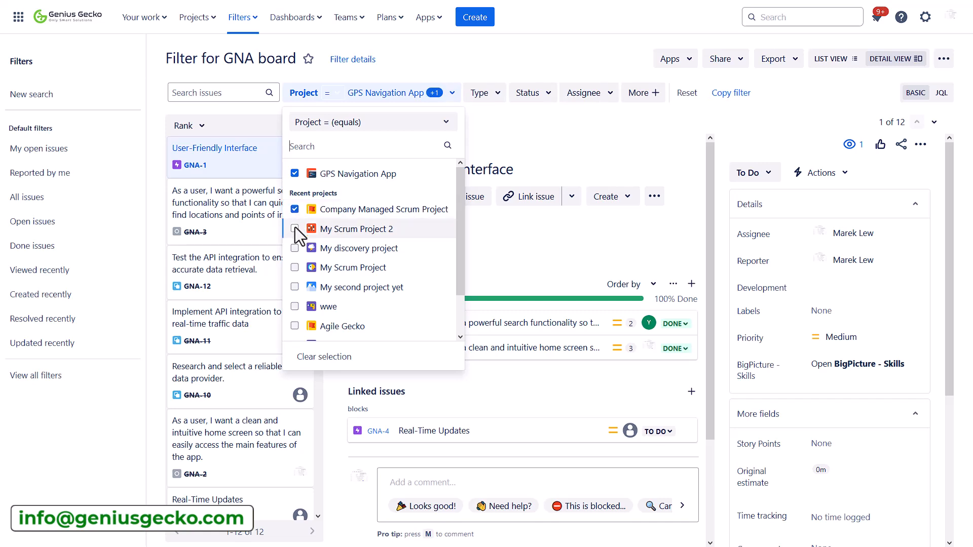
click(295, 229)
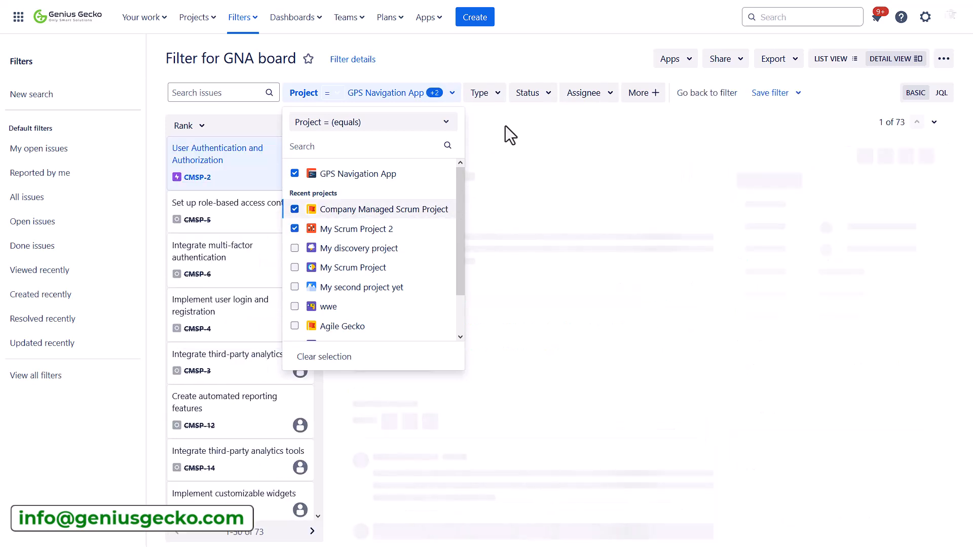
click(506, 126)
click(779, 92)
click(779, 124)
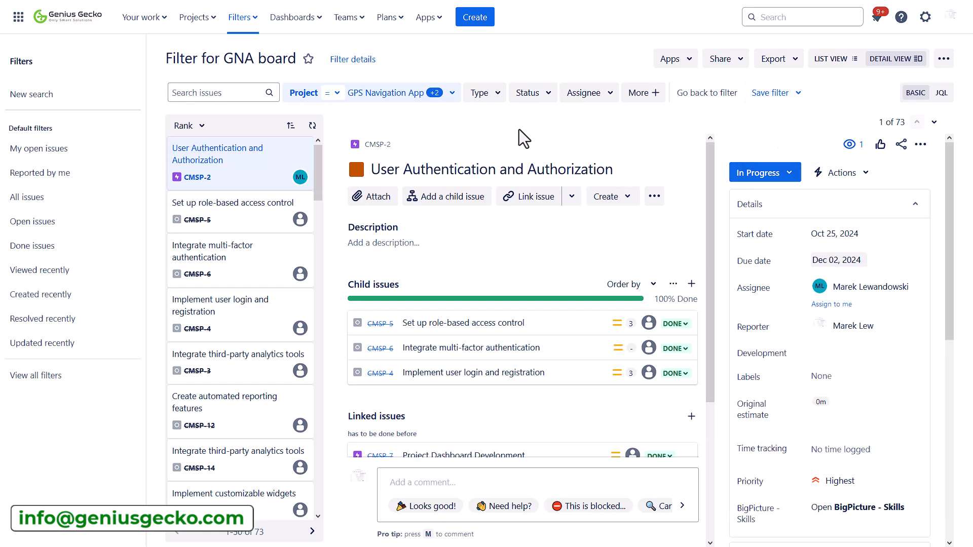
Step: Return to the GPS Navigation App project and review its active sprints, backlog and timeline with the extended filter
click(196, 17)
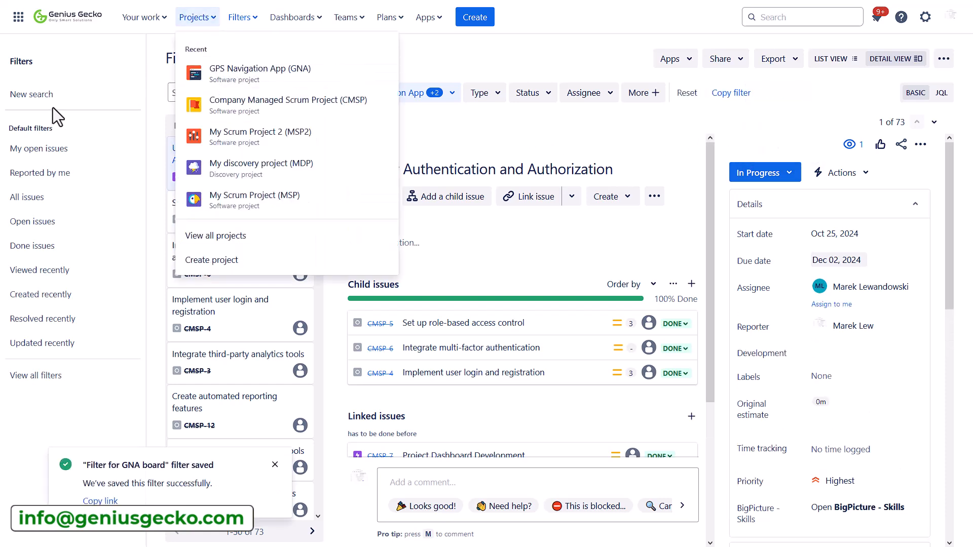
click(207, 79)
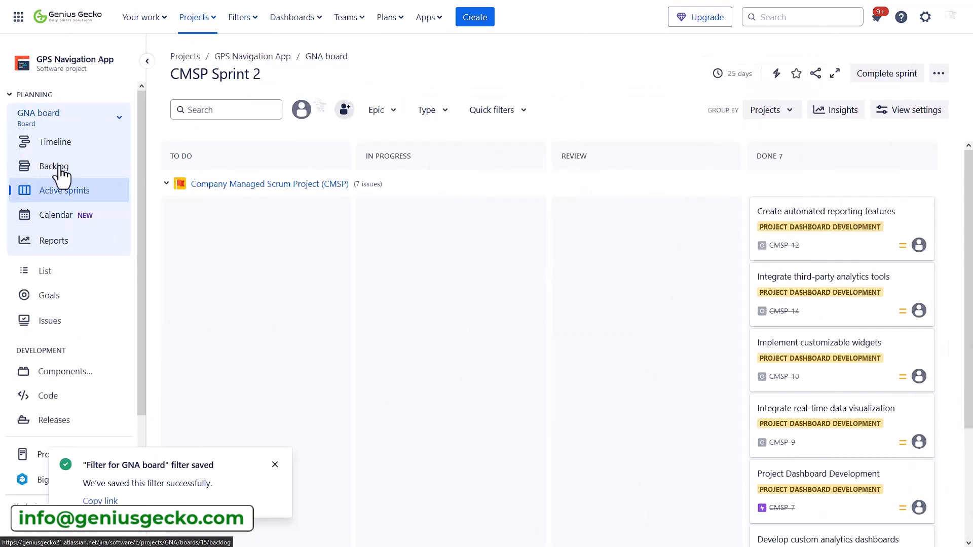
click(59, 169)
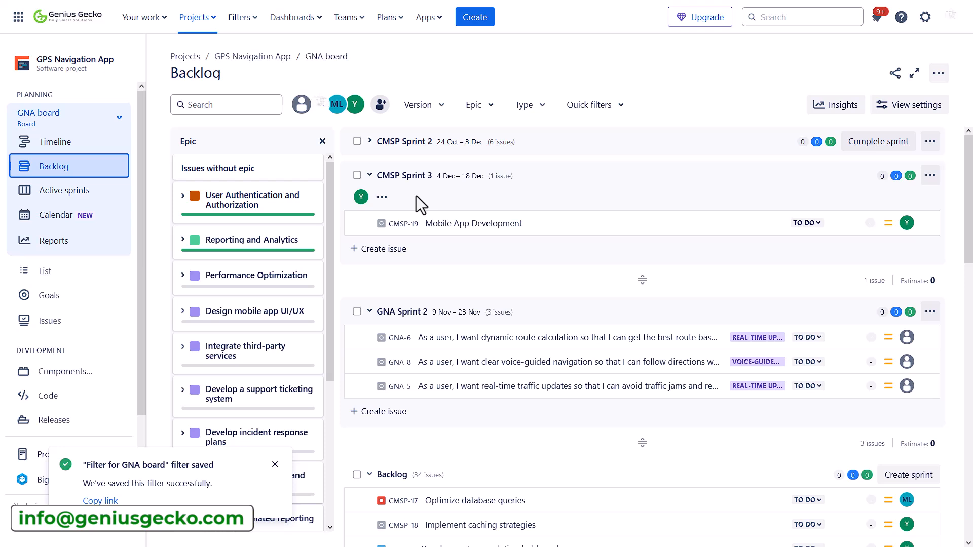
click(43, 144)
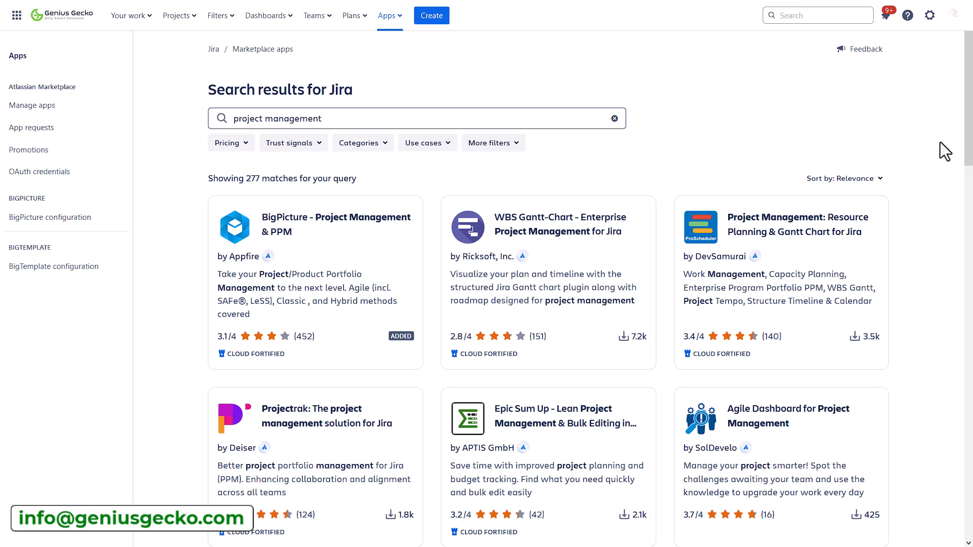
Step: Browse the Marketplace apps found for project management and read the overview of BigPicture - Project Management & PPM
scroll(968, 114, down, 1)
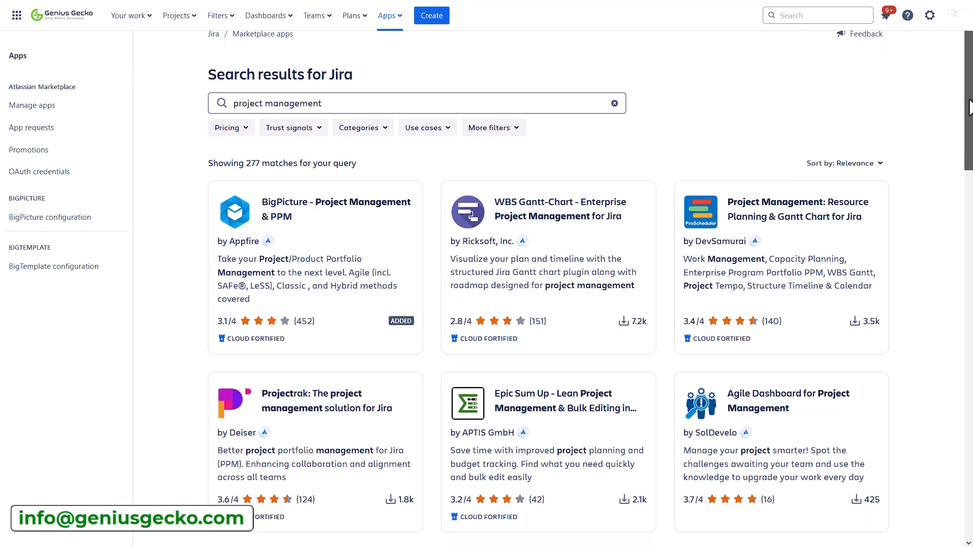
drag(971, 116, 971, 219)
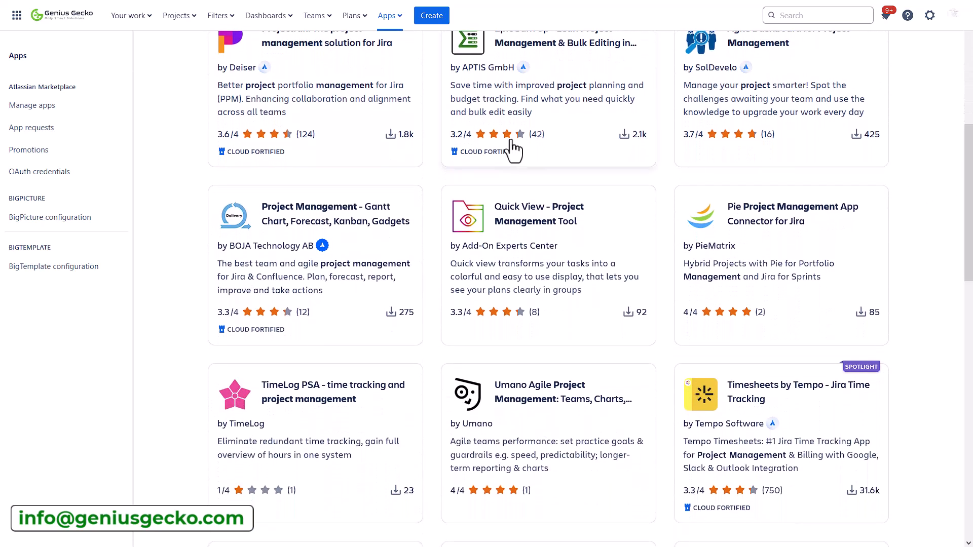
scroll(355, 178, up, 8)
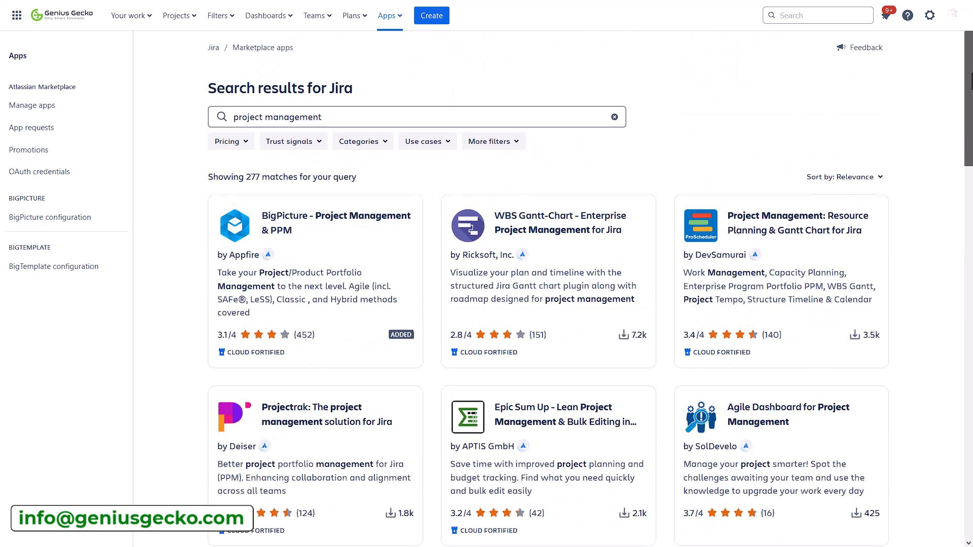
click(339, 245)
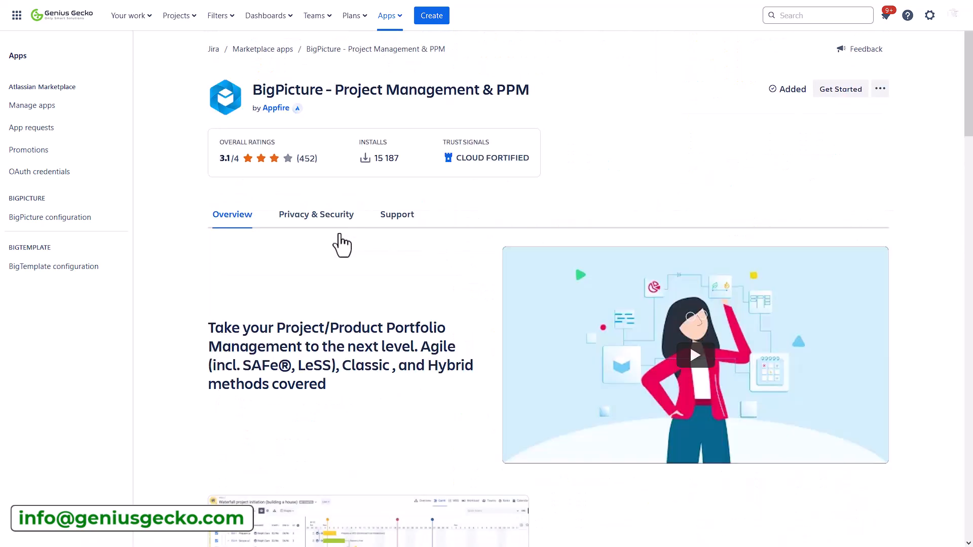
scroll(374, 263, down, 5)
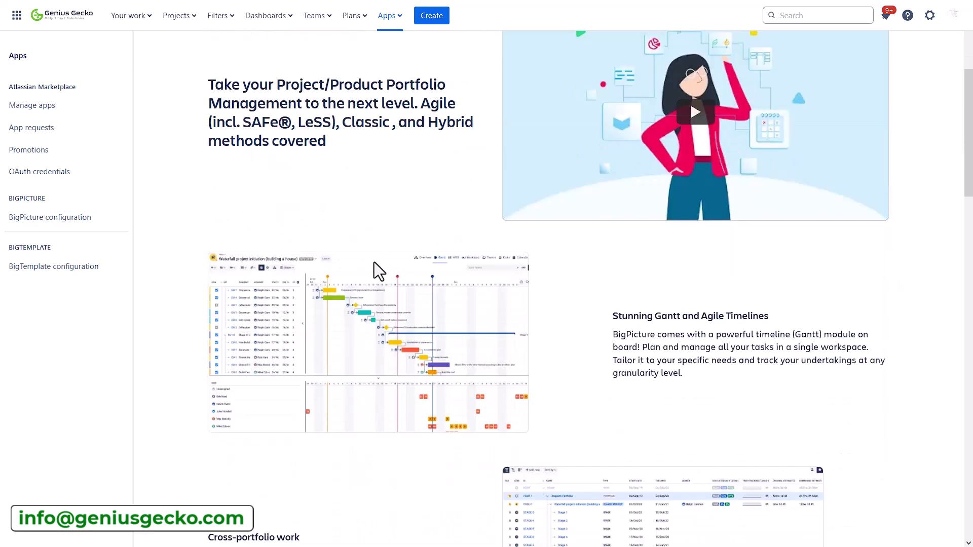
Step: Switch to the BigPicture Home overview, expand Portfolio and Hybrid project (Sport App), and collapse the Software development stage
scroll(375, 269, down, 3)
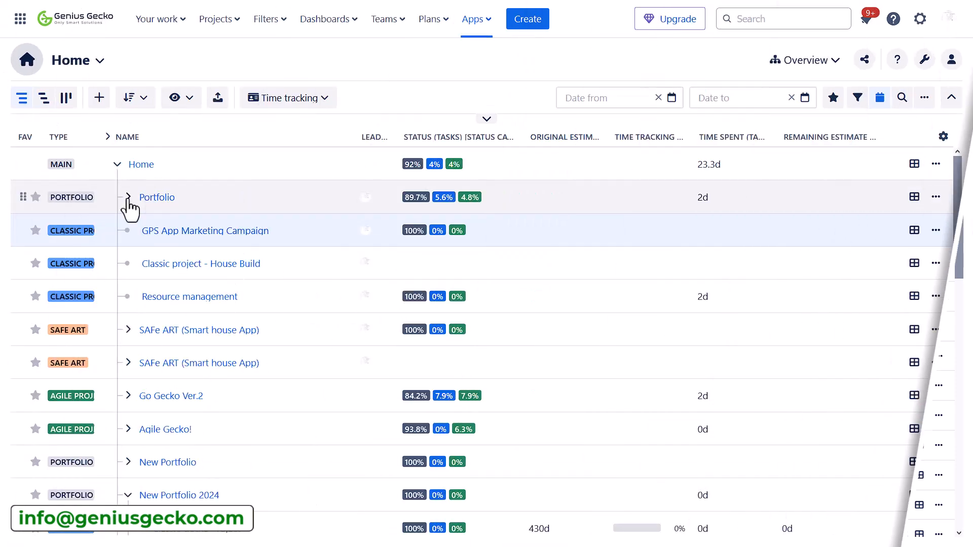
click(124, 197)
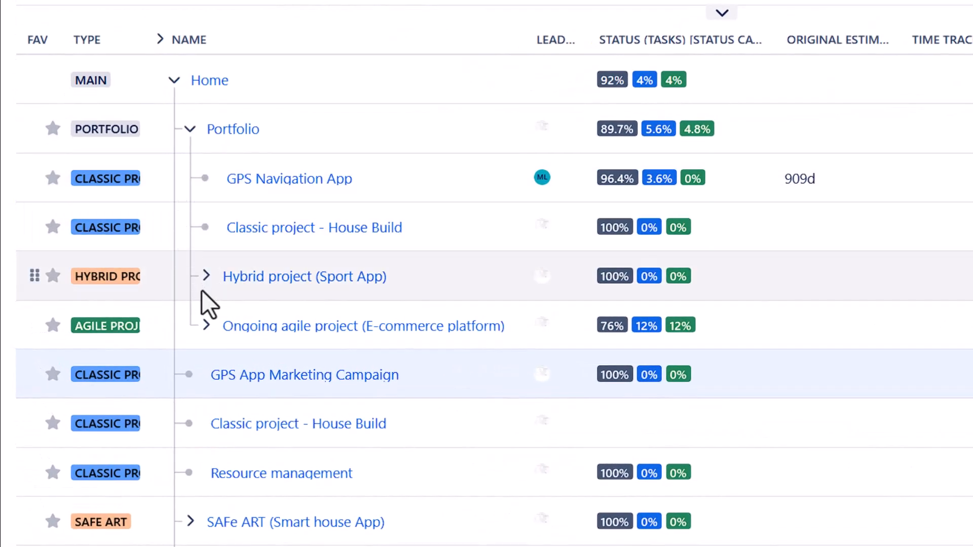
click(205, 277)
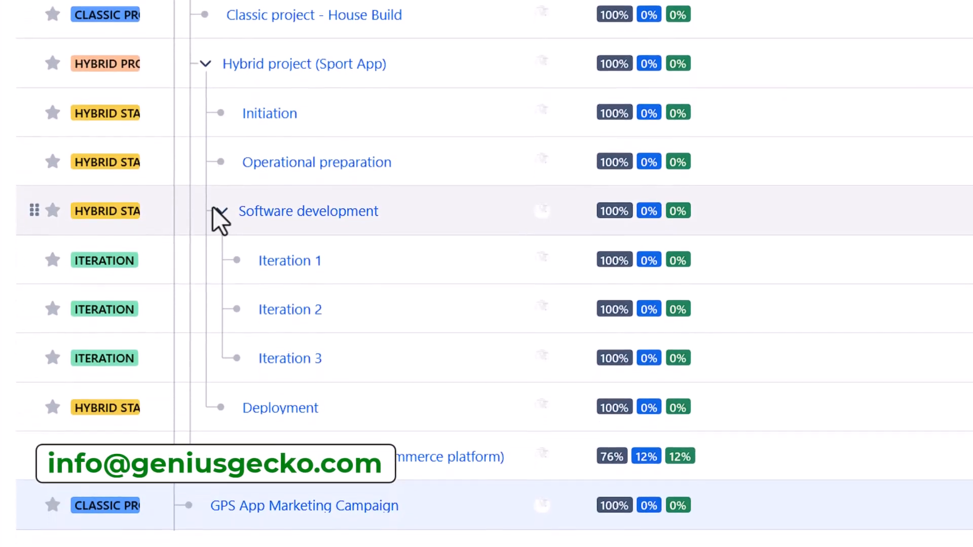
click(220, 211)
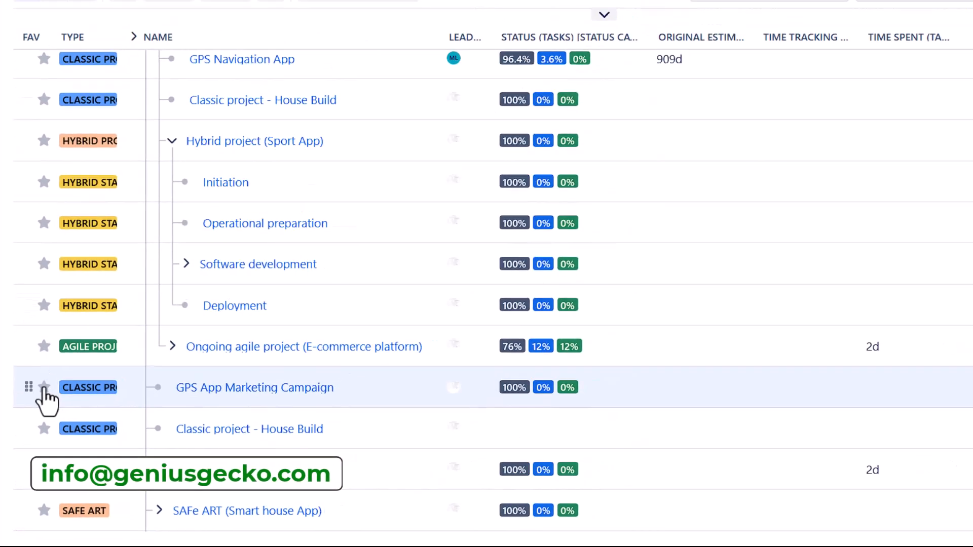
Step: Move GPS App Marketing Campaign into Portfolio directly above Hybrid project (Sport App), and collapse the hybrid project
drag(34, 357, 133, 246)
drag(90, 342, 183, 195)
click(643, 344)
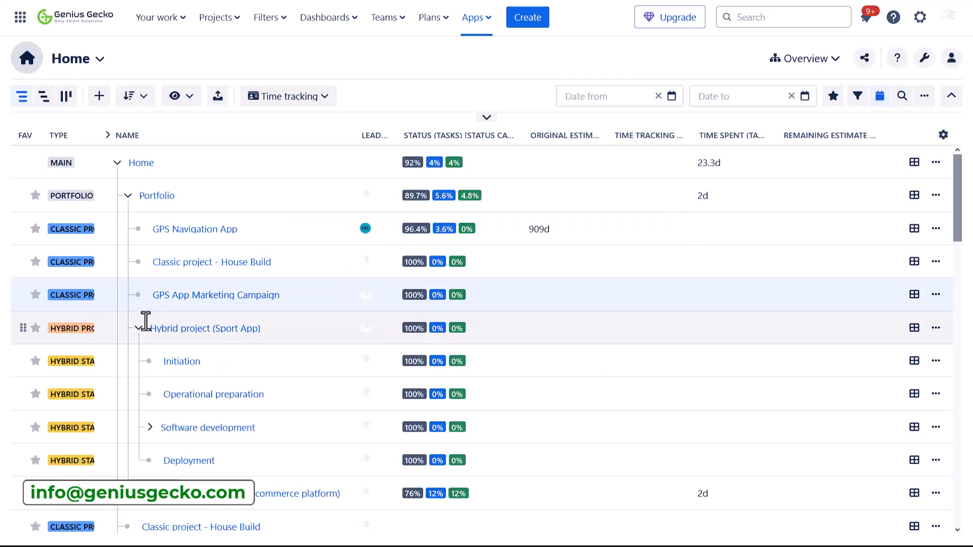
click(139, 328)
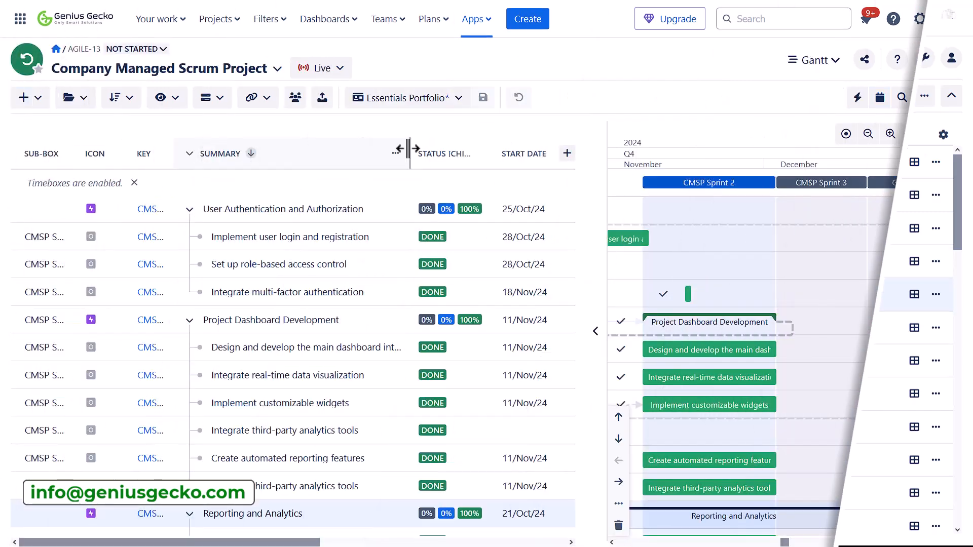
Step: Narrow the Summary and Start Date columns in the Company Managed Scrum Project Gantt and widen the chart area
drag(402, 147, 323, 143)
drag(517, 150, 487, 157)
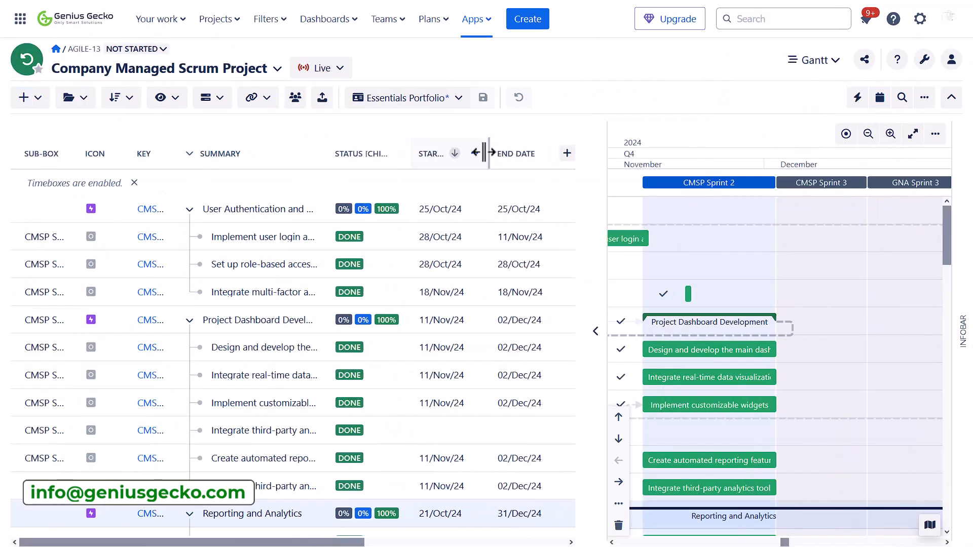
drag(599, 259, 459, 260)
Step: Reschedule Conduct performance audits on the Gantt chart to start with CMSP Sprint 3, and shorten it to finish within that sprint
scroll(572, 291, down, 8)
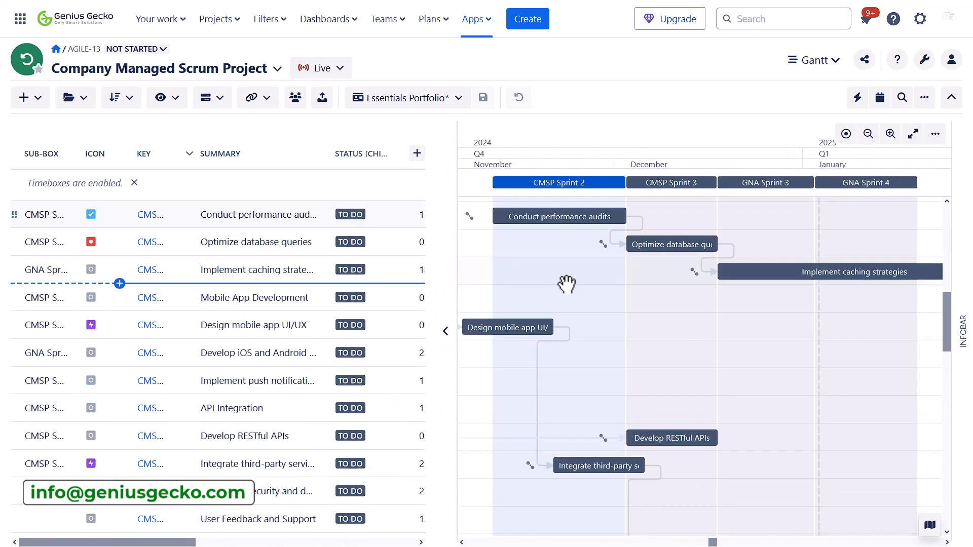
drag(558, 217, 689, 222)
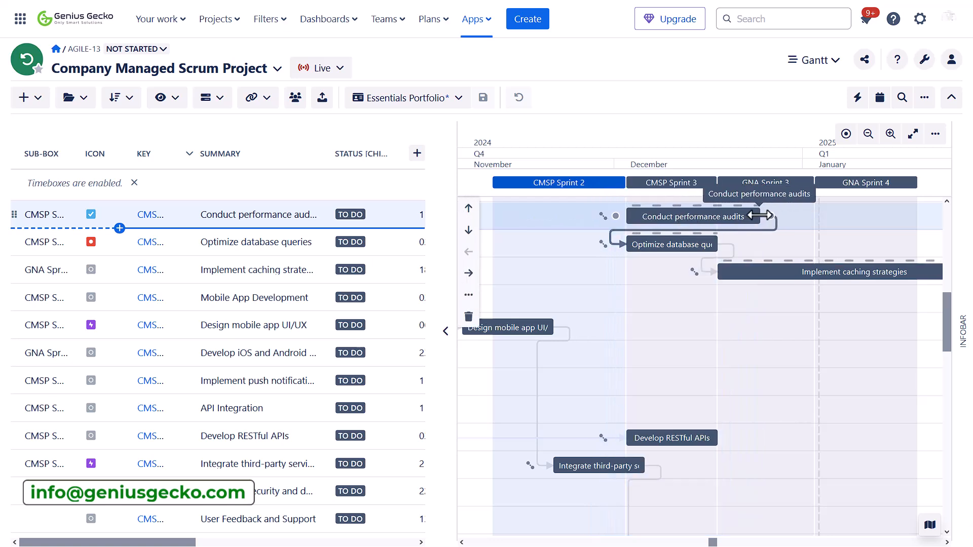
drag(760, 216, 715, 219)
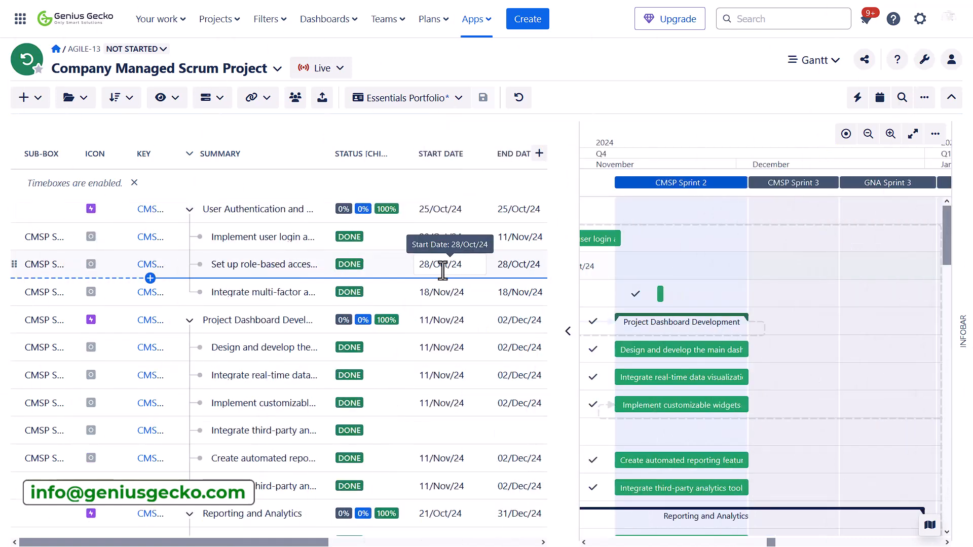
Step: Start creating a new scenario from the live Company Managed Scrum Project plan
click(339, 69)
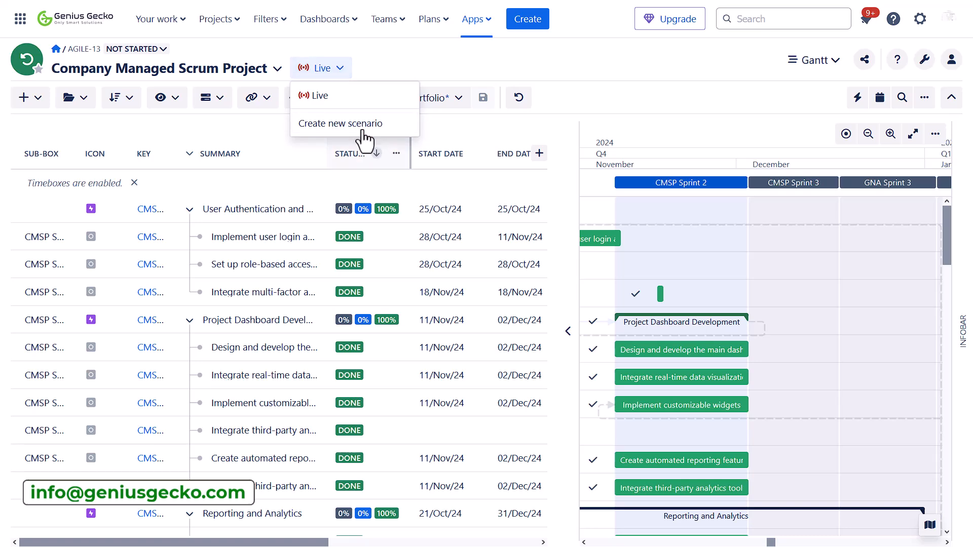
click(340, 126)
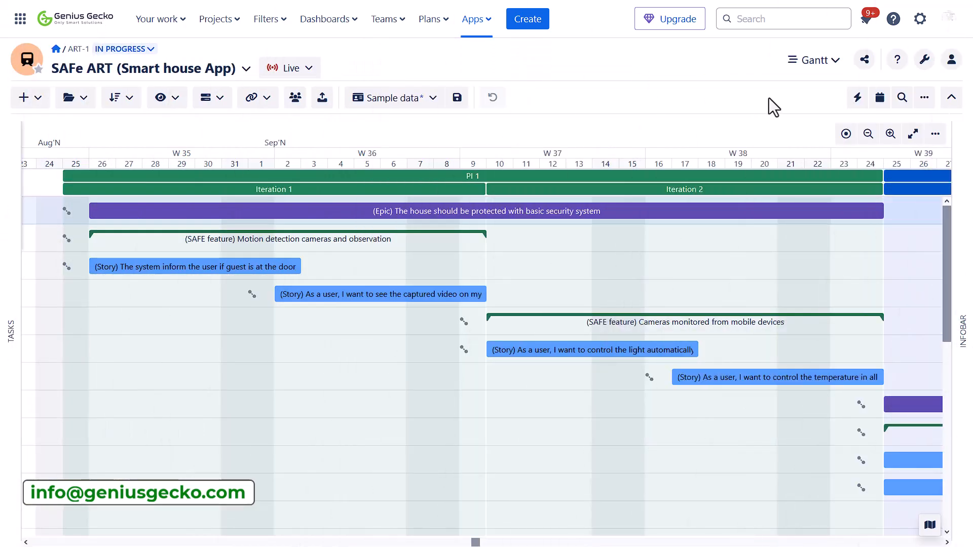
Step: Show both PI 1 and PI 2 on the SAFe ART (Smart house App) board with a narrower backlog, and drill down into PI 2
click(836, 63)
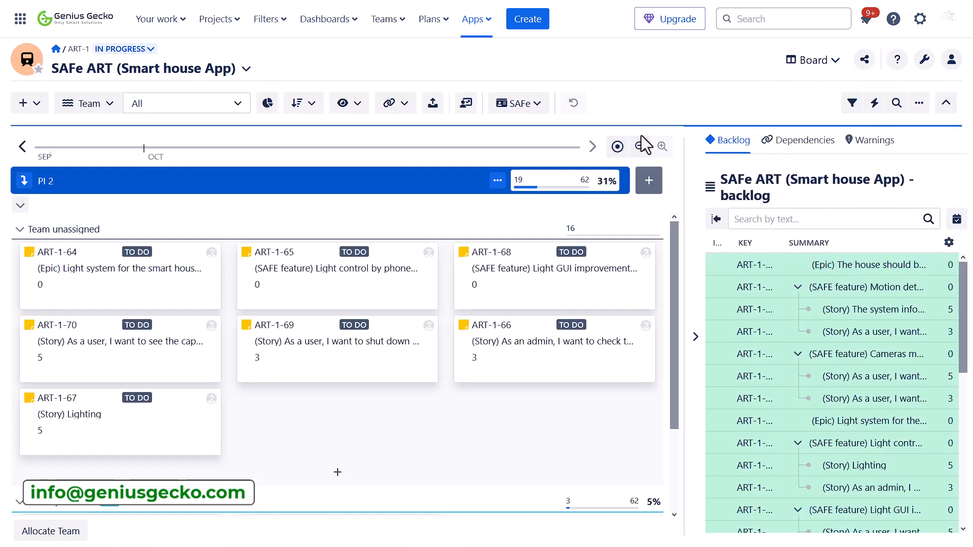
click(640, 146)
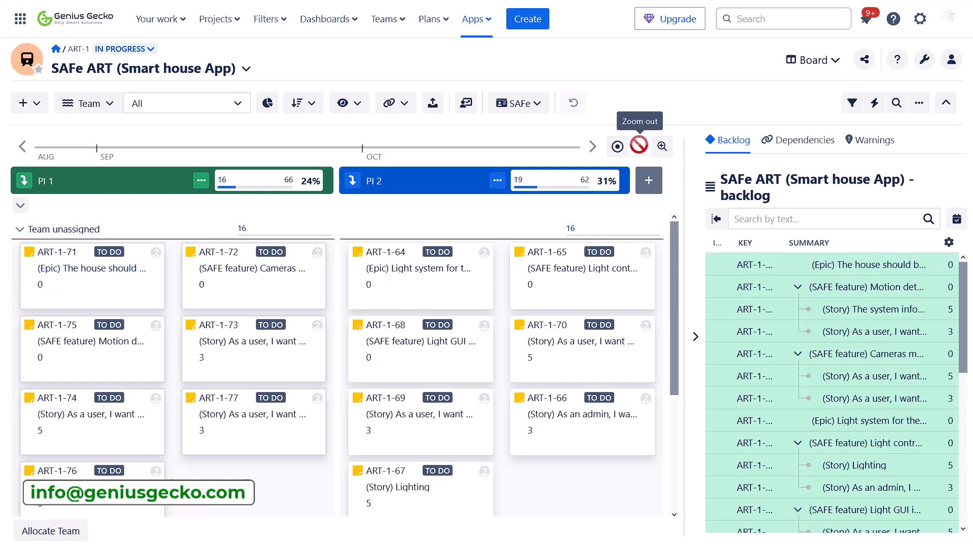
drag(687, 287, 790, 284)
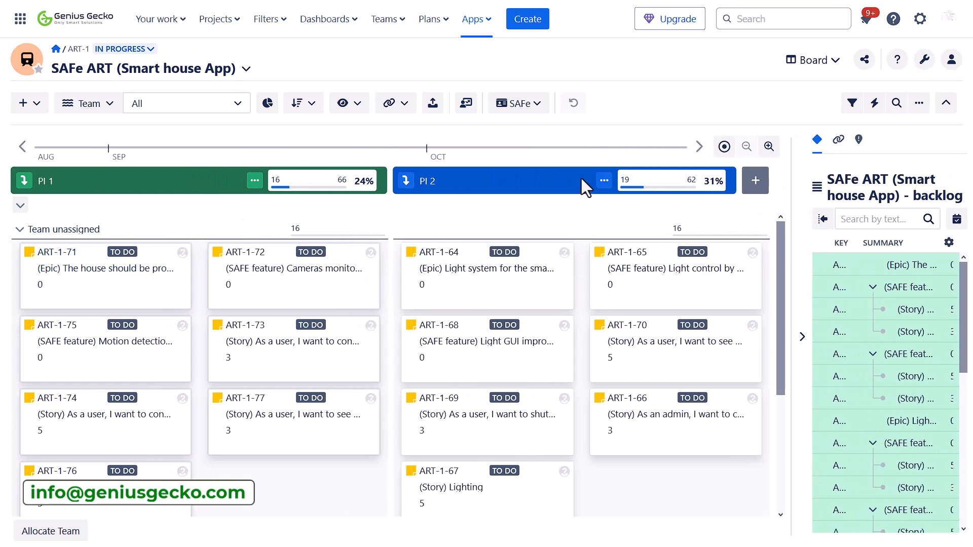
click(417, 185)
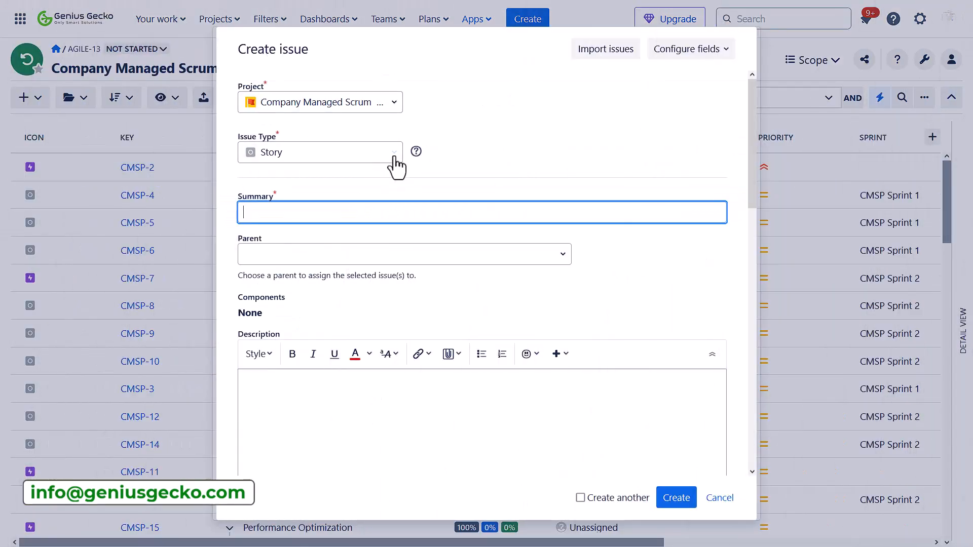
Step: Create an Initiative named AI Interface and nest the User Authentication and Authorization epic under it
click(388, 155)
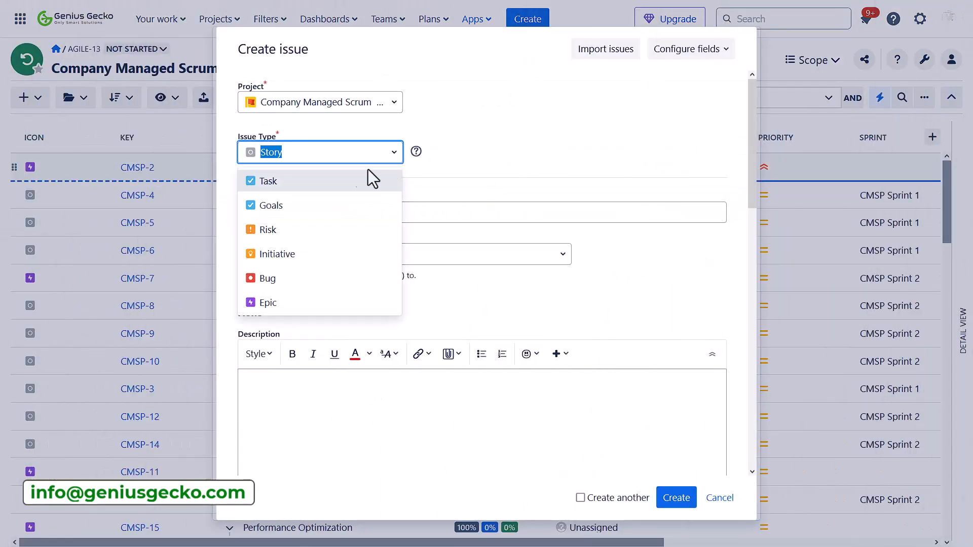
click(295, 255)
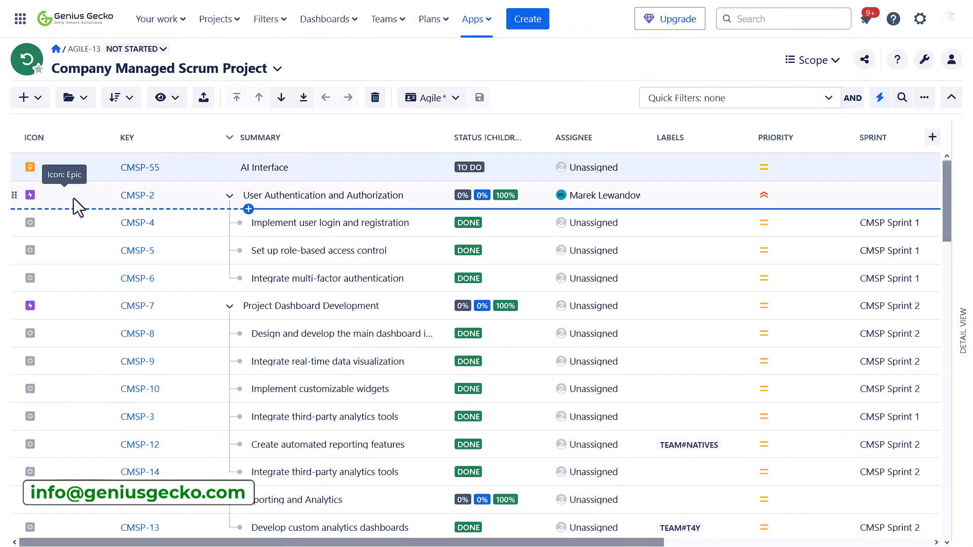
drag(14, 195, 82, 175)
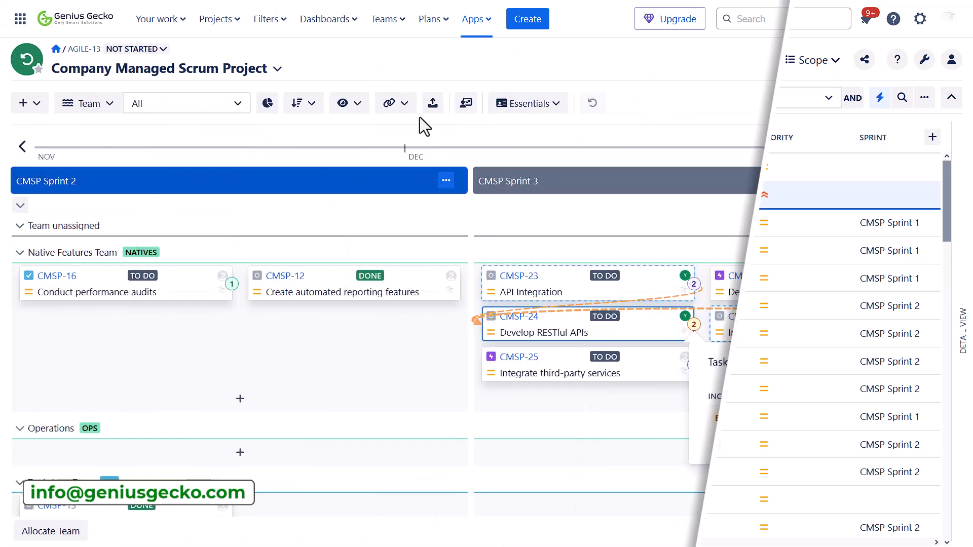
Step: Expand the dependencies on the Company Managed Scrum Project board, and move Conduct performance audits into GNA Sprint 3 on the Gantt chart
click(401, 105)
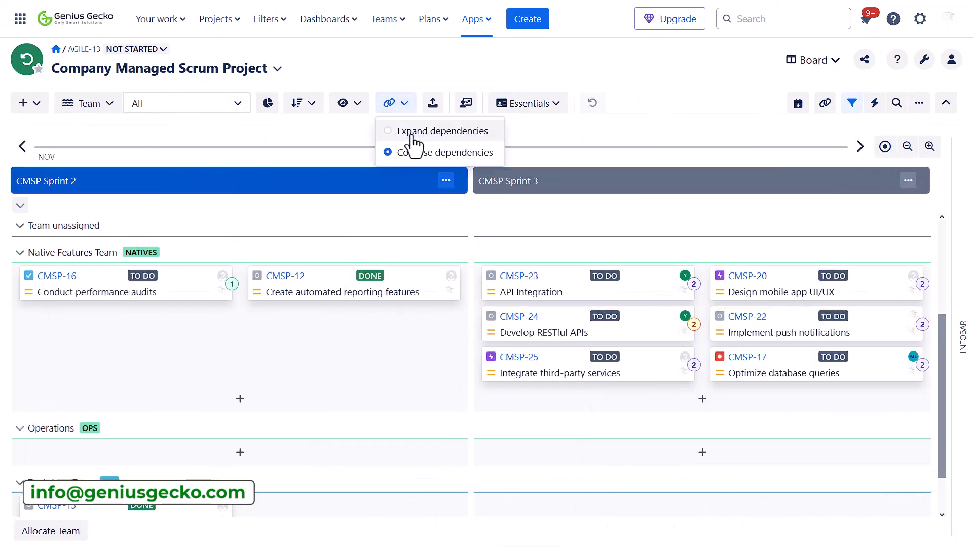
click(413, 134)
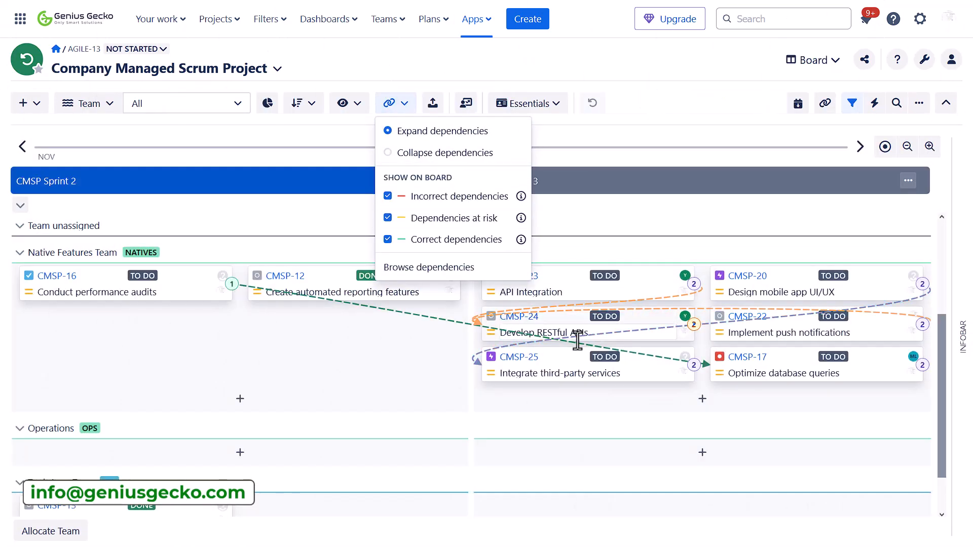
click(810, 63)
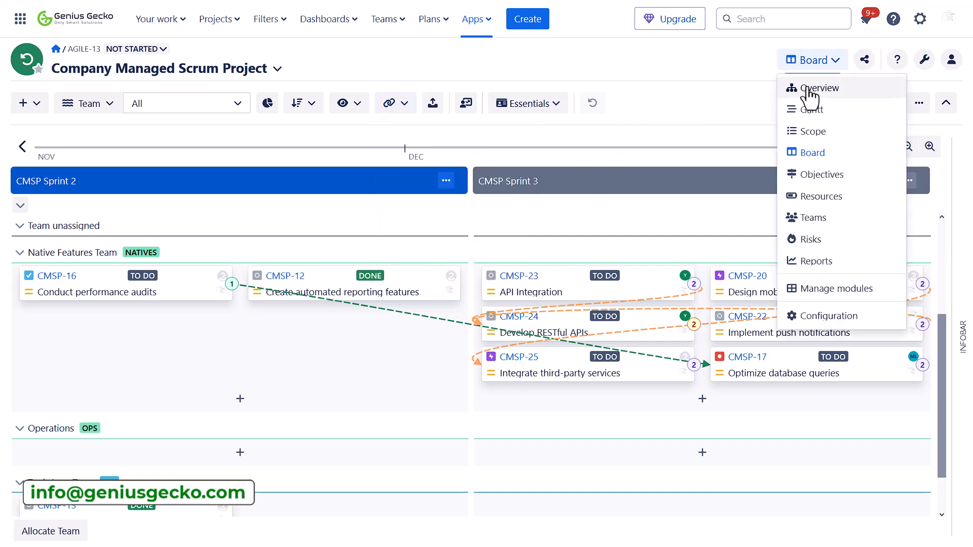
click(811, 109)
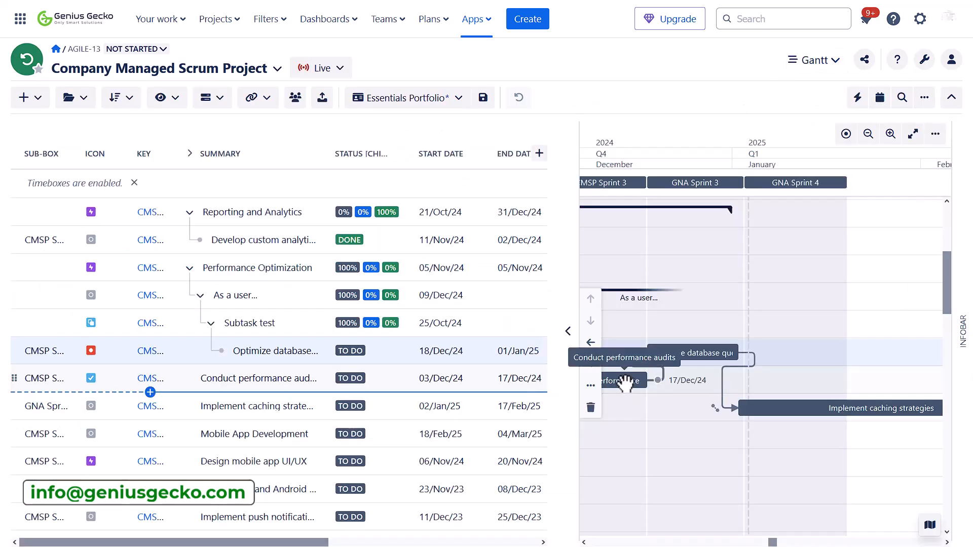
drag(626, 382, 707, 384)
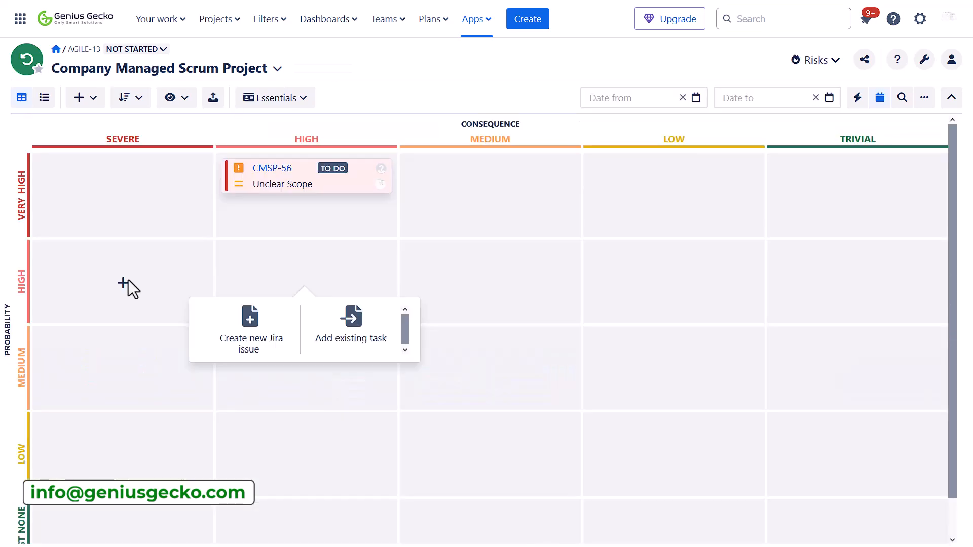
Step: Create a Risk named Budget exceeded with High probability and Severe consequence, and move Unclear Scope to Medium consequence
click(102, 318)
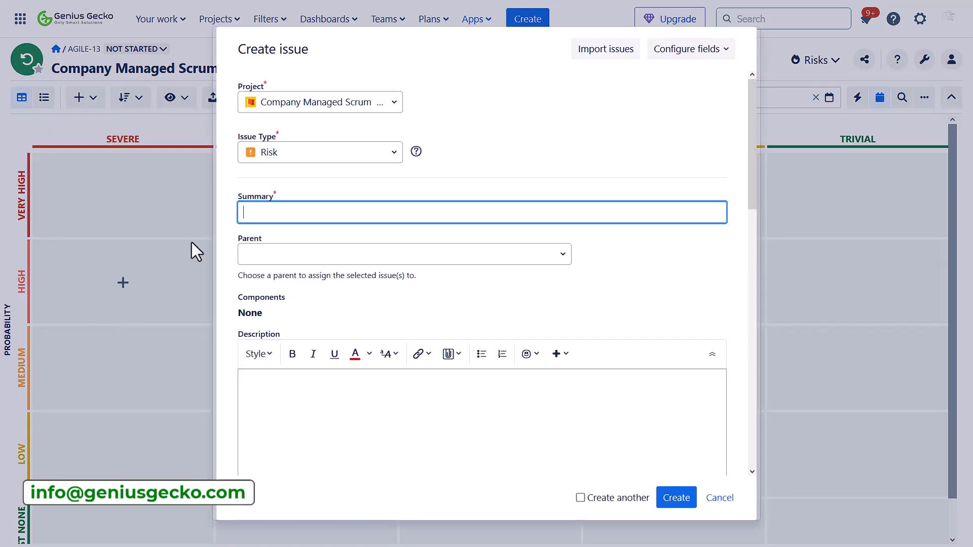
text(Budget exceeded)
click(673, 497)
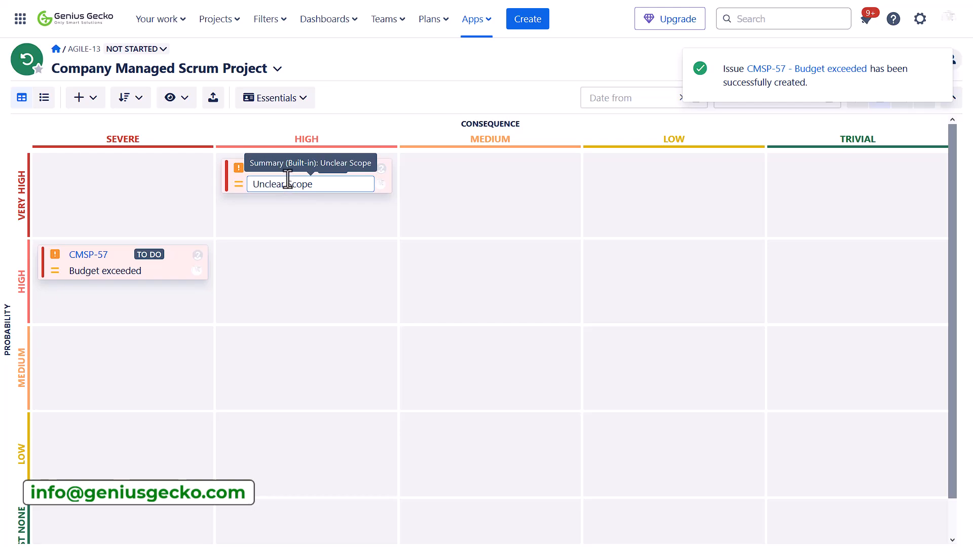
drag(289, 170, 445, 189)
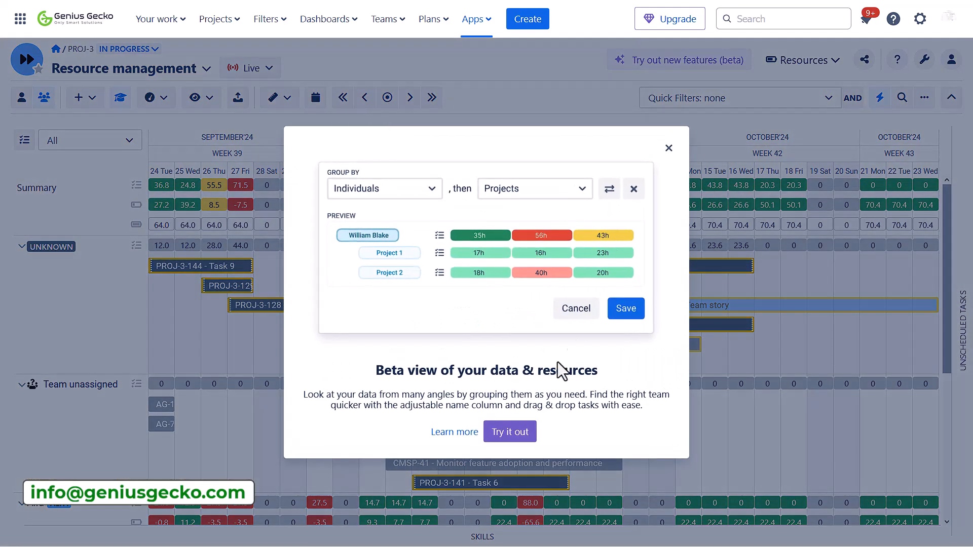
Step: Switch Resource management to the beta resource view and open the choices for its first grouping level
click(515, 443)
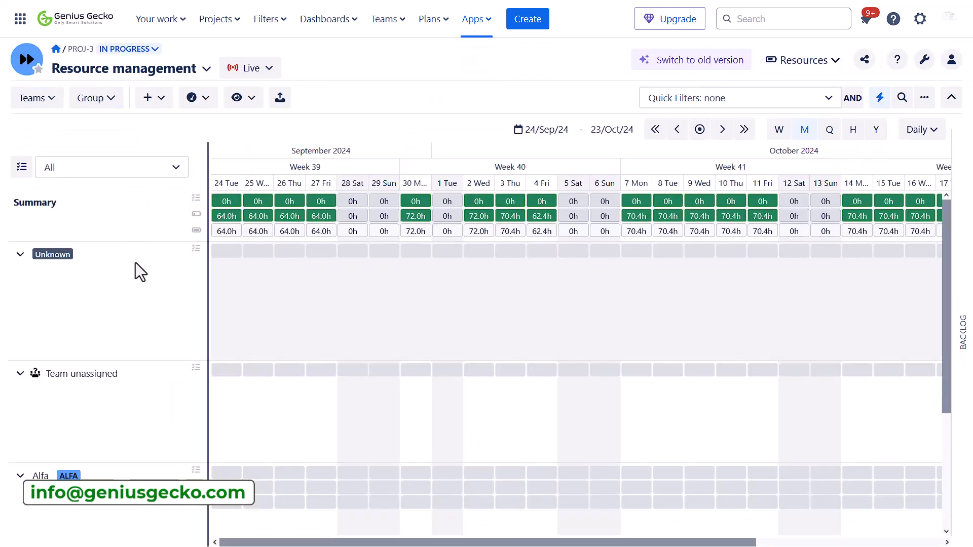
click(96, 99)
click(100, 145)
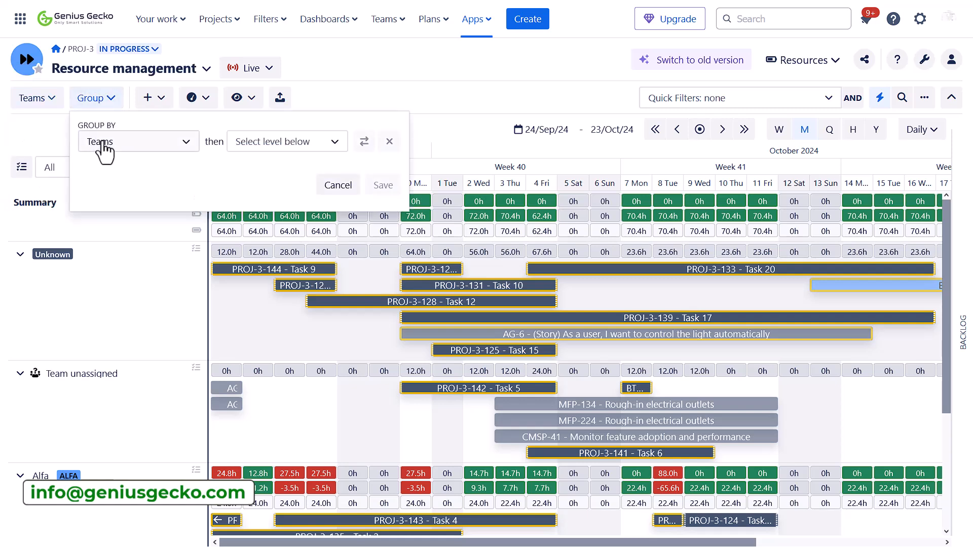
click(189, 144)
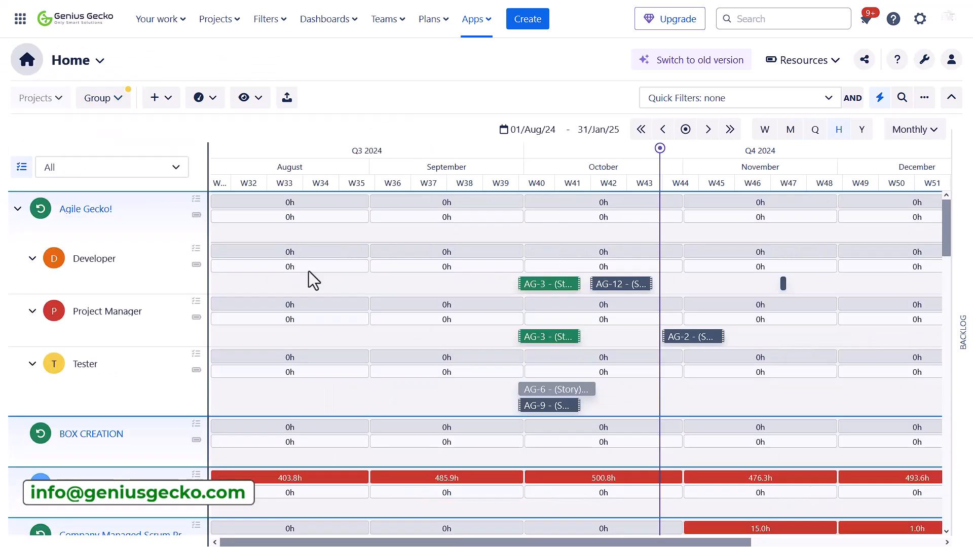
Step: Look through the Home resource workload grouped by project and role
scroll(309, 272, down, 9)
scroll(308, 272, up, 2)
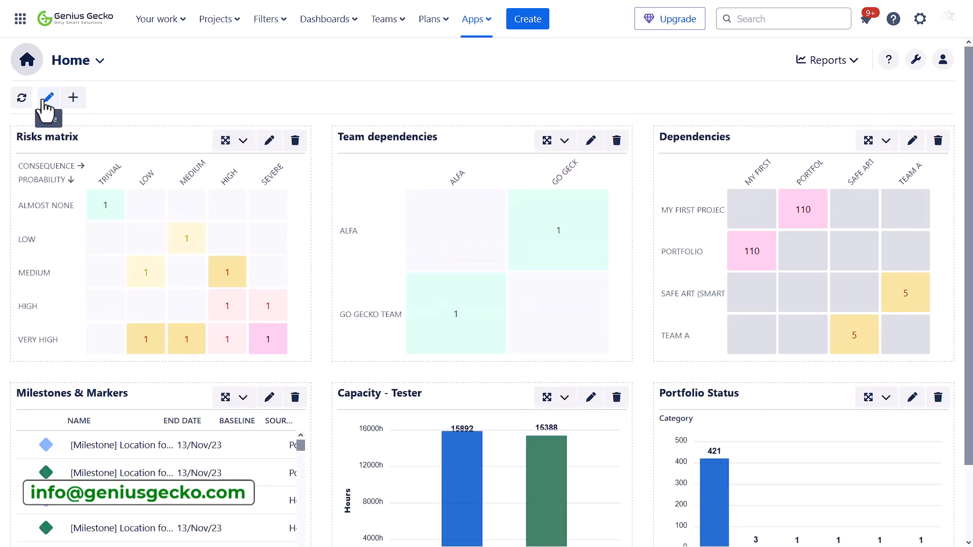
Step: Enlarge the Risks matrix in the Home reports, inspect its Low/Medium and High/Severe risks, and advance to the Team dependencies report
click(46, 101)
mouse_move(202, 218)
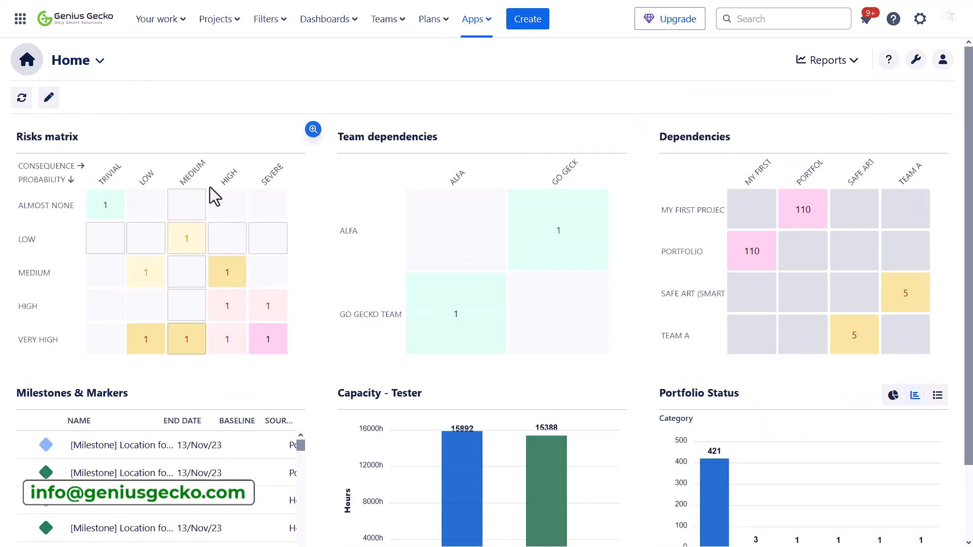
click(312, 129)
click(539, 271)
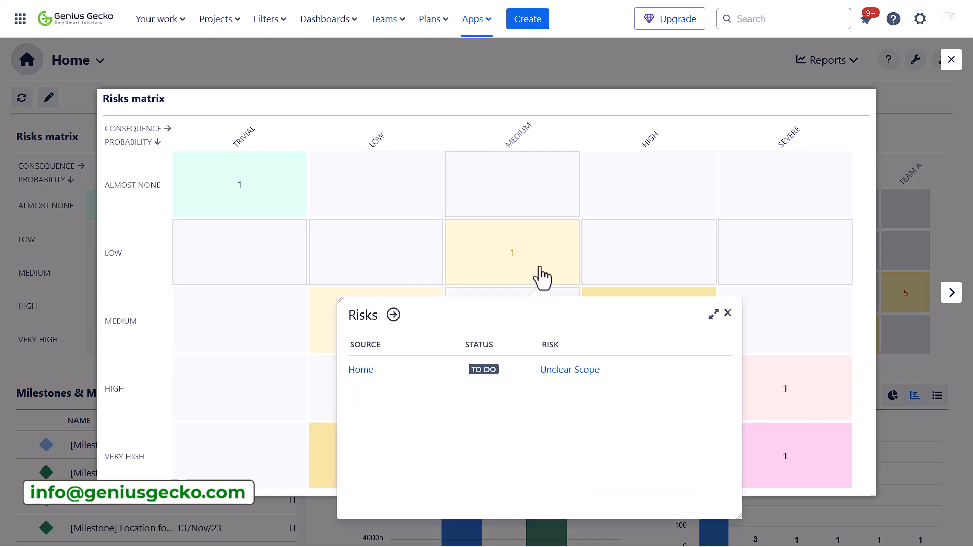
click(771, 397)
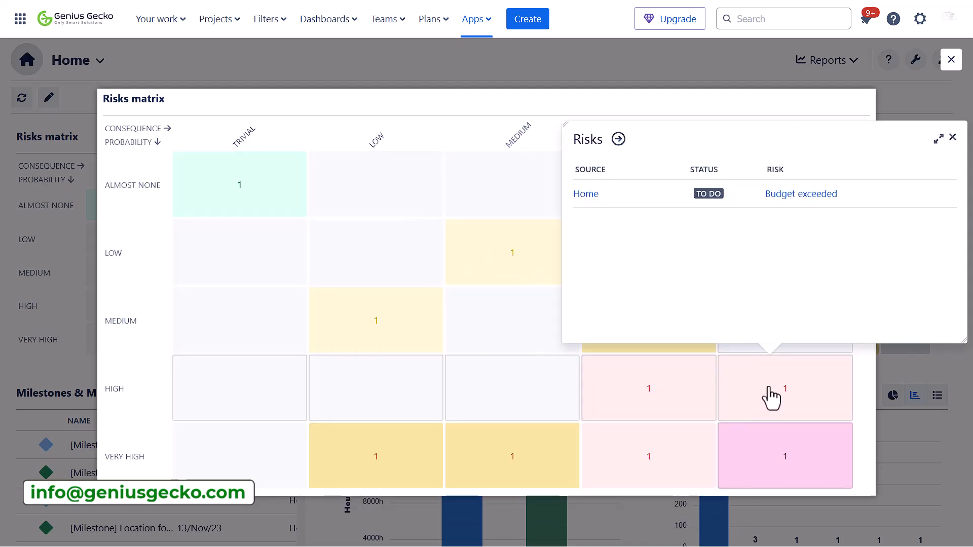
click(951, 137)
click(952, 293)
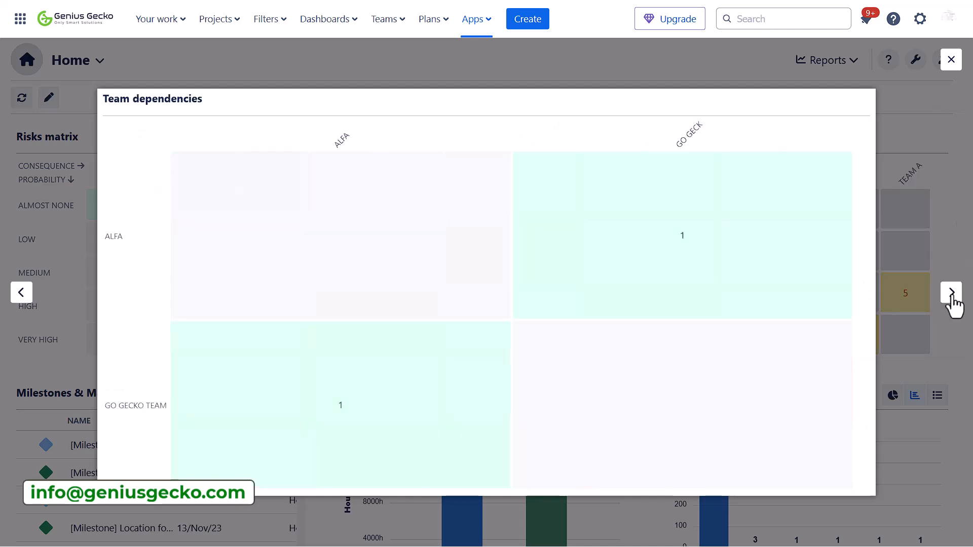
Step: Advance past the enlarged Team dependencies report in the Home reports
click(952, 293)
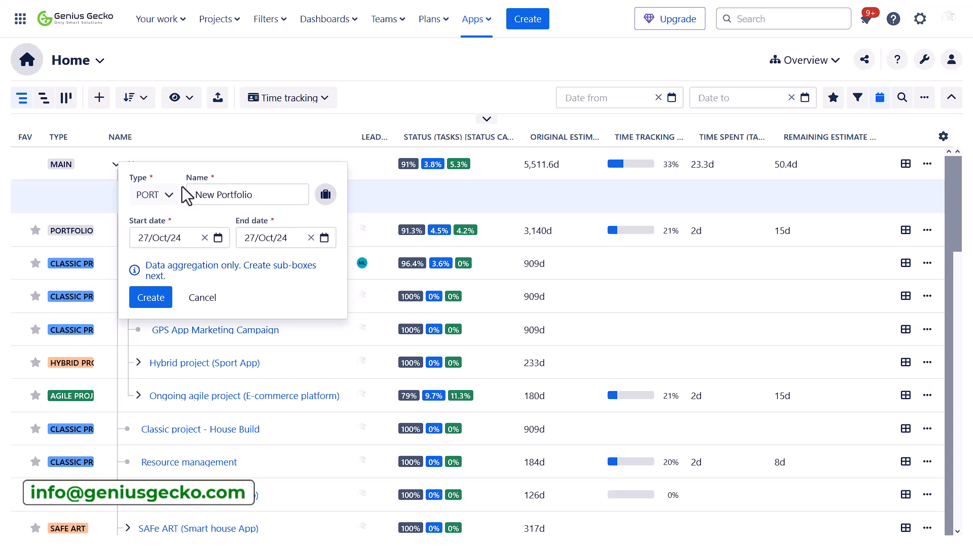
Step: Create the new Home box as an Agile Project linked to the Jira projects BigPicture Training, Go Genius and Go Time Tracking Gecko
click(168, 195)
scroll(202, 279, up, 2)
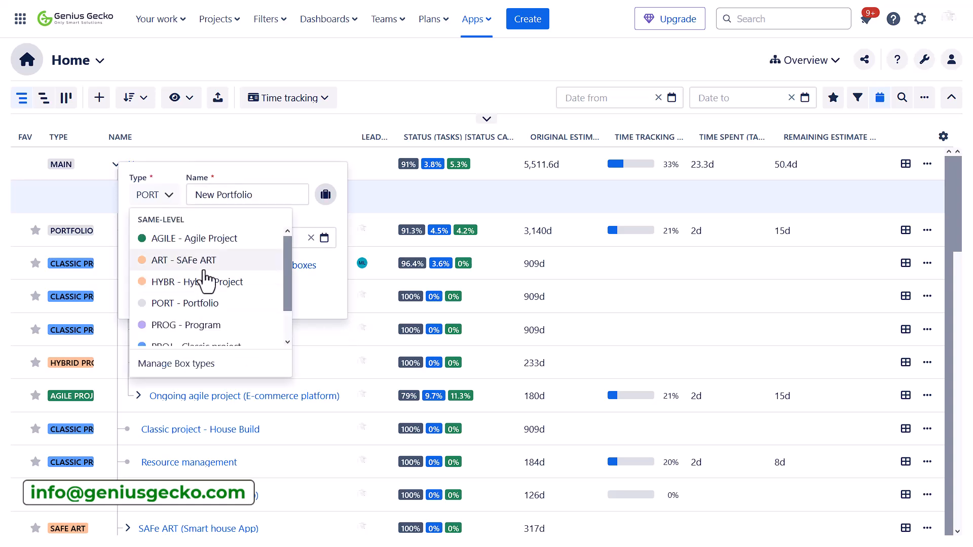
click(216, 235)
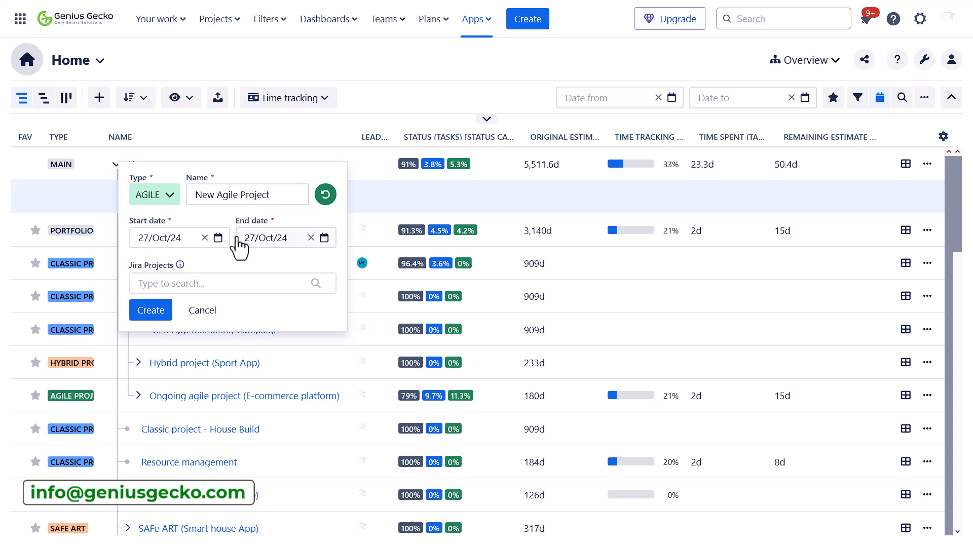
click(201, 283)
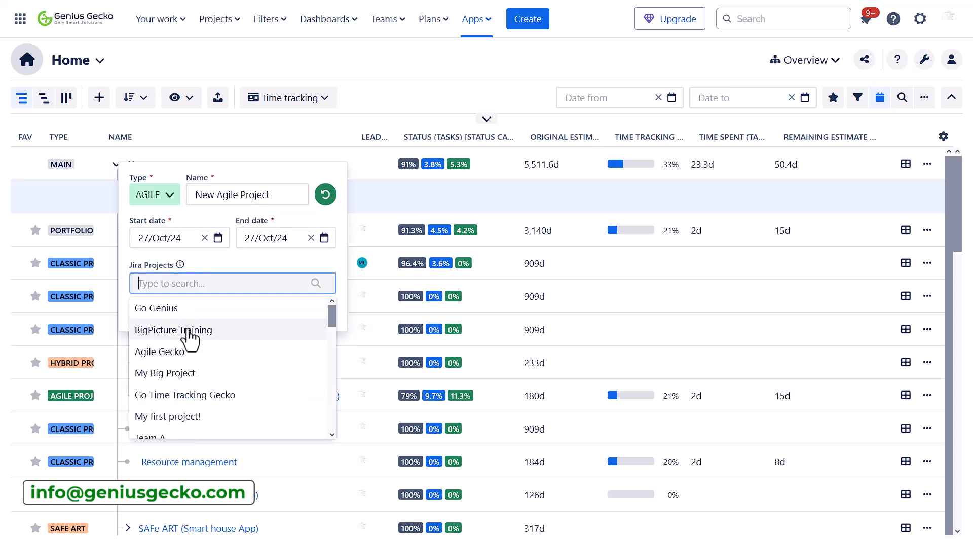
click(189, 332)
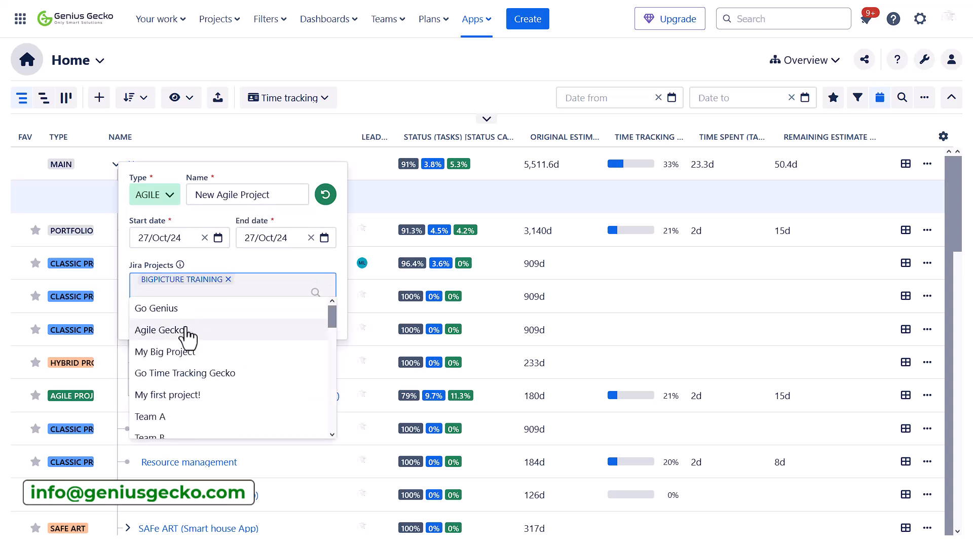
click(188, 335)
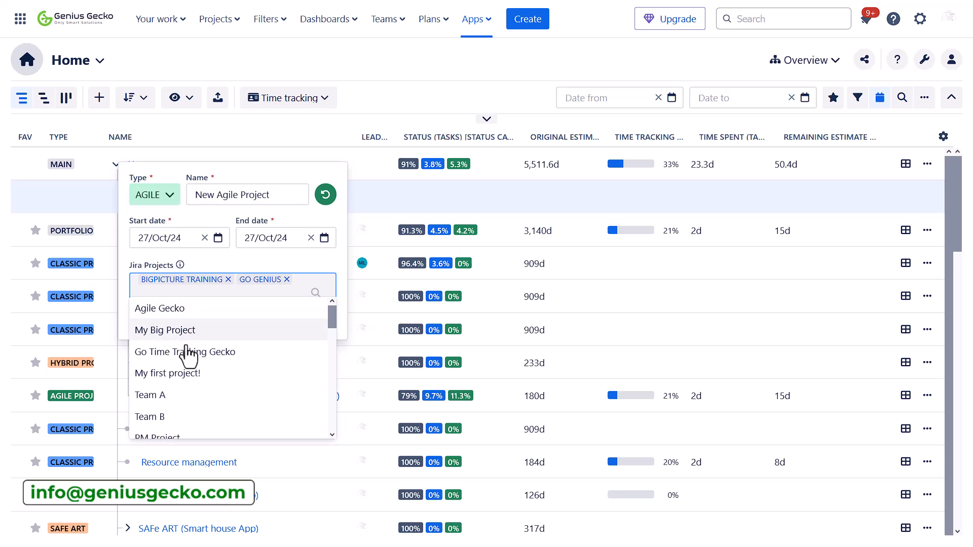
click(189, 352)
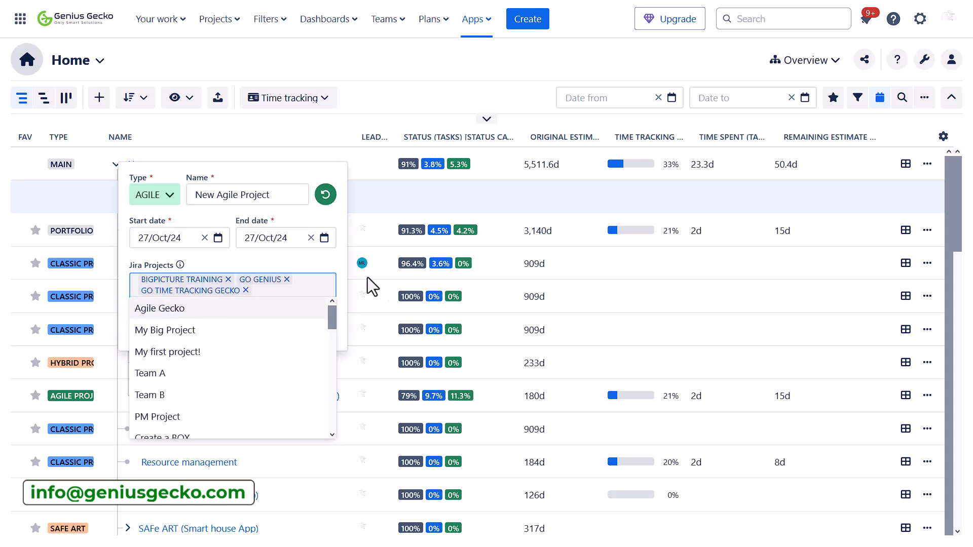
click(336, 265)
click(158, 334)
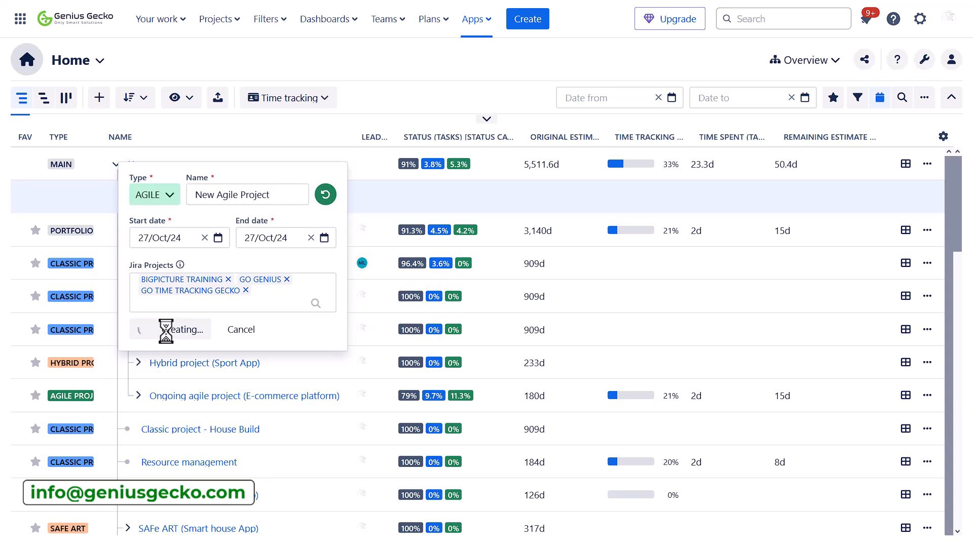